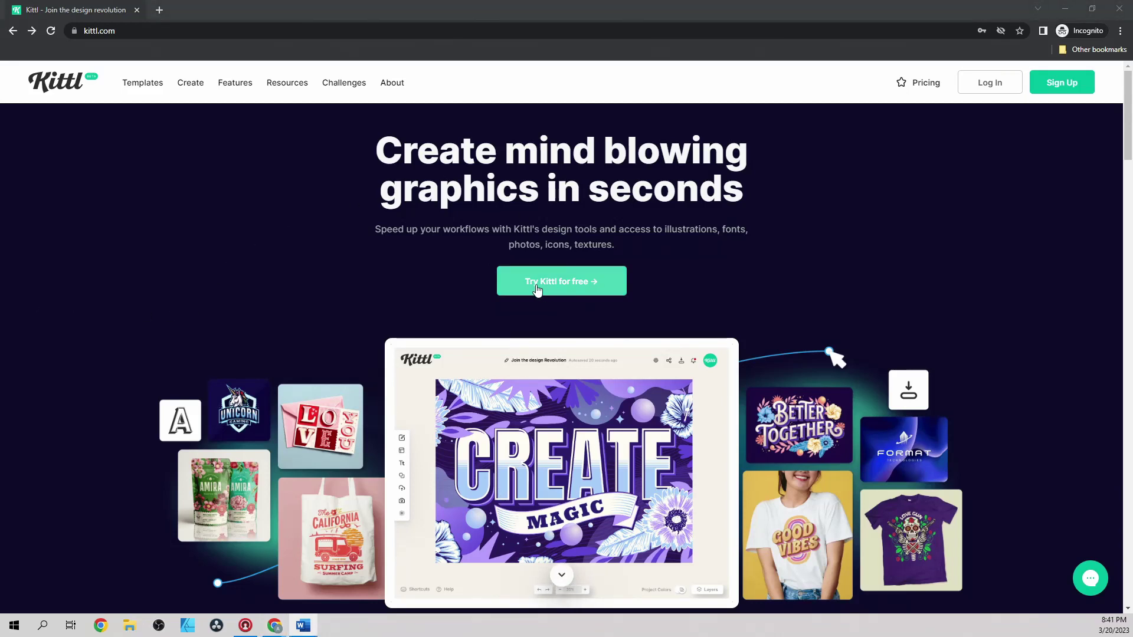
# Step: Look through the Kittl homepage sections on text editing, recoloring, templates and unlimited content, dismissing the sign-up offer
pyautogui.scroll(-1, 548, 292)
pyautogui.scroll(-7, 550, 295)
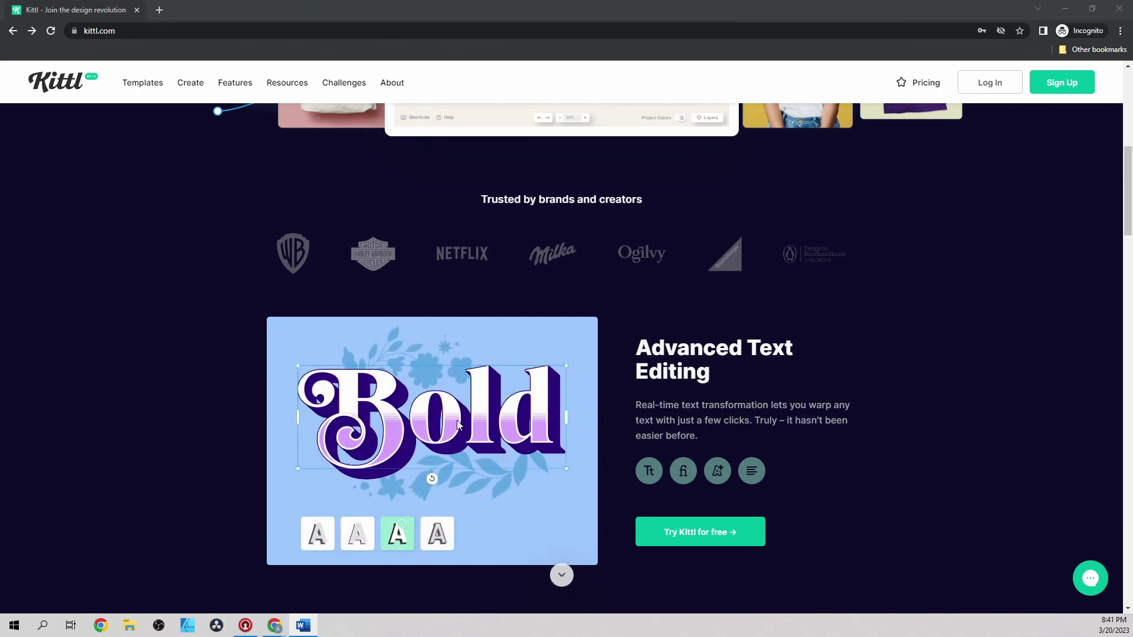
pyautogui.scroll(-3, 511, 423)
pyautogui.scroll(-2, 512, 422)
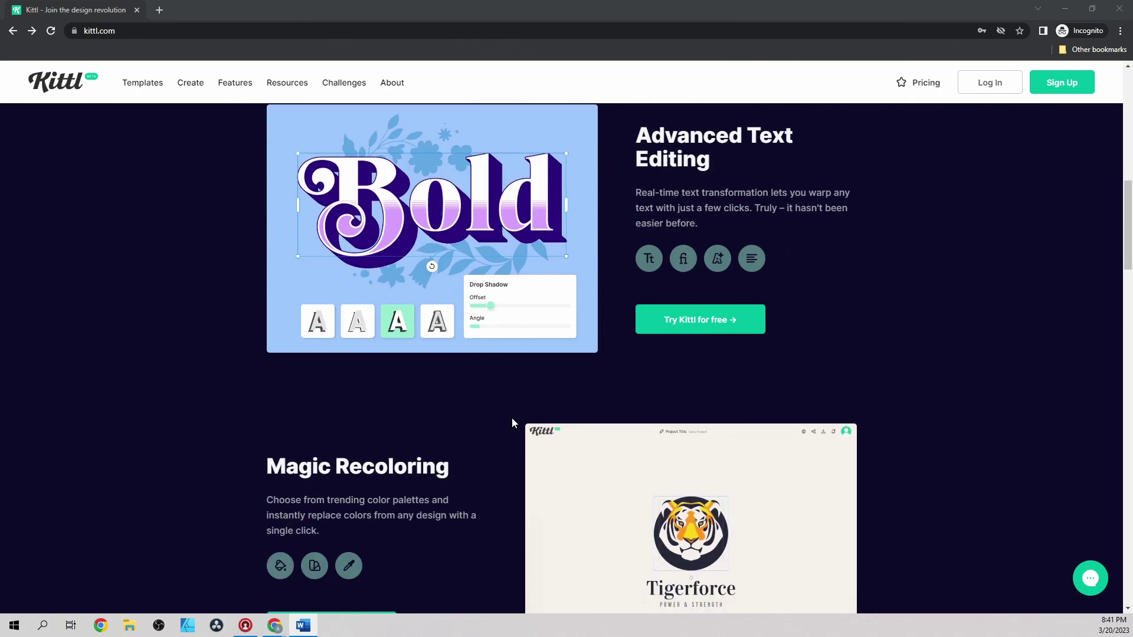
pyautogui.scroll(-1, 512, 423)
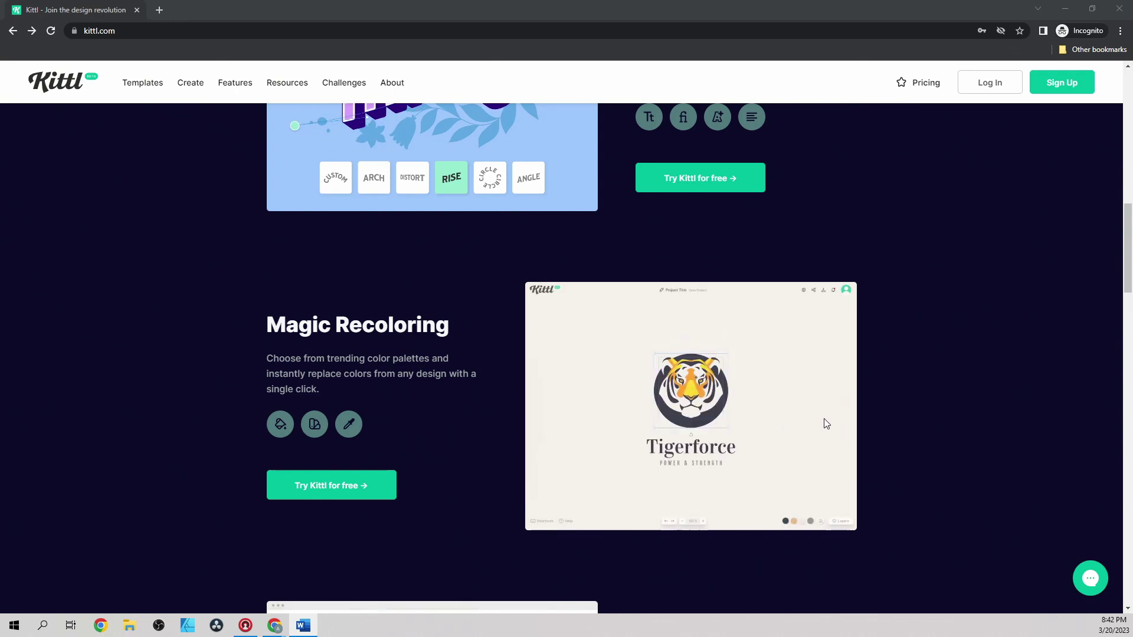
pyautogui.scroll(-6, 673, 452)
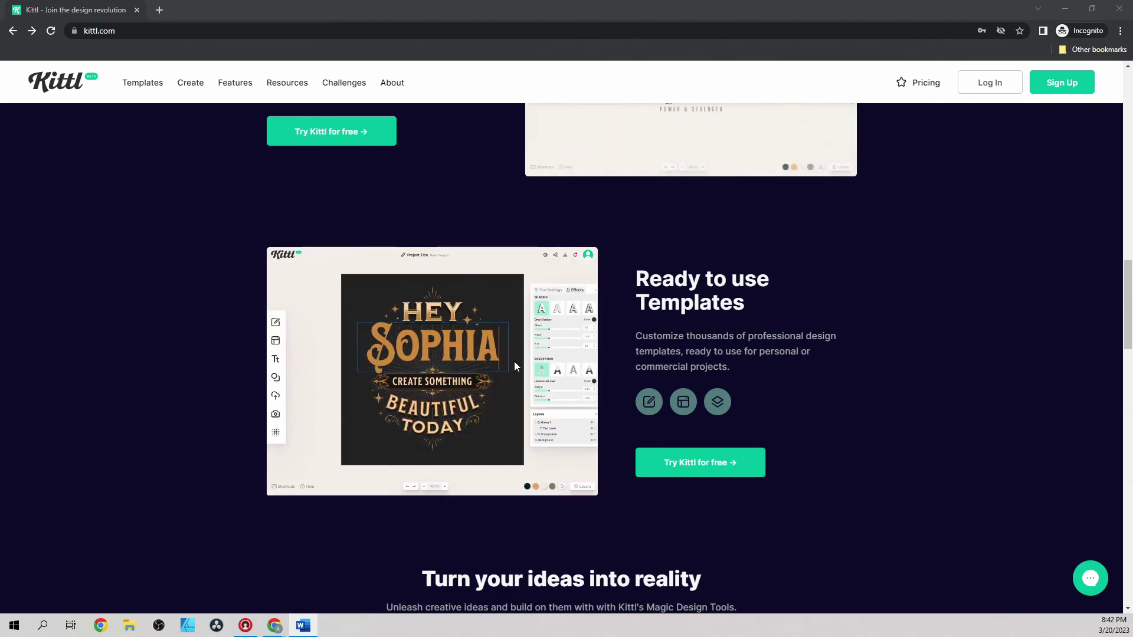
pyautogui.scroll(-3, 496, 348)
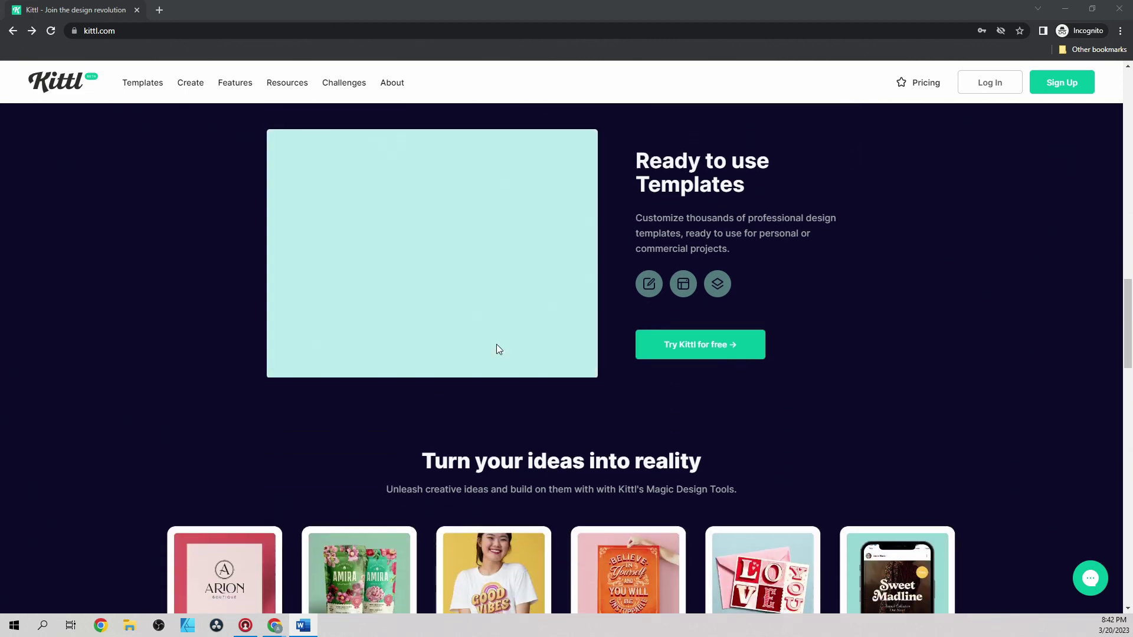
pyautogui.scroll(-3, 497, 349)
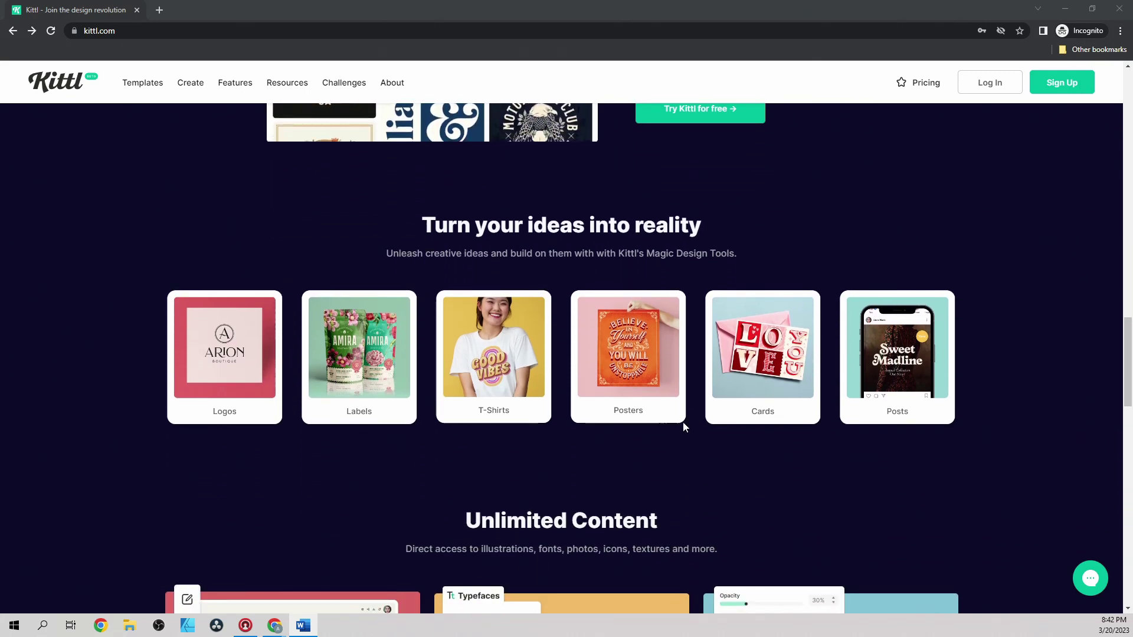
pyautogui.scroll(-2, 578, 460)
pyautogui.scroll(-3, 578, 458)
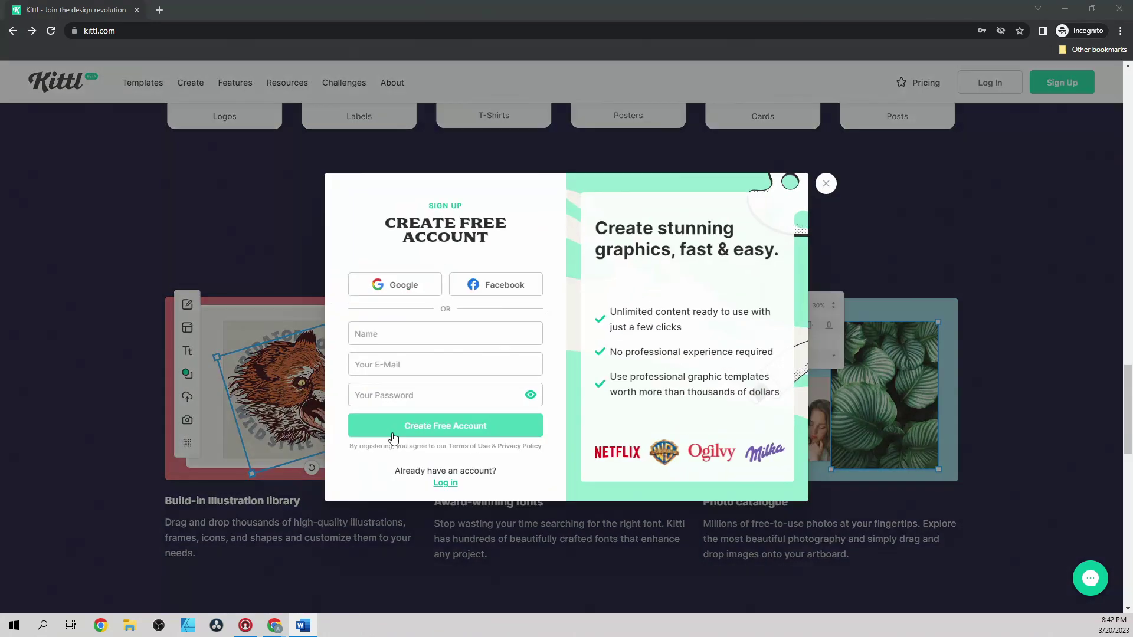
pyautogui.click(826, 184)
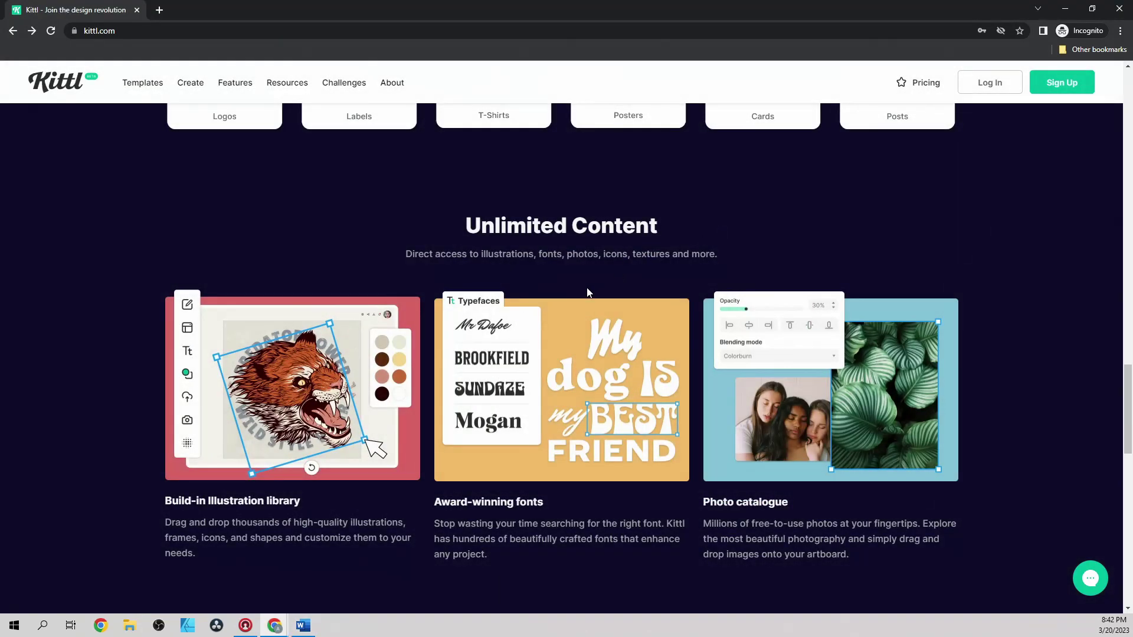
pyautogui.scroll(-3, 645, 415)
pyautogui.scroll(1, 645, 414)
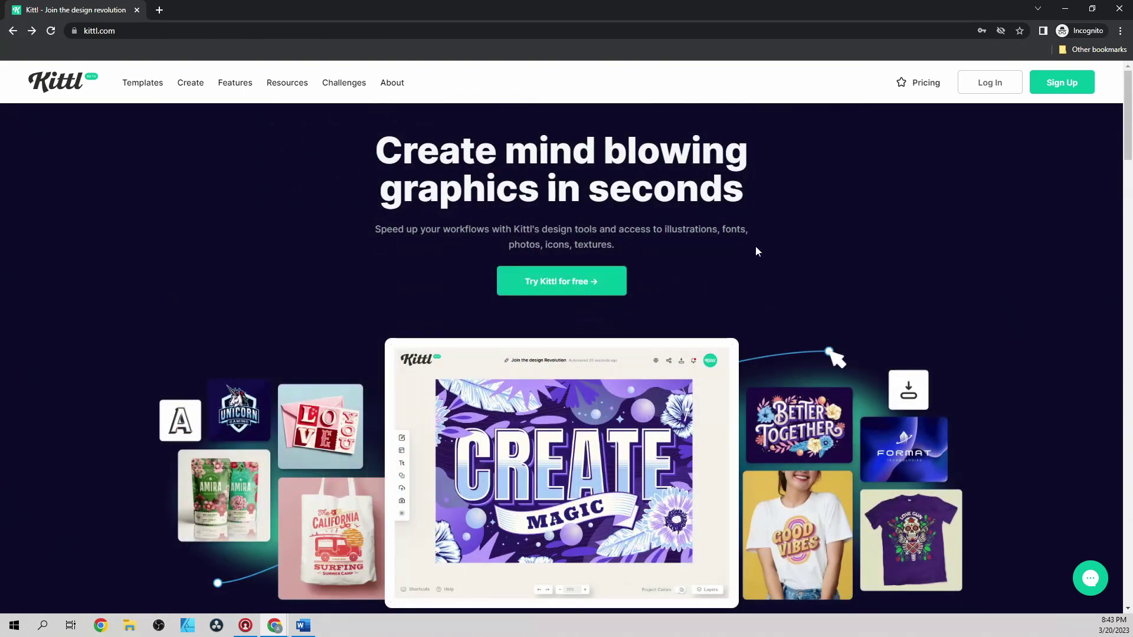
# Step: Open the pricing page and review the Free, Pro, Expert and Business plan cards
pyautogui.click(914, 82)
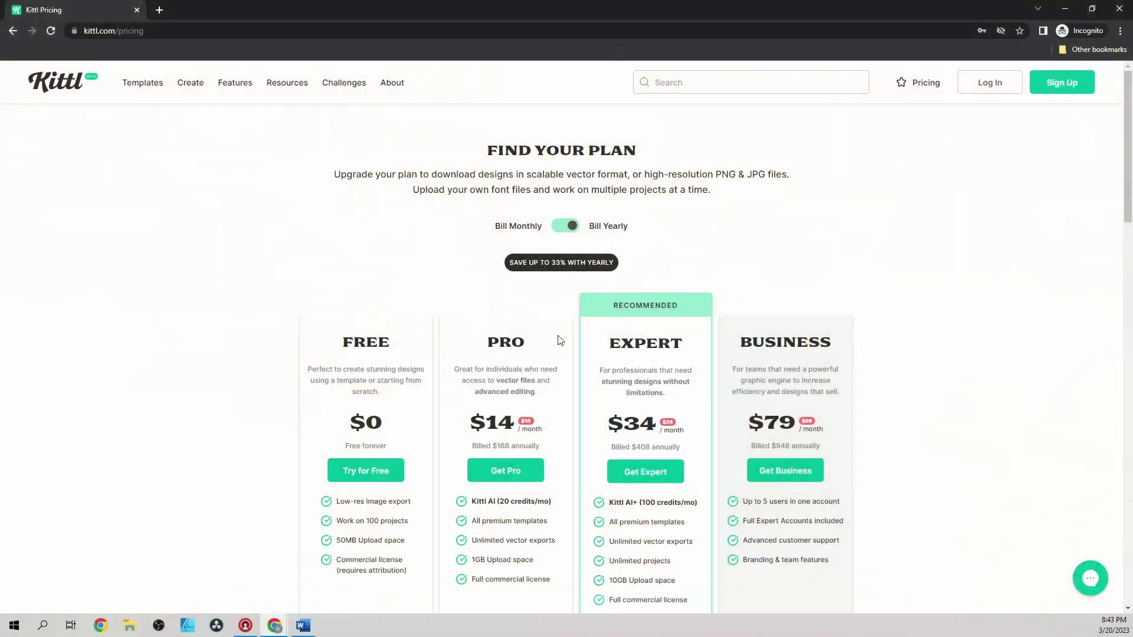
pyautogui.scroll(-1, 559, 337)
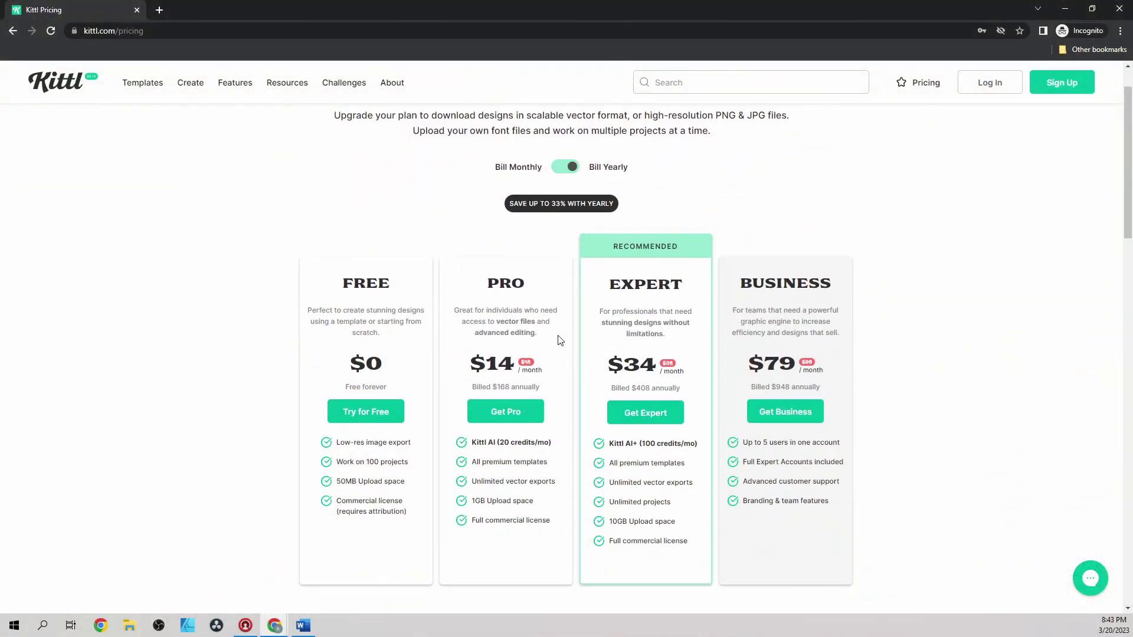
pyautogui.scroll(-1, 559, 341)
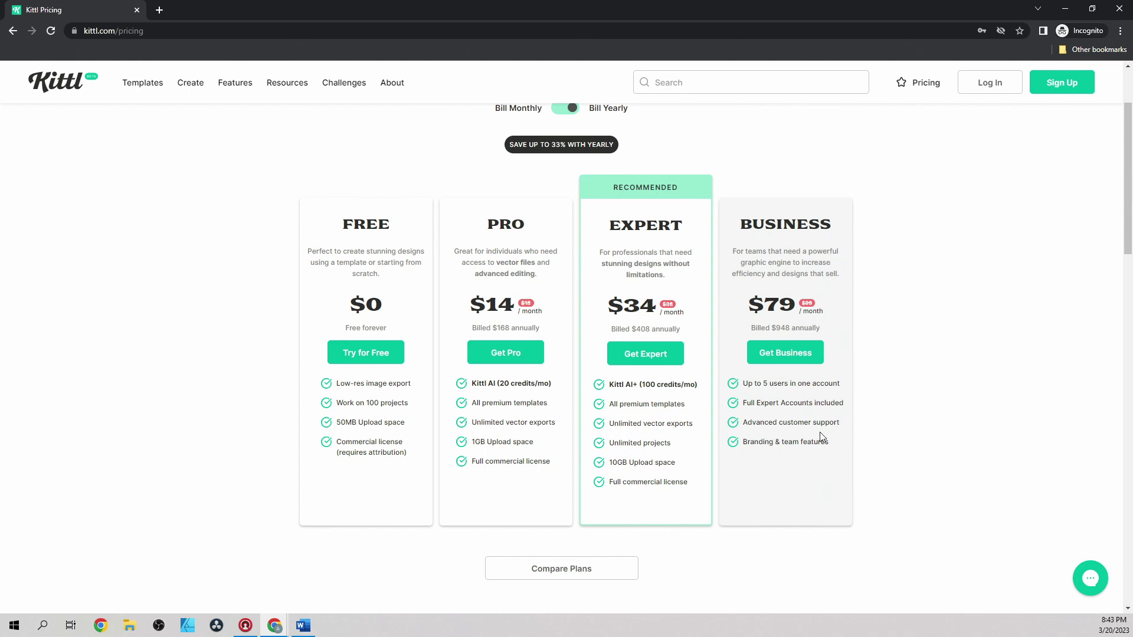
pyautogui.scroll(-1, 784, 442)
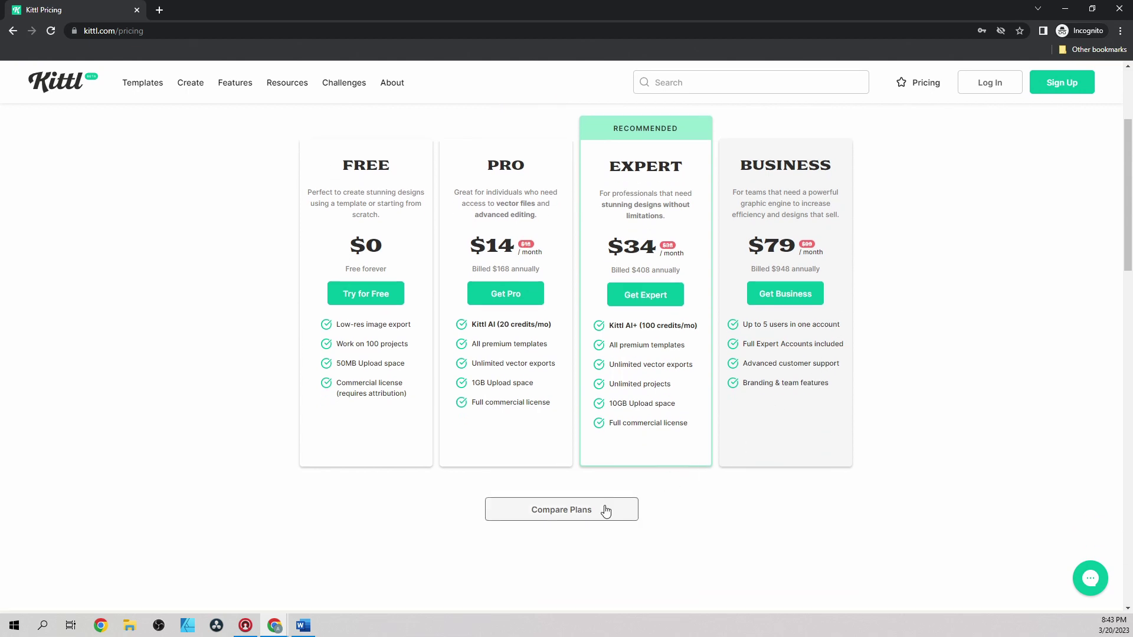
# Step: Expand the plan comparison and review the features, licensing and content offered by each plan
pyautogui.click(561, 515)
pyautogui.scroll(-3, 612, 513)
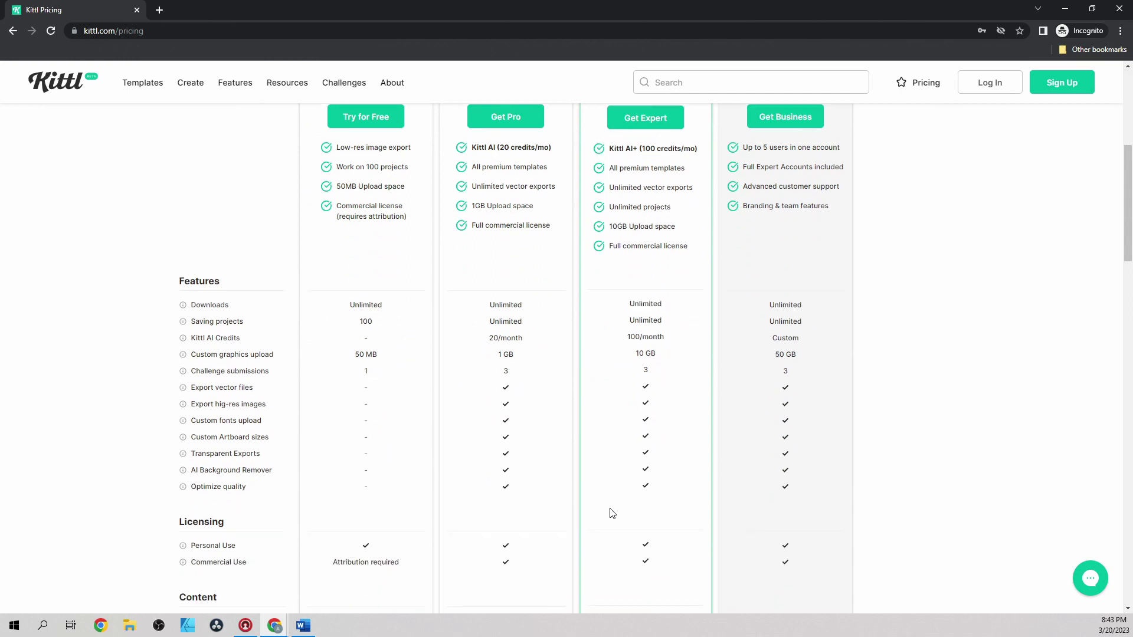
pyautogui.scroll(-2, 625, 409)
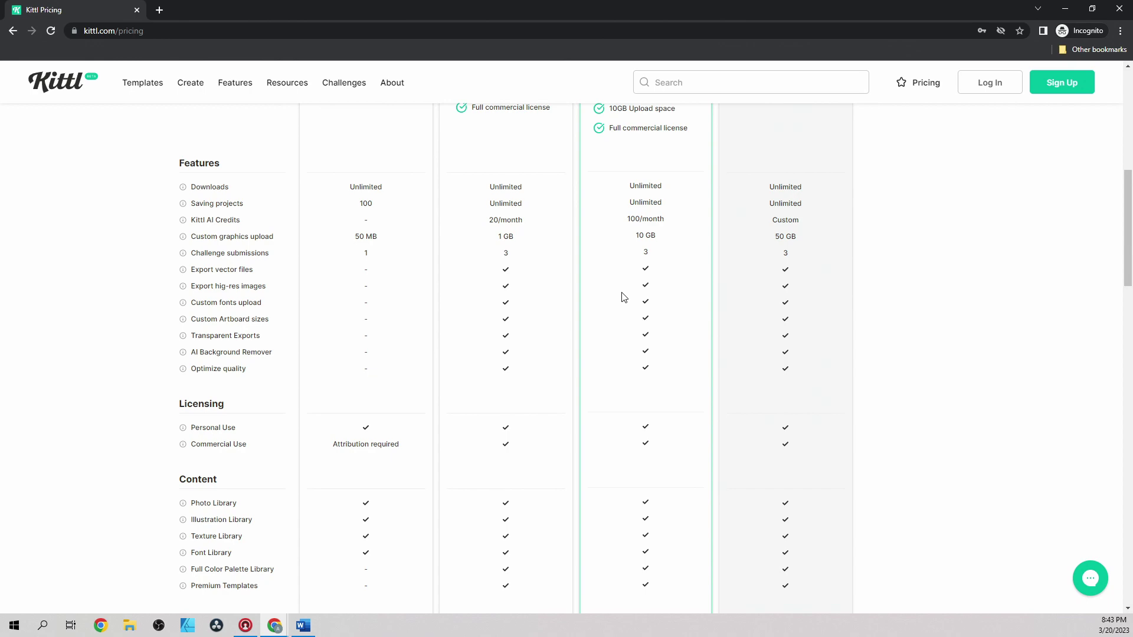
pyautogui.scroll(-1, 624, 297)
pyautogui.scroll(8, 653, 305)
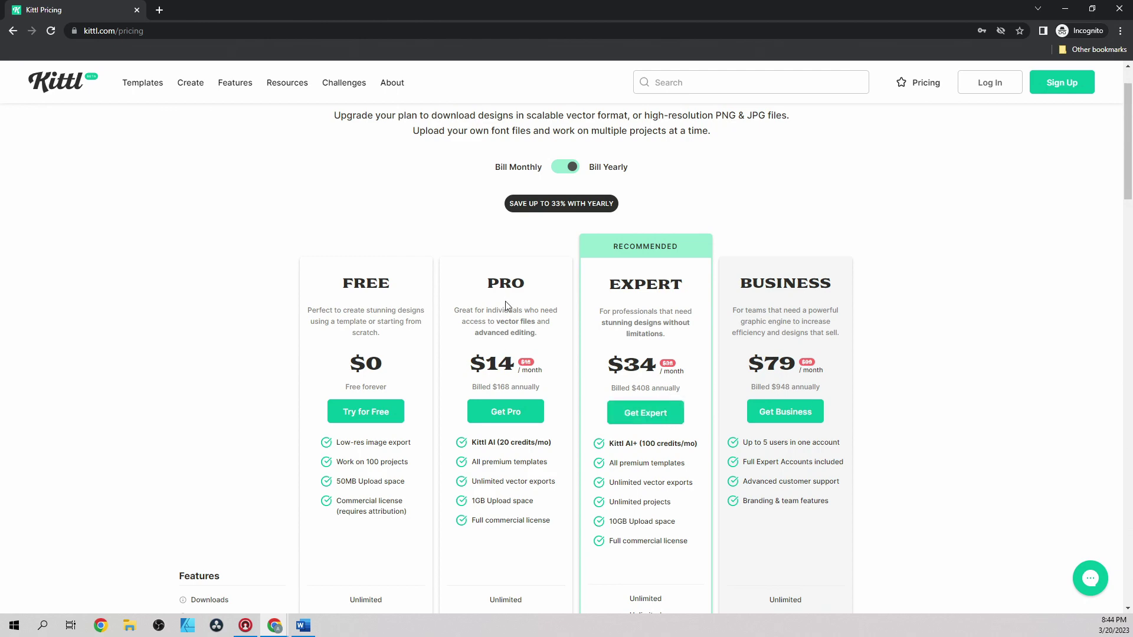
pyautogui.scroll(1, 662, 411)
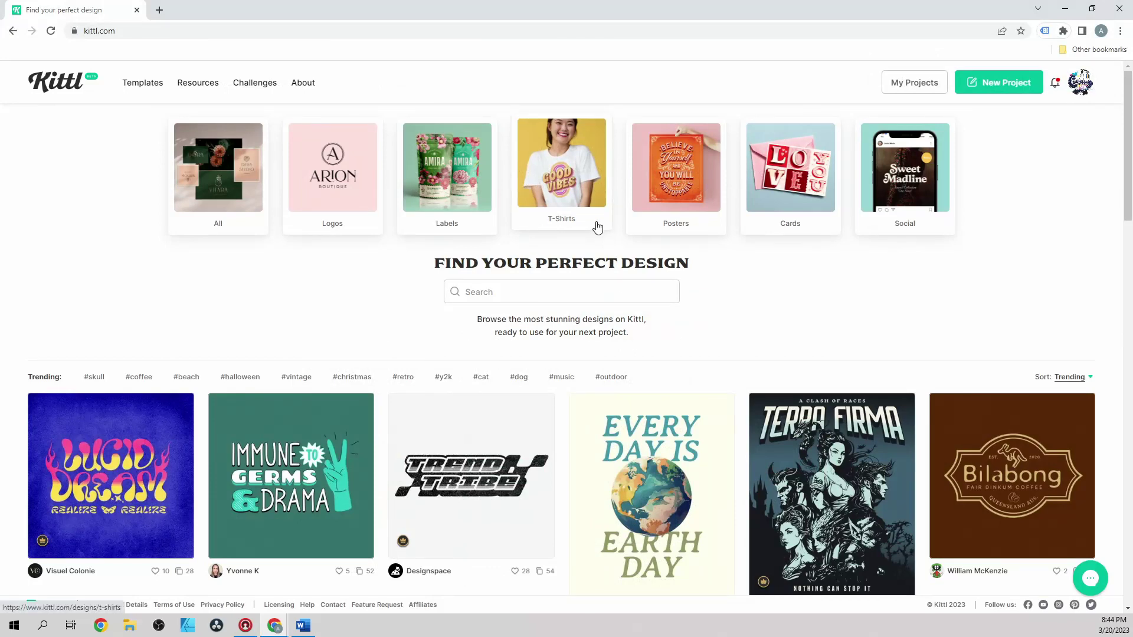
# Step: Show the T-Shirts design category and browse through its trending templates
pyautogui.click(578, 178)
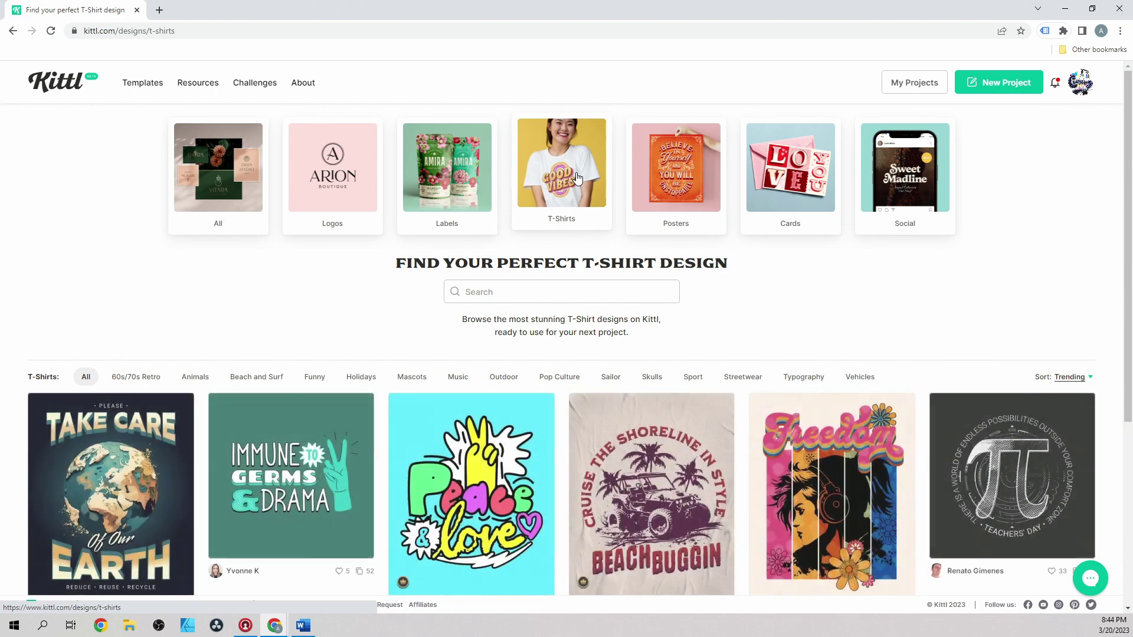
pyautogui.scroll(-4, 582, 465)
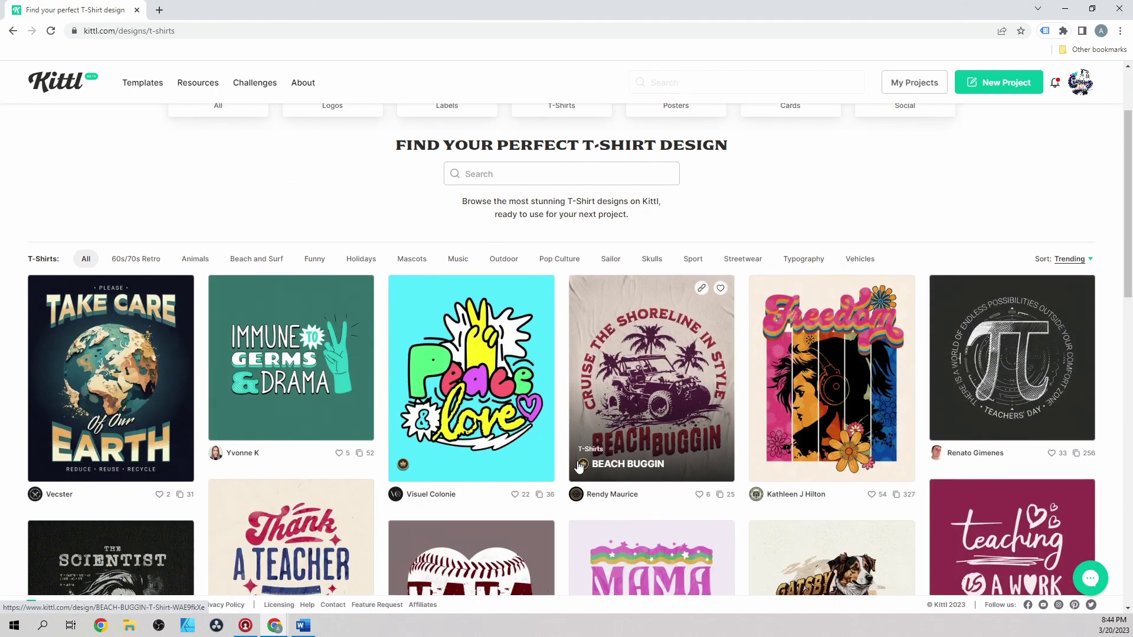
pyautogui.scroll(-5, 578, 467)
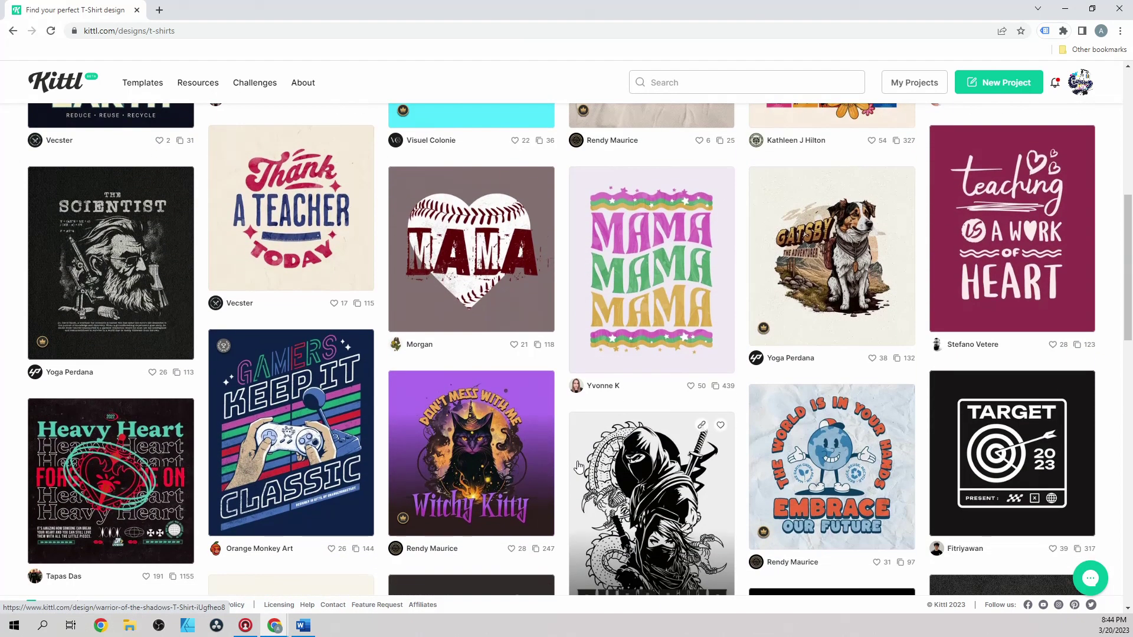
pyautogui.scroll(-2, 578, 467)
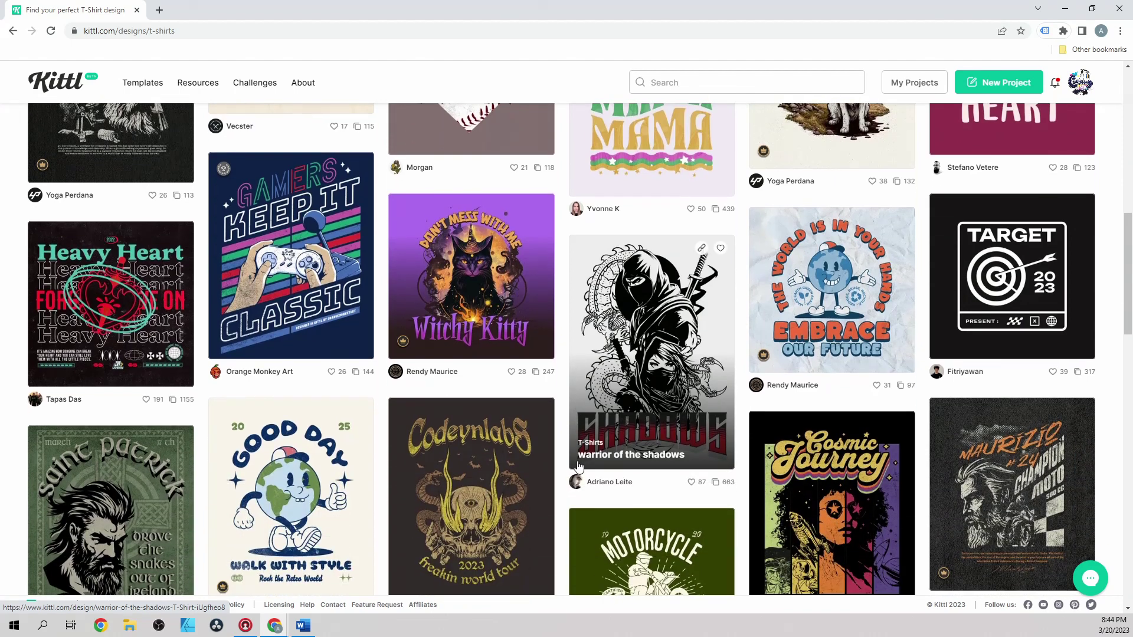
pyautogui.scroll(-1, 653, 373)
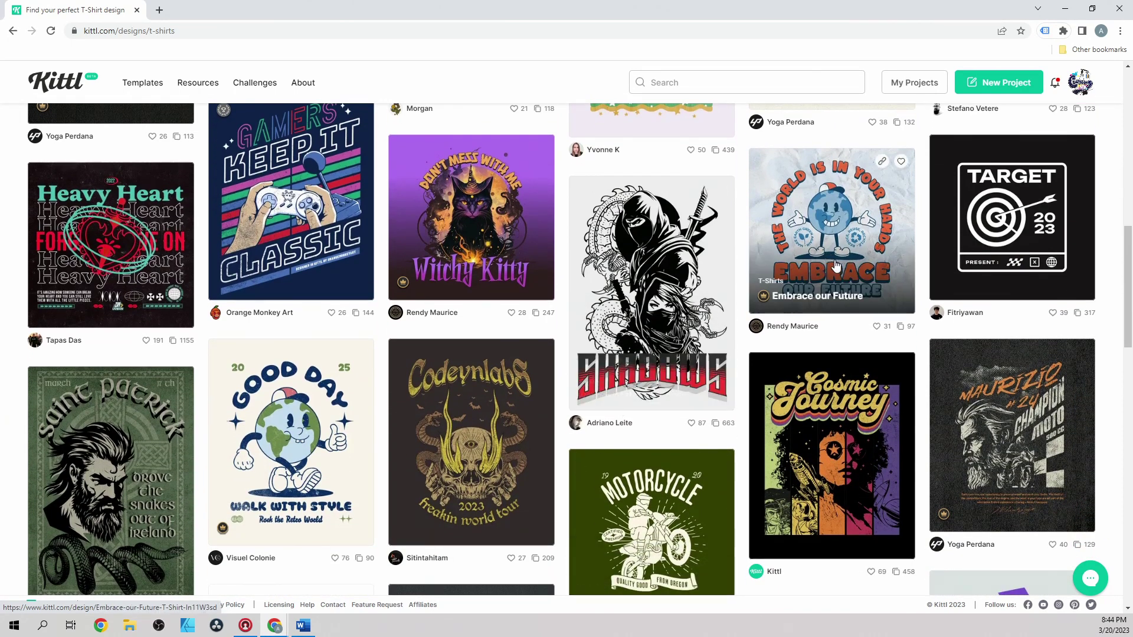
pyautogui.scroll(-1, 617, 323)
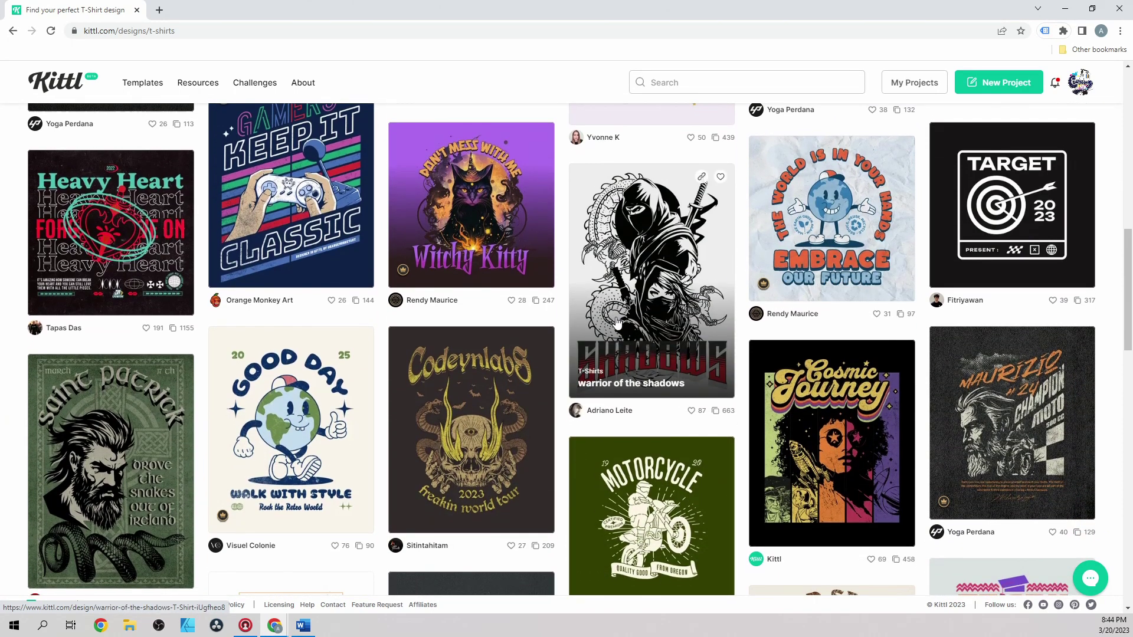
pyautogui.scroll(-4, 617, 323)
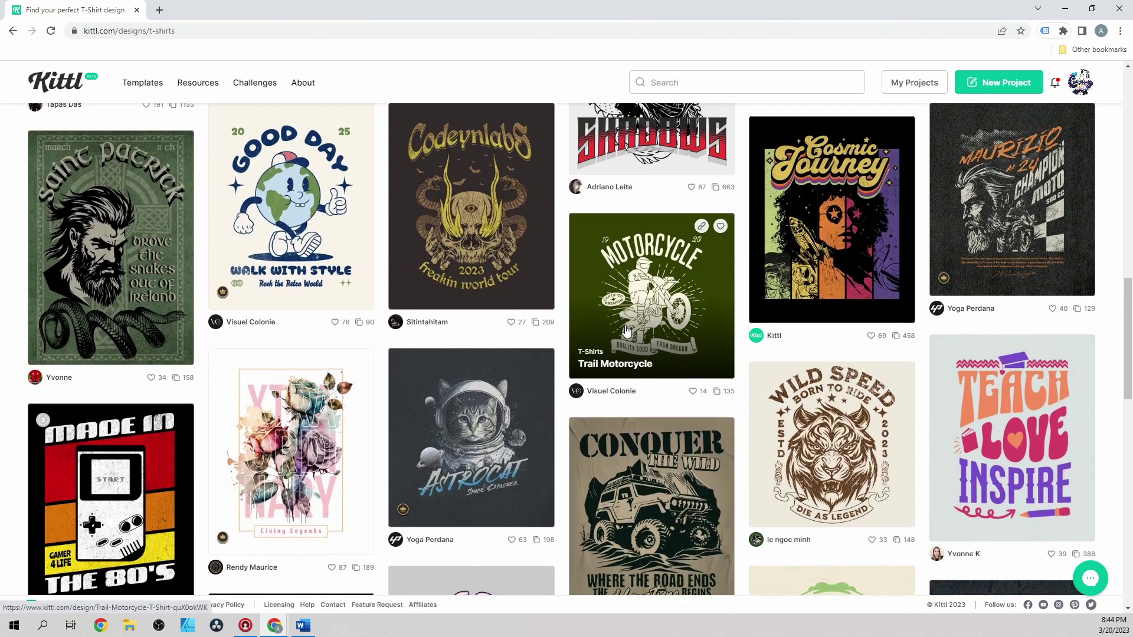
pyautogui.scroll(-5, 627, 331)
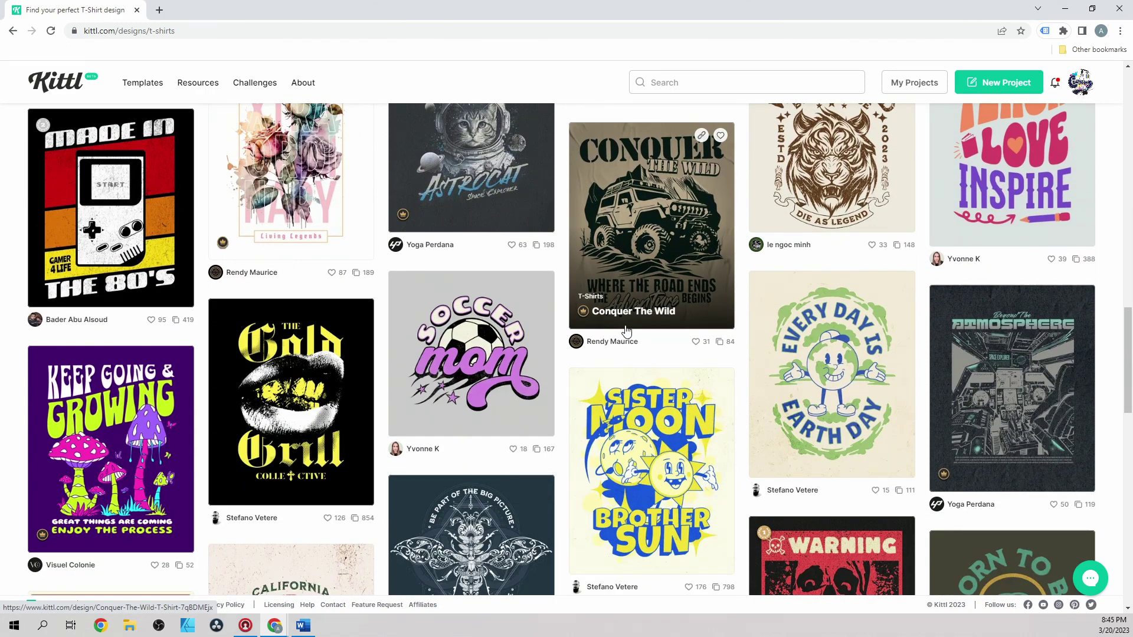
pyautogui.scroll(-5, 627, 332)
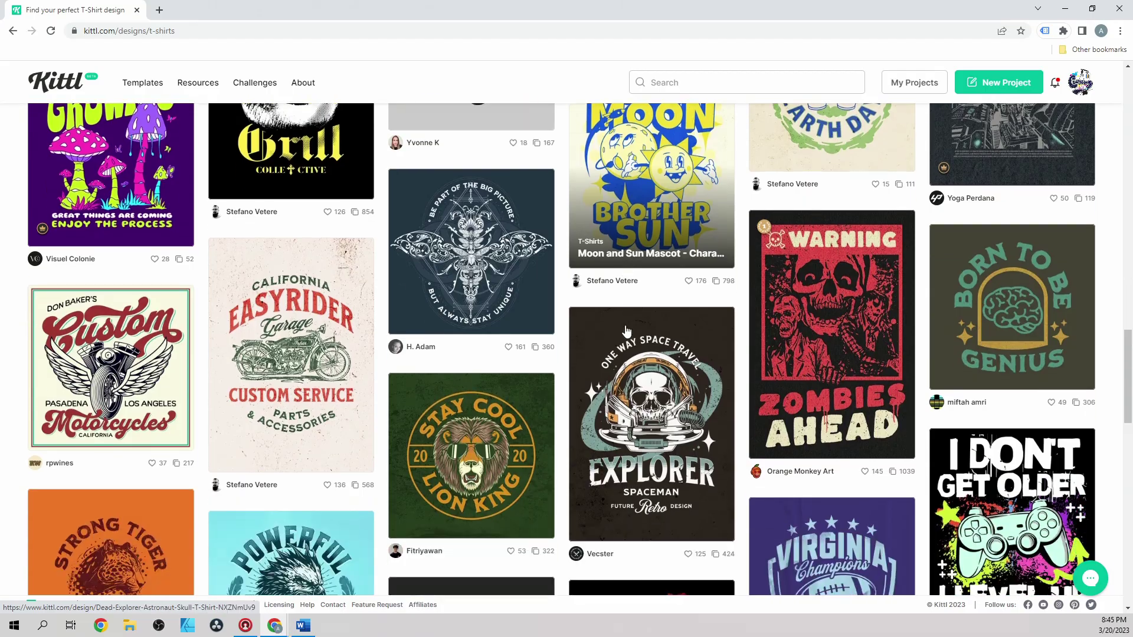
pyautogui.scroll(-3, 626, 332)
pyautogui.scroll(11, 627, 332)
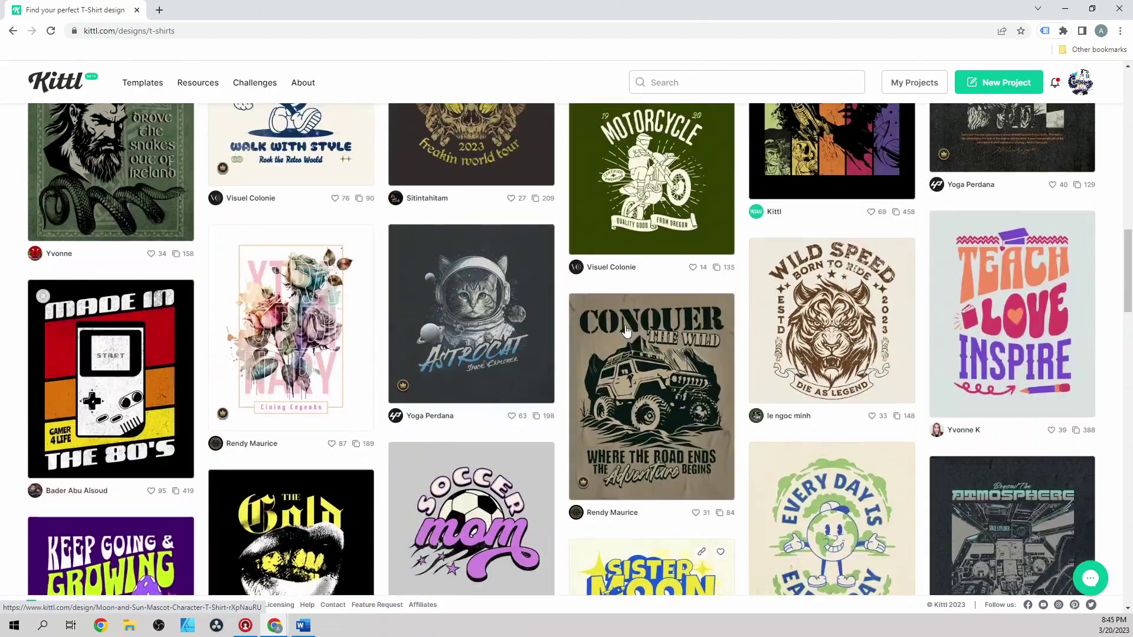
pyautogui.scroll(15, 627, 332)
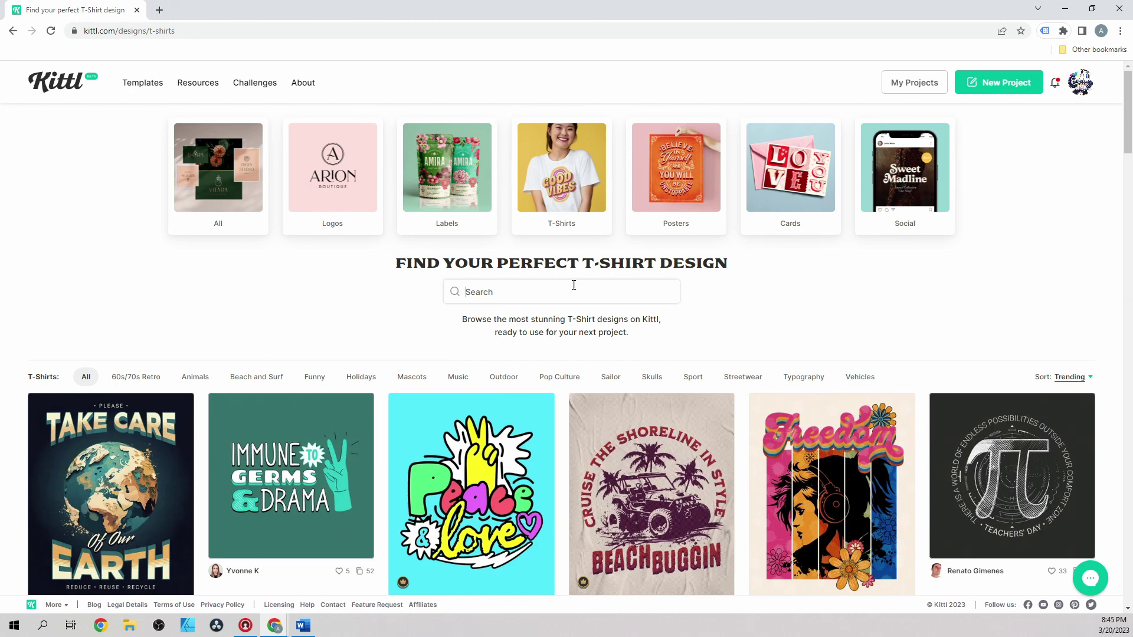
# Step: Search the T-shirt designs for "spring break" and open the Spring Break Cancun 2022 template
pyautogui.write('spring break')
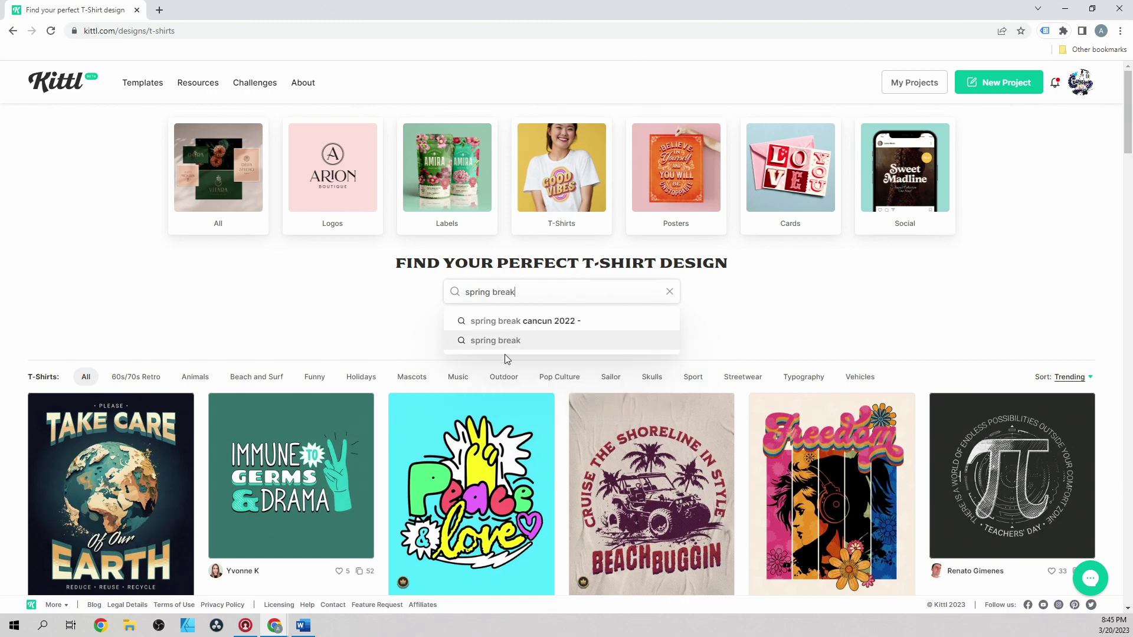
pyautogui.click(496, 341)
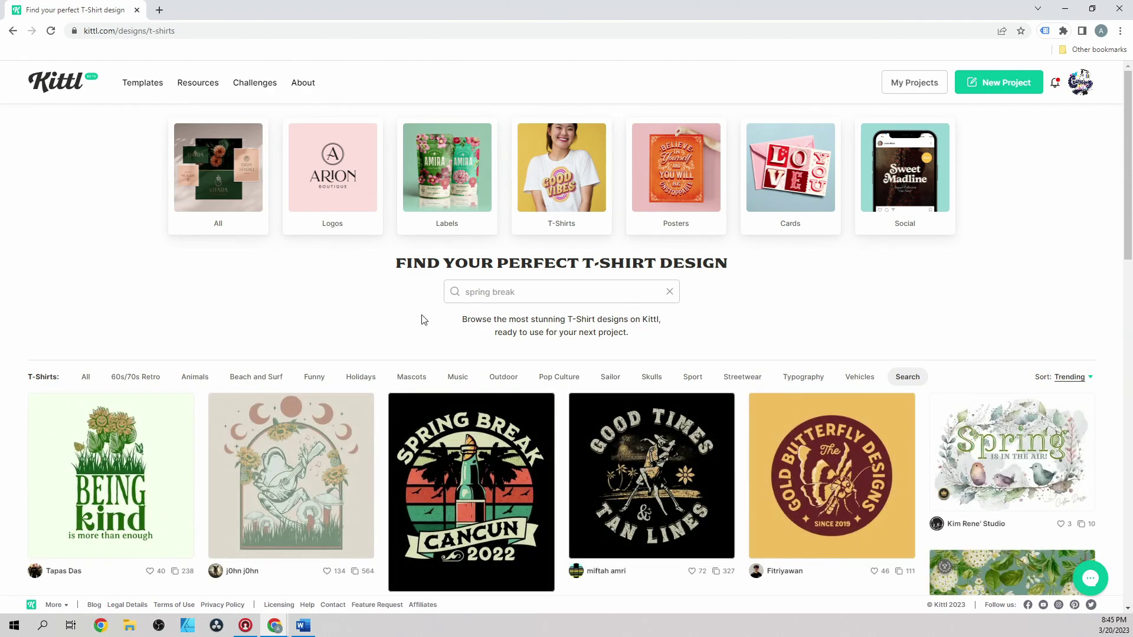
pyautogui.click(495, 466)
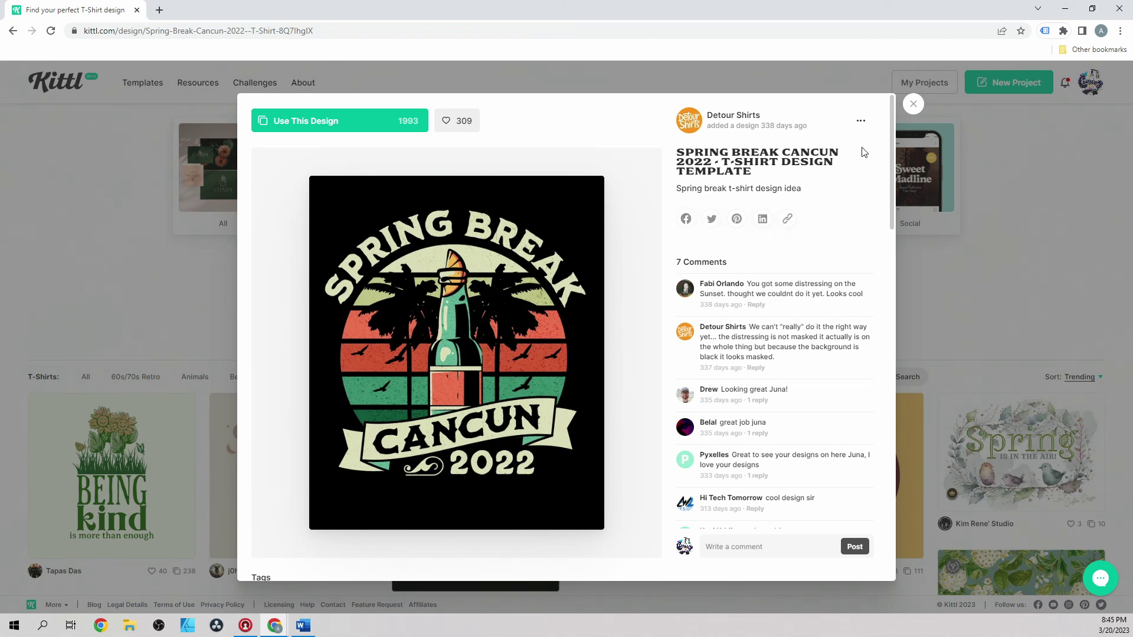
# Step: Examine the Spring Break Cancun 2022 template's extra options, comments, tags and related designs
pyautogui.click(862, 121)
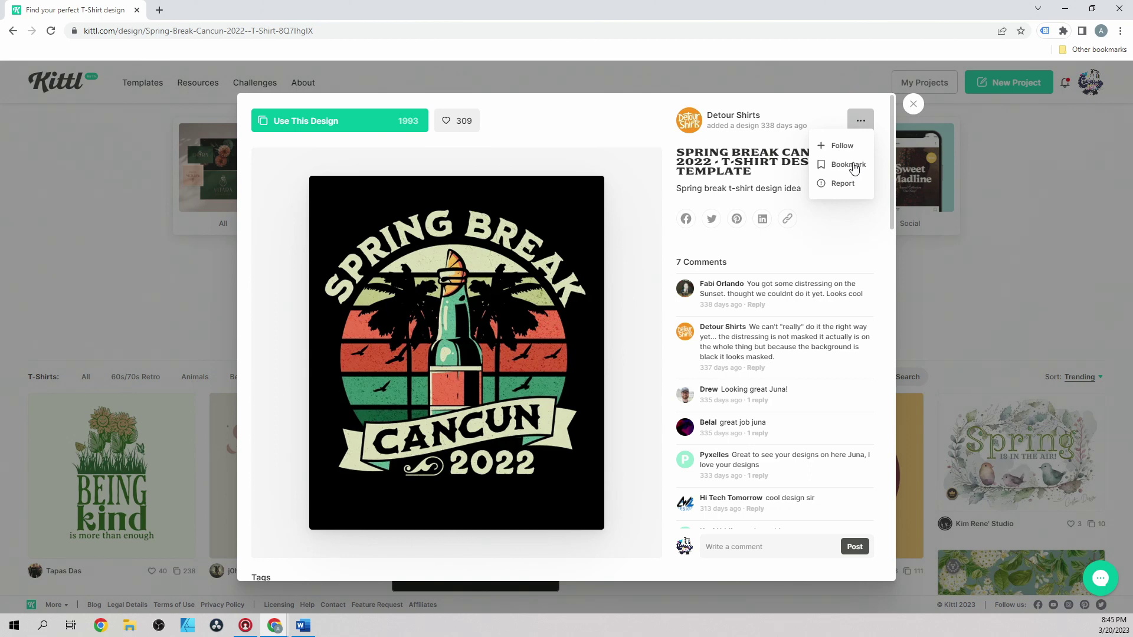
pyautogui.click(761, 283)
pyautogui.scroll(-1, 791, 356)
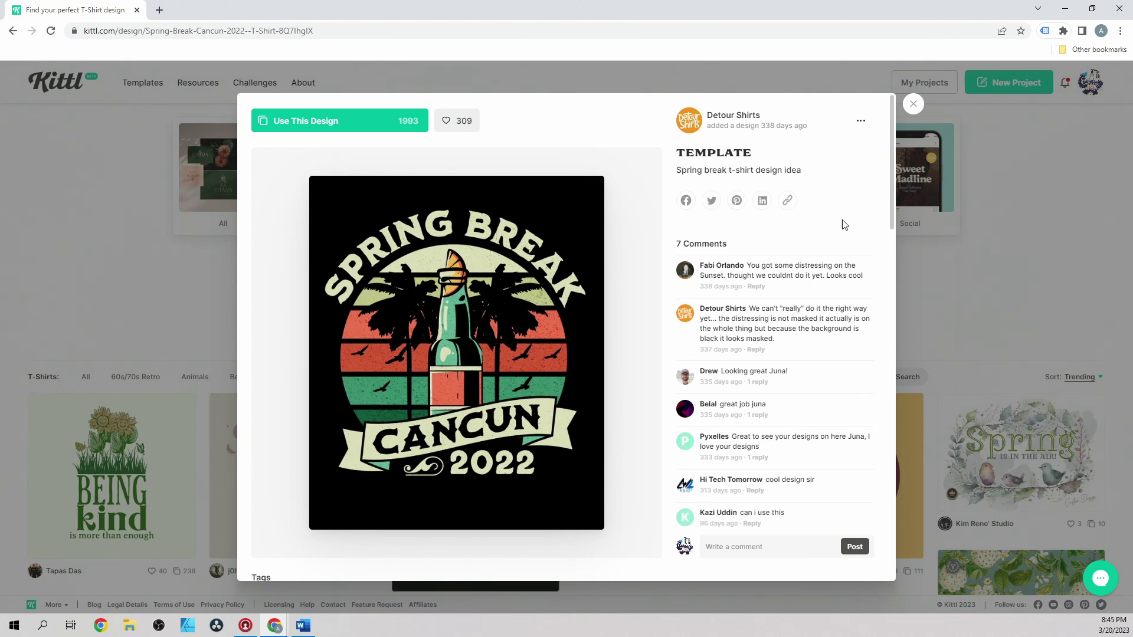
pyautogui.scroll(-3, 832, 310)
pyautogui.scroll(1, 850, 232)
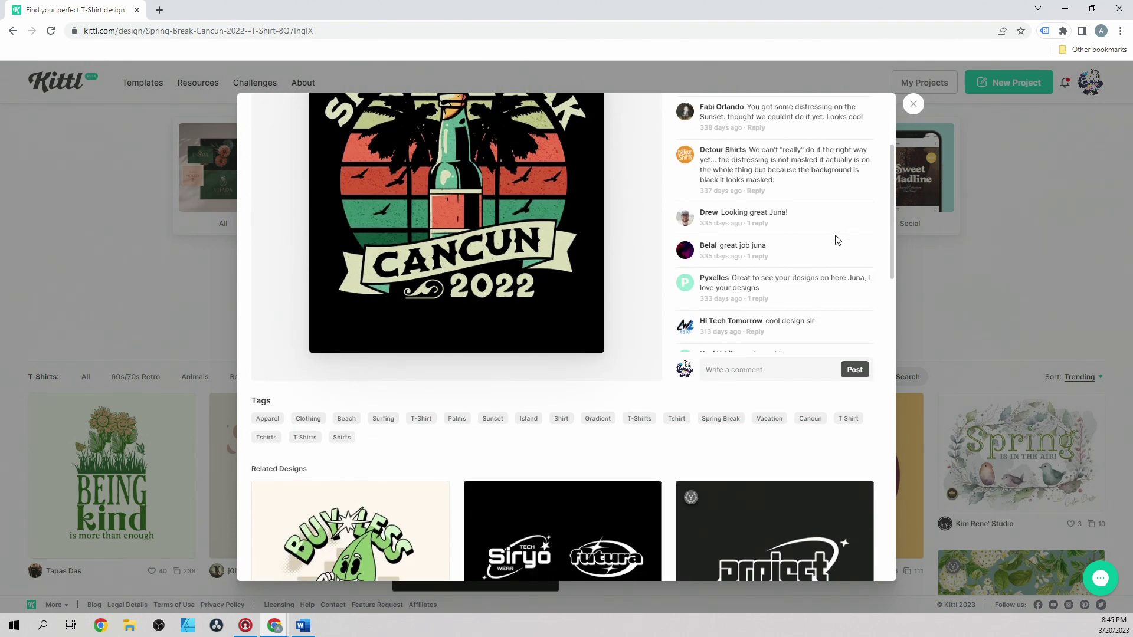
pyautogui.scroll(1, 719, 247)
pyautogui.scroll(2, 719, 247)
pyautogui.scroll(-1, 772, 358)
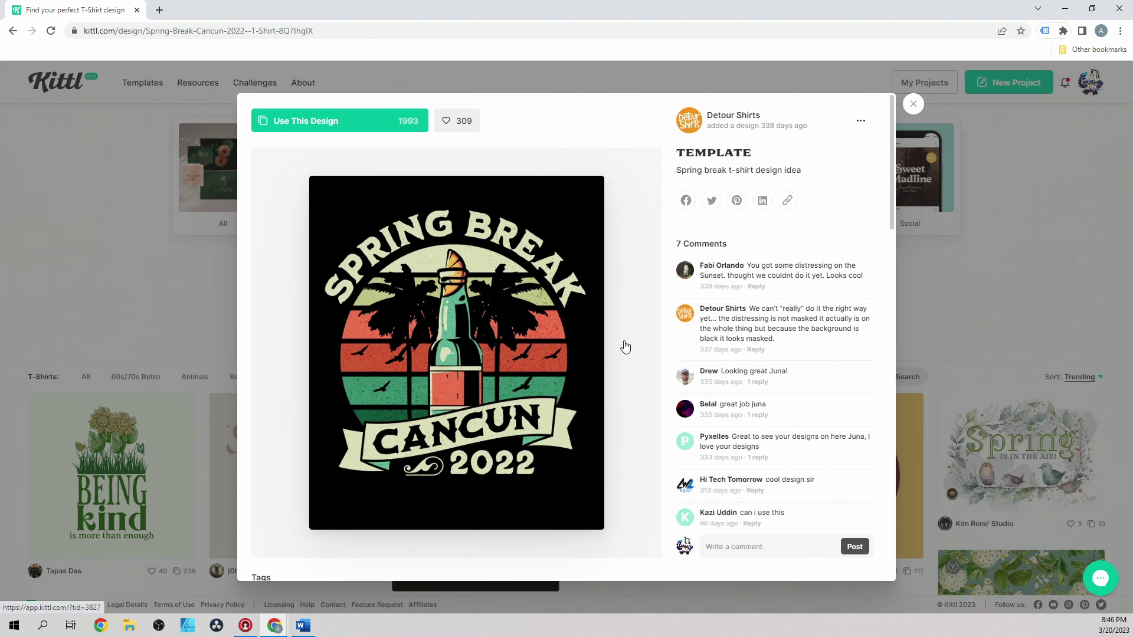
# Step: Browse the full list of designs related to the Spring Break Cancun 2022 template
pyautogui.scroll(-3, 625, 346)
pyautogui.scroll(2, 625, 346)
pyautogui.scroll(-5, 623, 346)
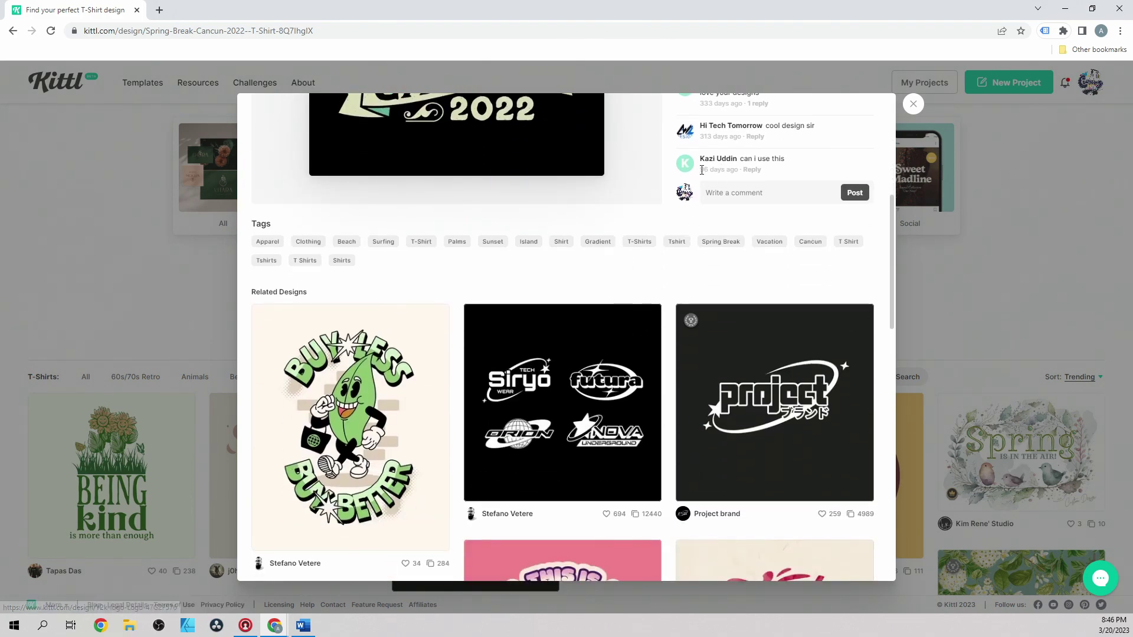
pyautogui.scroll(-2, 624, 334)
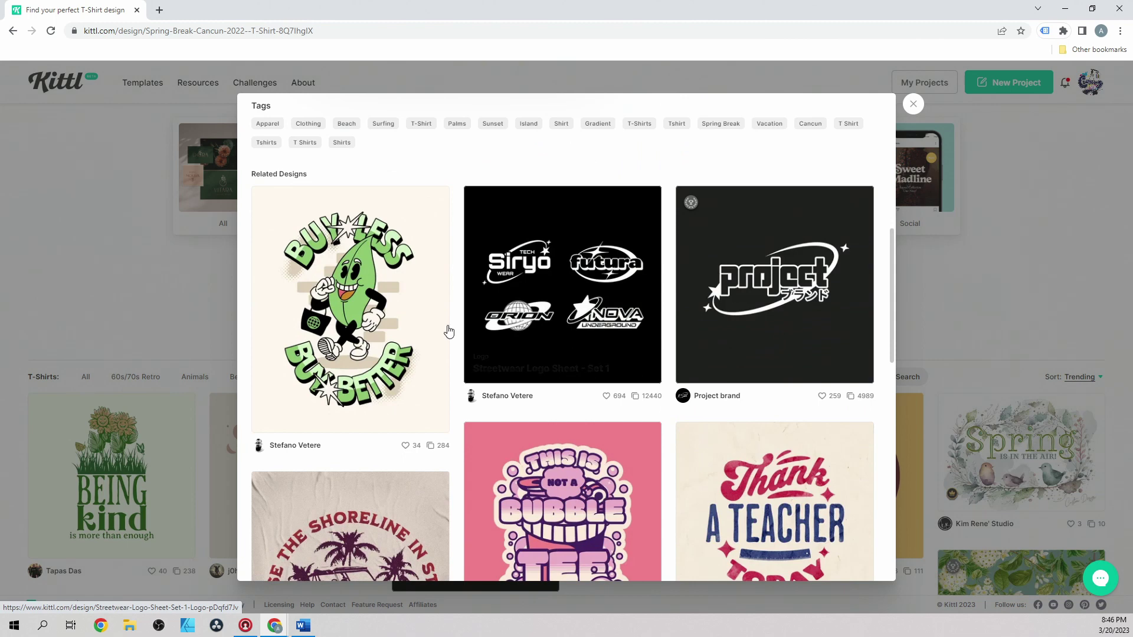
pyautogui.scroll(-2, 723, 317)
pyautogui.scroll(-2, 723, 317)
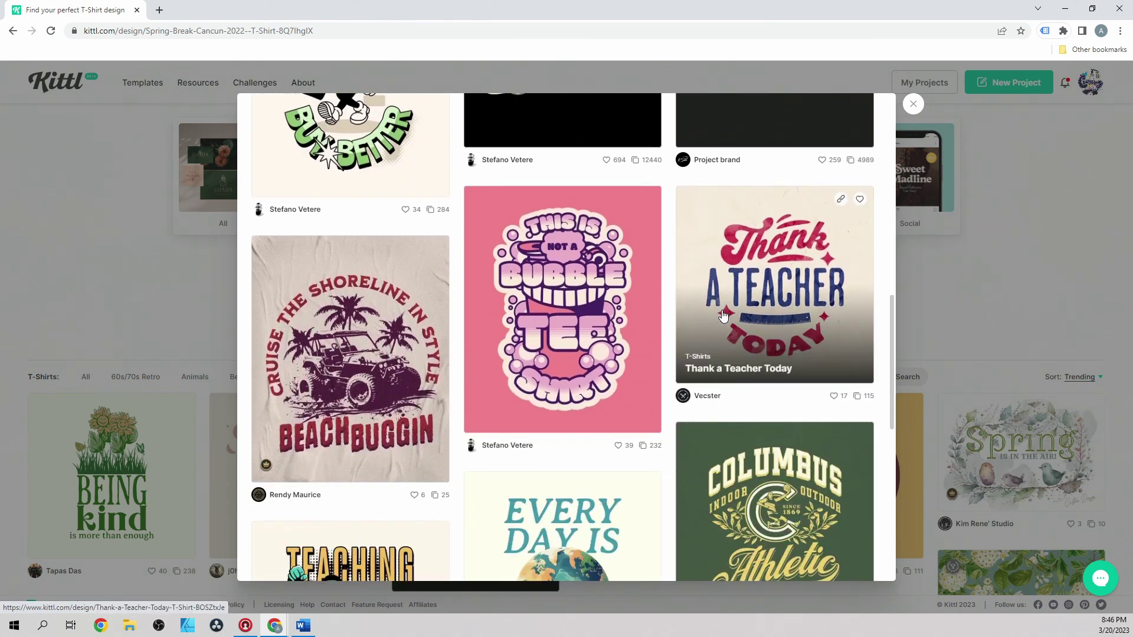
pyautogui.scroll(-4, 723, 319)
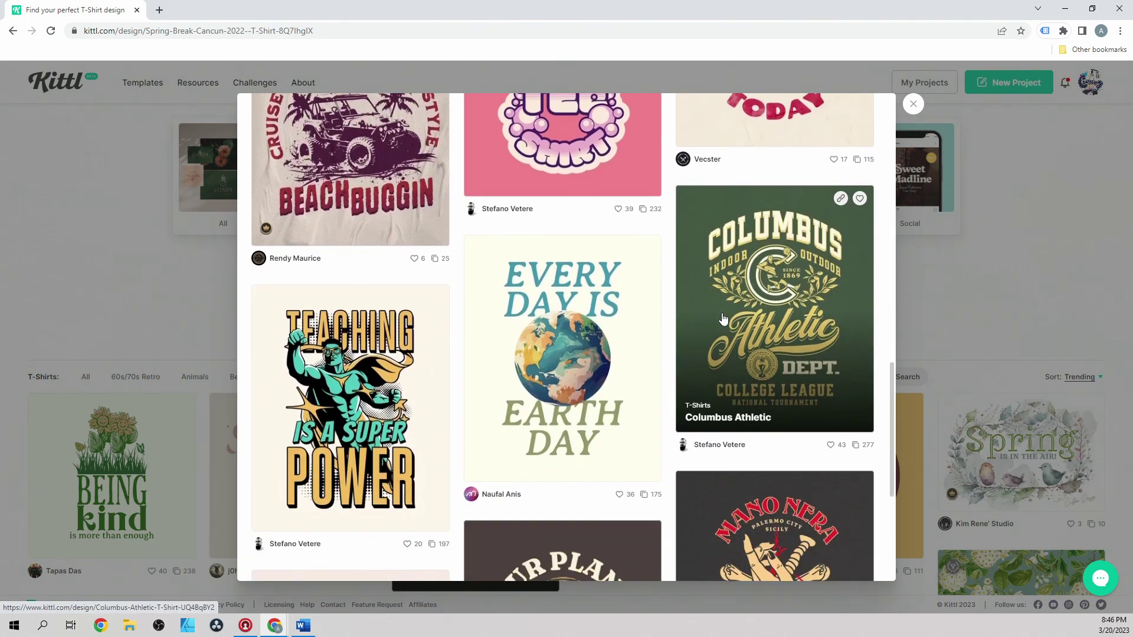
pyautogui.scroll(-3, 723, 318)
pyautogui.scroll(-2, 723, 319)
pyautogui.scroll(7, 722, 319)
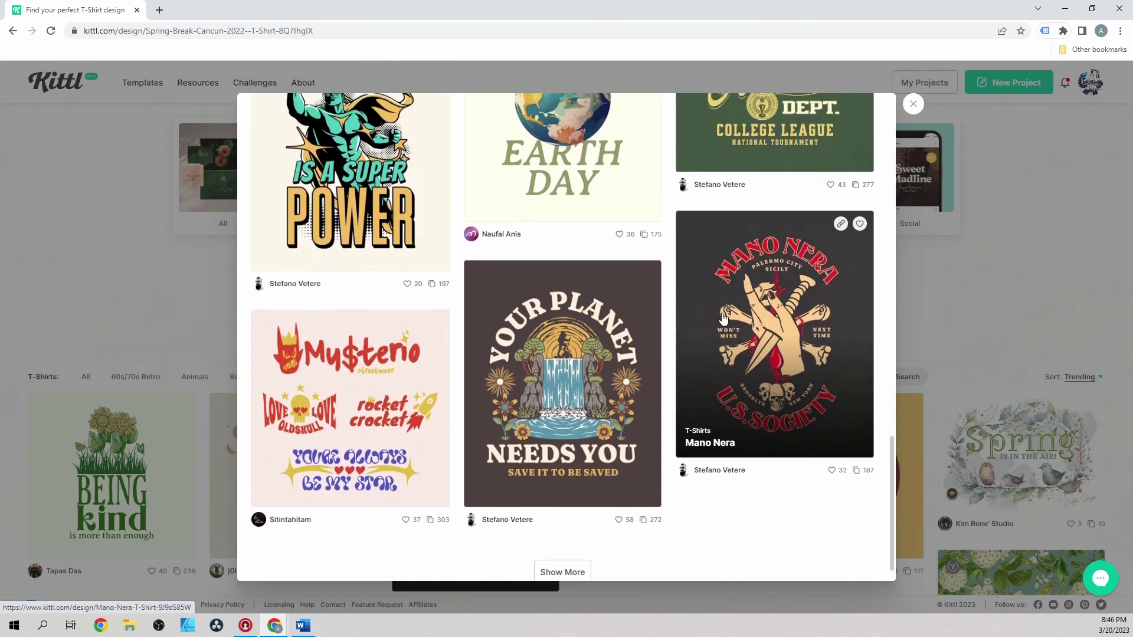
pyautogui.scroll(4, 722, 320)
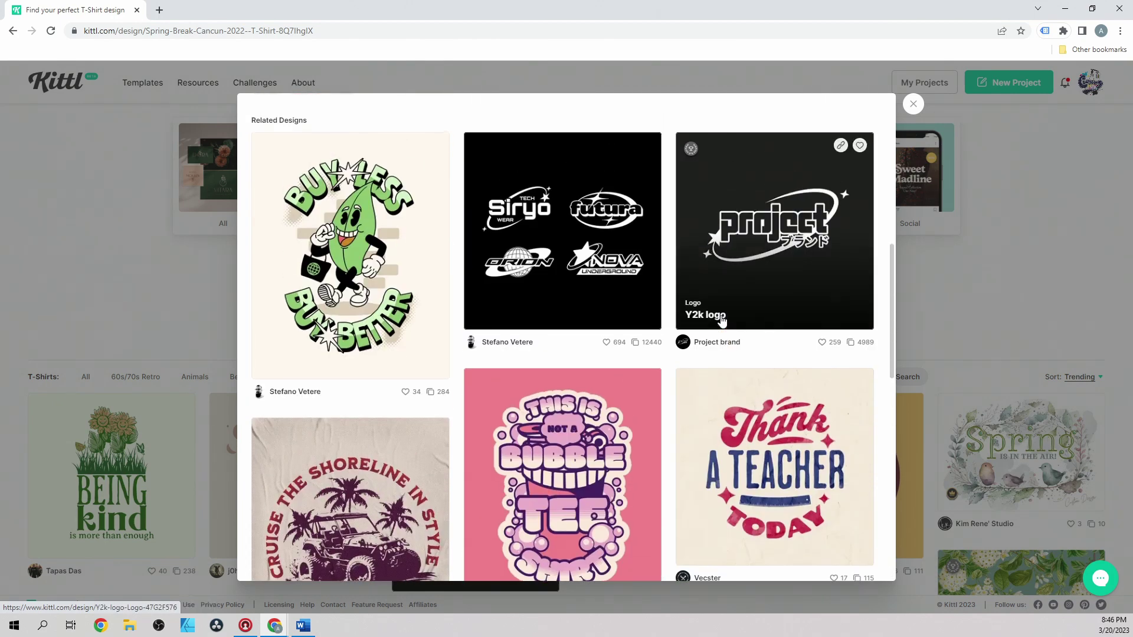
pyautogui.scroll(1, 723, 321)
pyautogui.scroll(-2, 722, 320)
pyautogui.scroll(10, 722, 320)
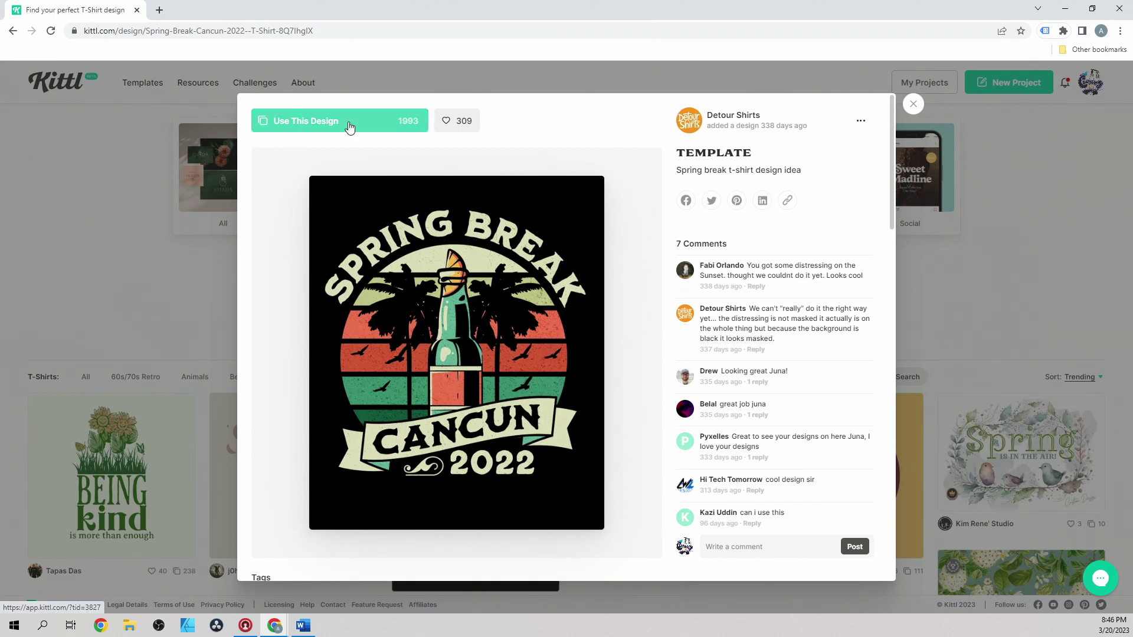
# Step: Open the Spring Break Cancun 2022 template for editing and replace the banner text CANCUN with MIAMI
pyautogui.click(347, 127)
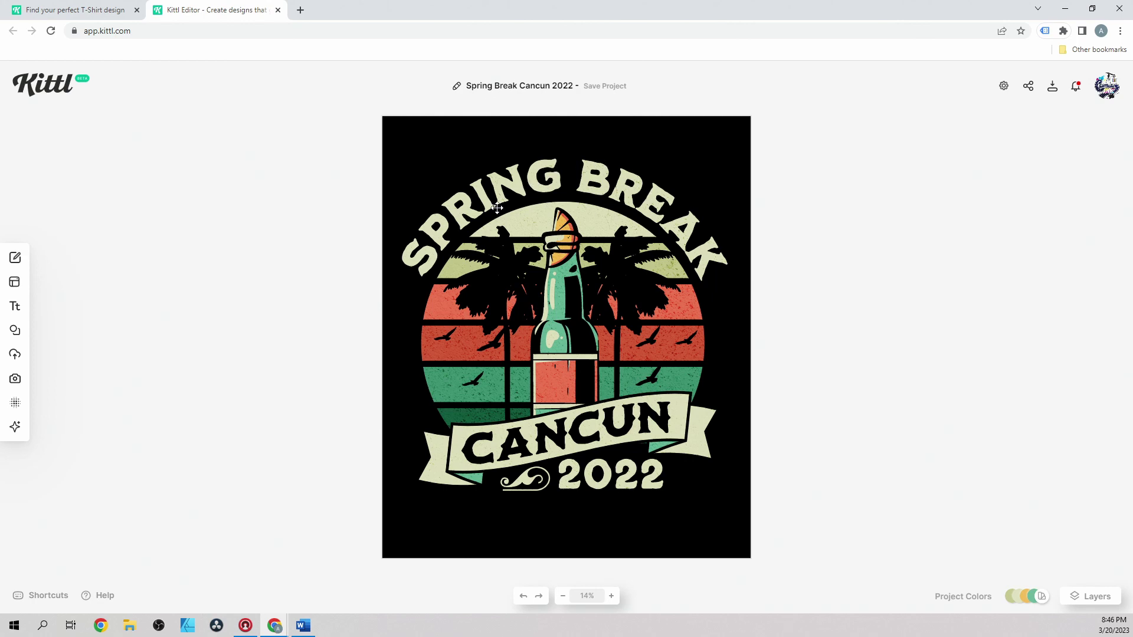
pyautogui.click(560, 444)
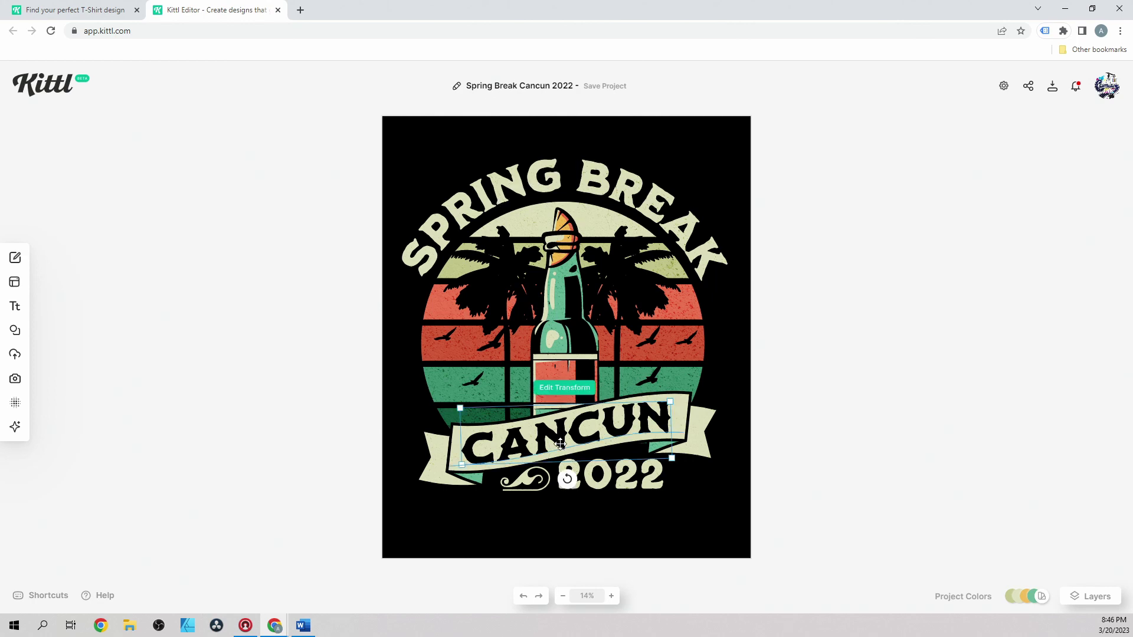
pyautogui.doubleClick(560, 443)
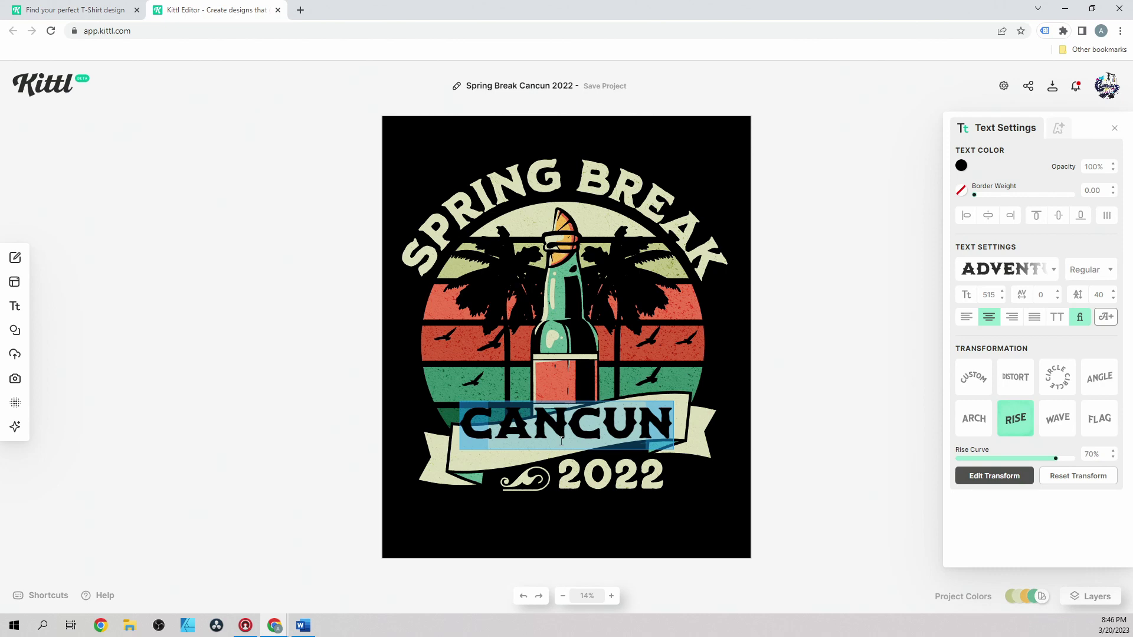
pyautogui.write('MIAMI')
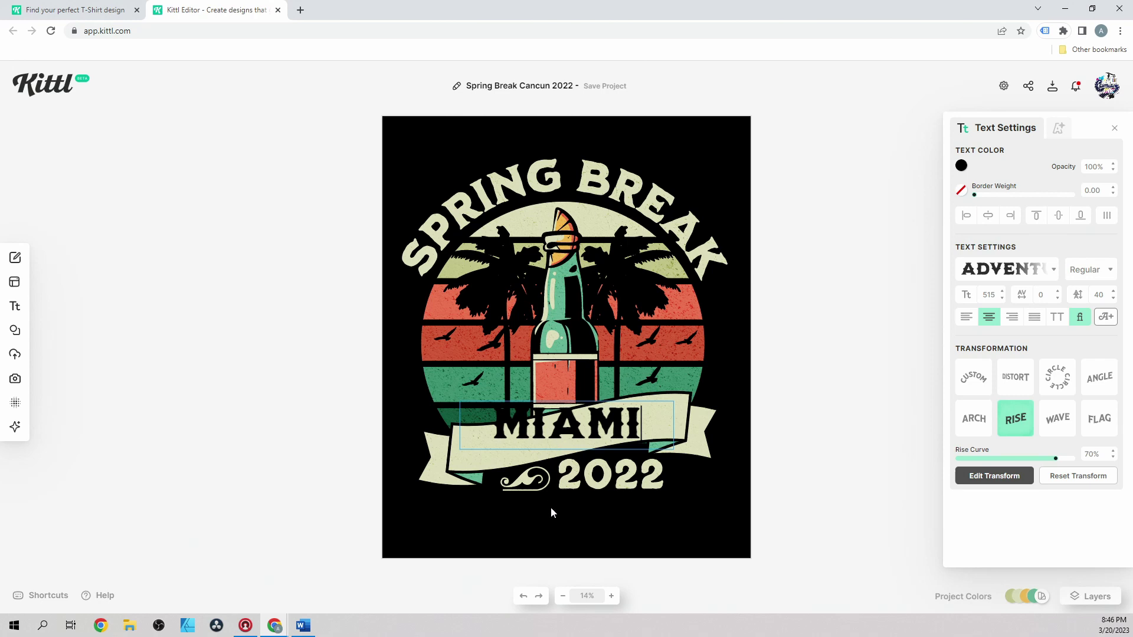
pyautogui.press('Escape')
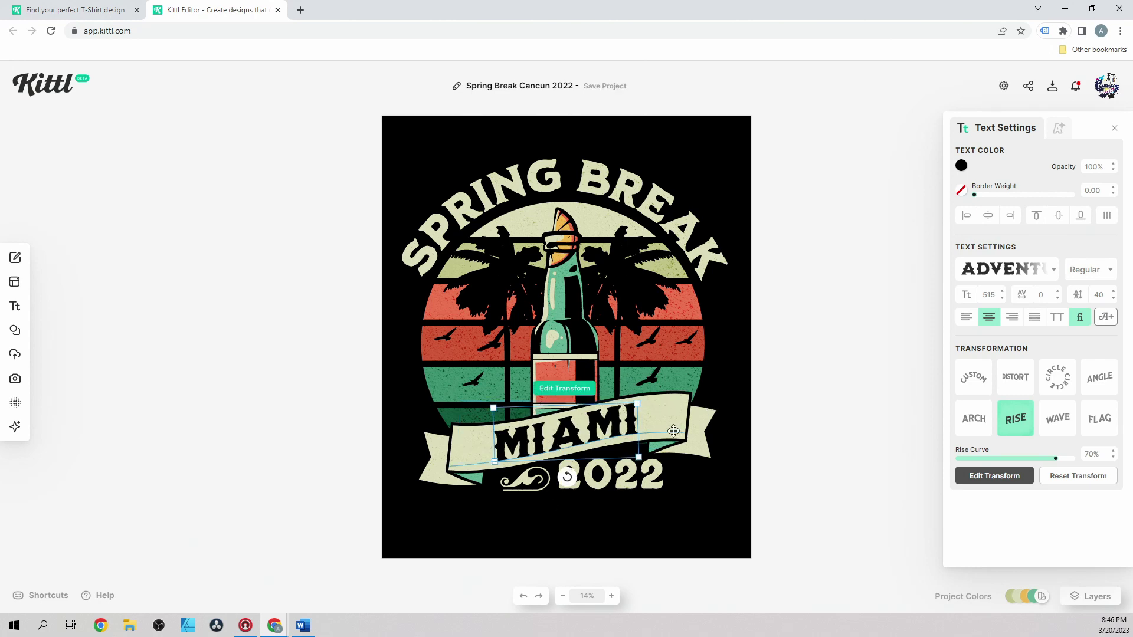
# Step: Replace the banner text MIAMI with FT LAUDERDALE
pyautogui.doubleClick(606, 424)
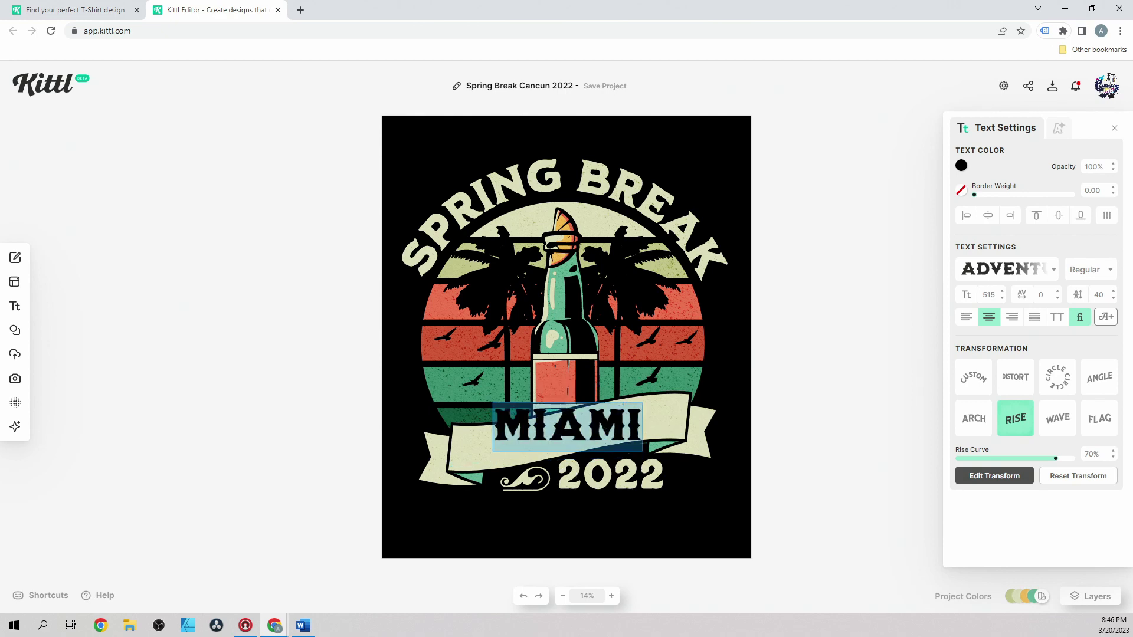
pyautogui.write('FT ')
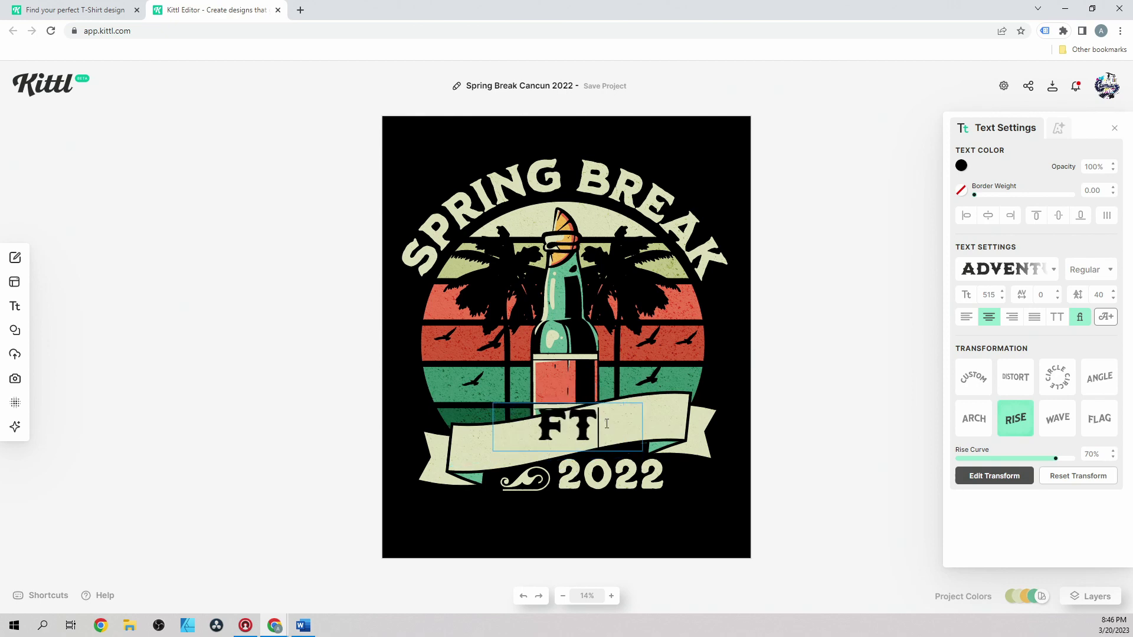
pyautogui.write('LAUDERDALE')
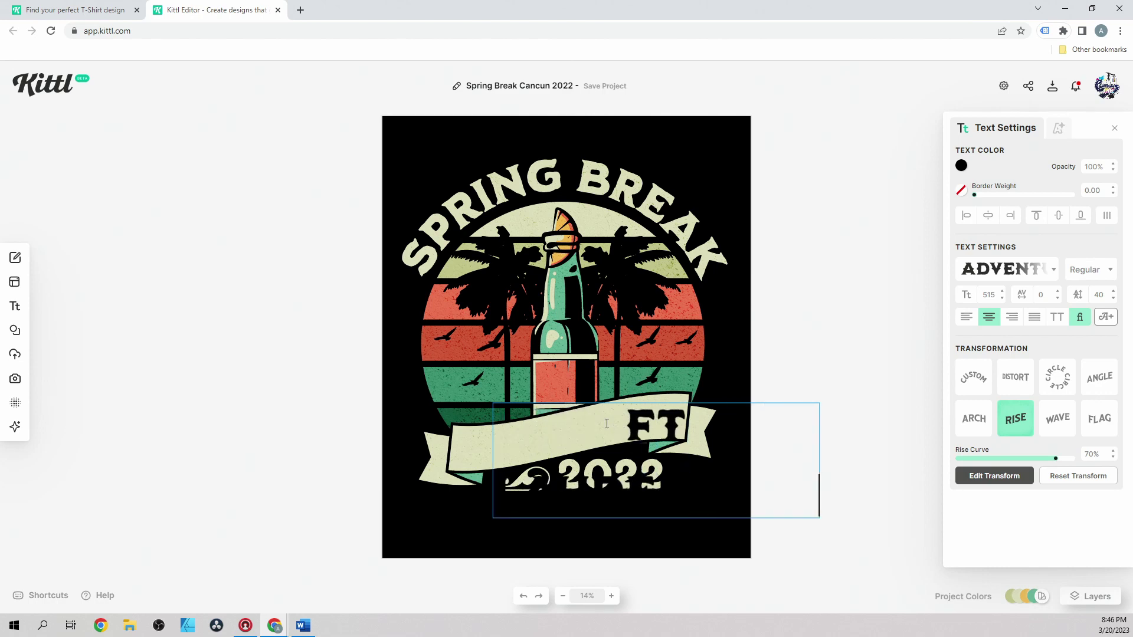
pyautogui.press('Escape')
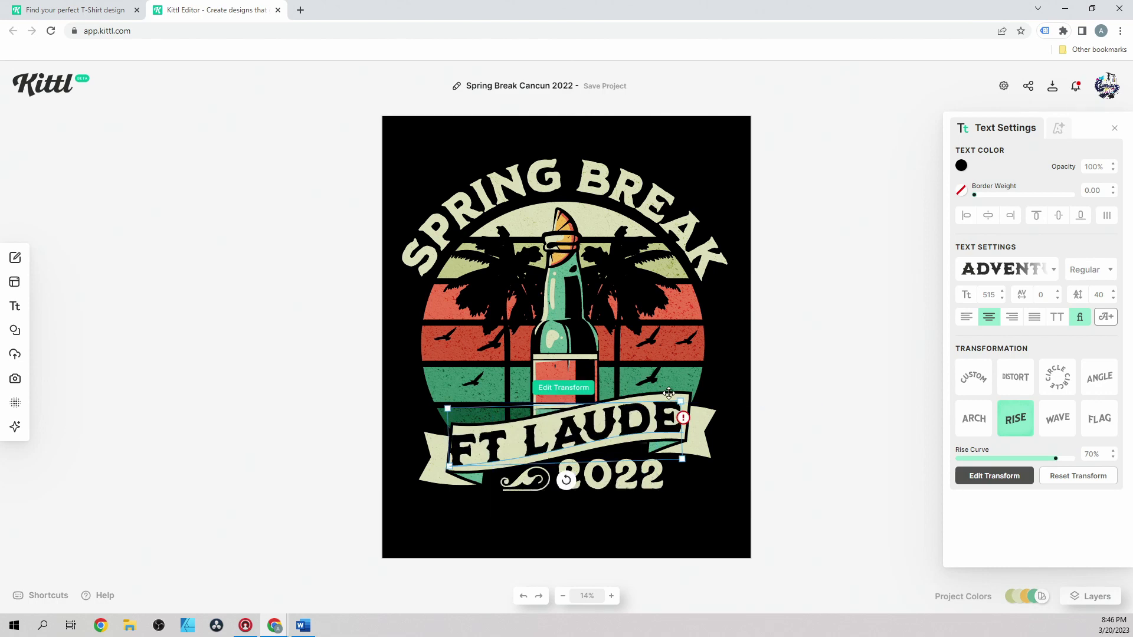
# Step: Reduce the FT LAUDERDALE text's font size to 300 to fit it on the banner
pyautogui.moveTo(685, 422)
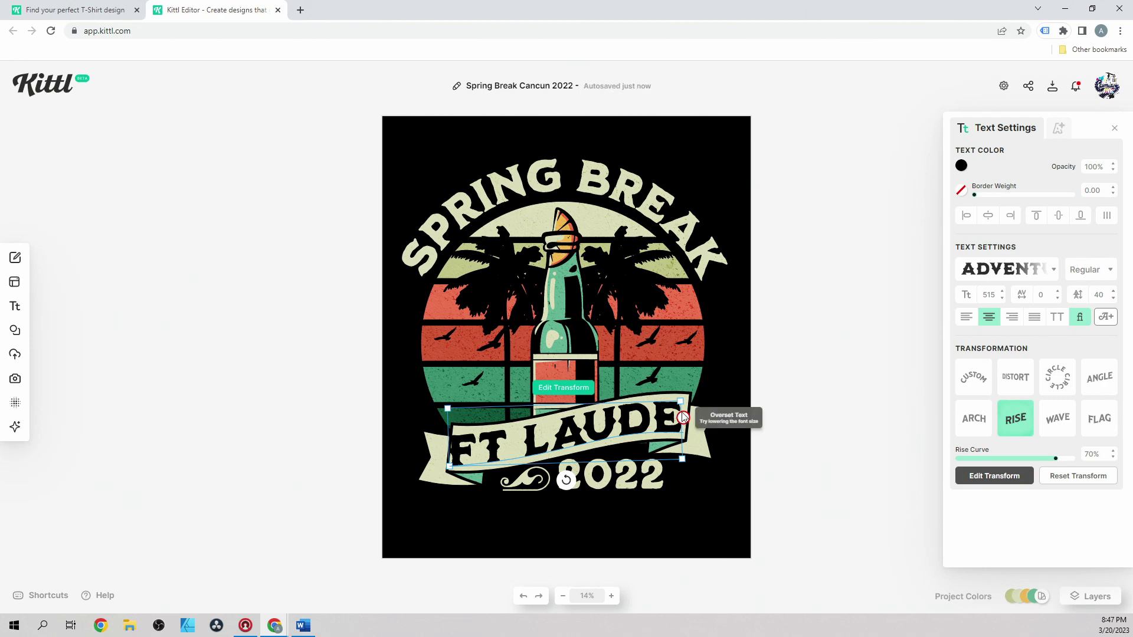
pyautogui.moveTo(683, 407); pyautogui.dragTo(643, 420)
pyautogui.doubleClick(629, 421)
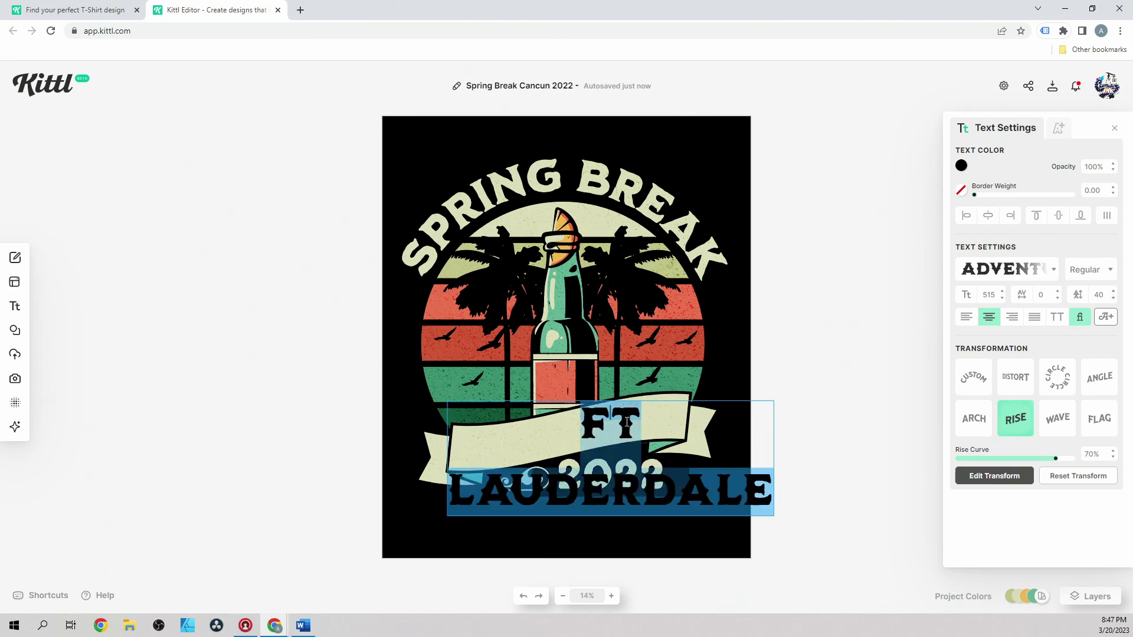
pyautogui.click(1001, 298)
pyautogui.click(1001, 298)
pyautogui.click(1001, 298)
pyautogui.click(1001, 298)
pyautogui.click(1001, 298)
pyautogui.click(1001, 298)
pyautogui.click(1001, 298)
pyautogui.click(1001, 298)
pyautogui.click(1001, 298)
pyautogui.click(1001, 298)
pyautogui.click(1001, 298)
pyautogui.doubleClick(988, 295)
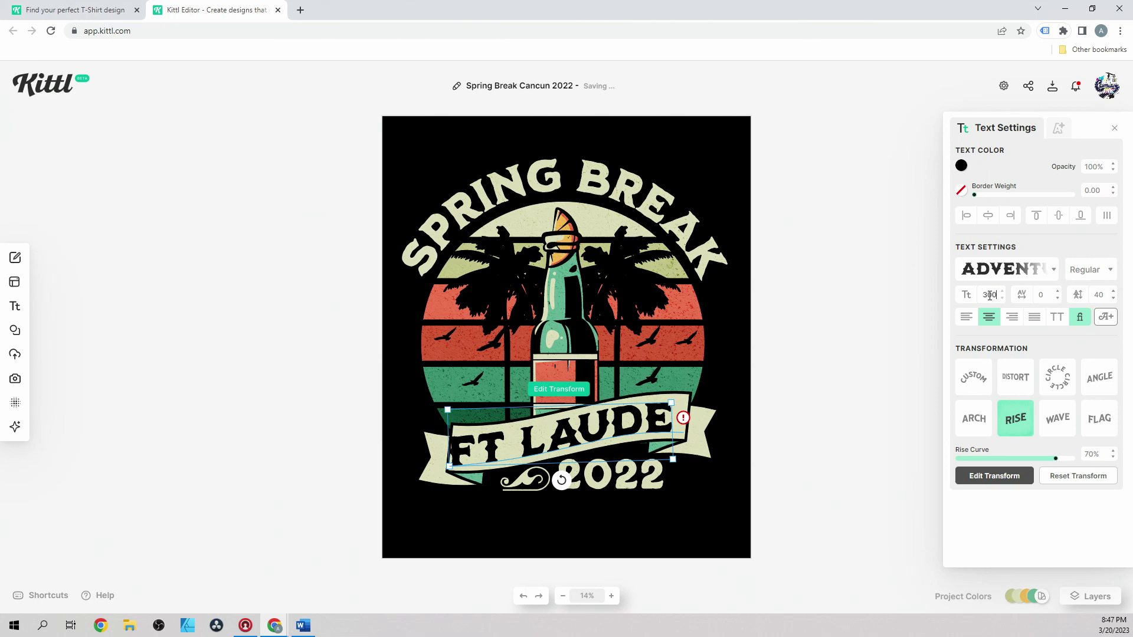
pyautogui.write('300')
pyautogui.press('Return')
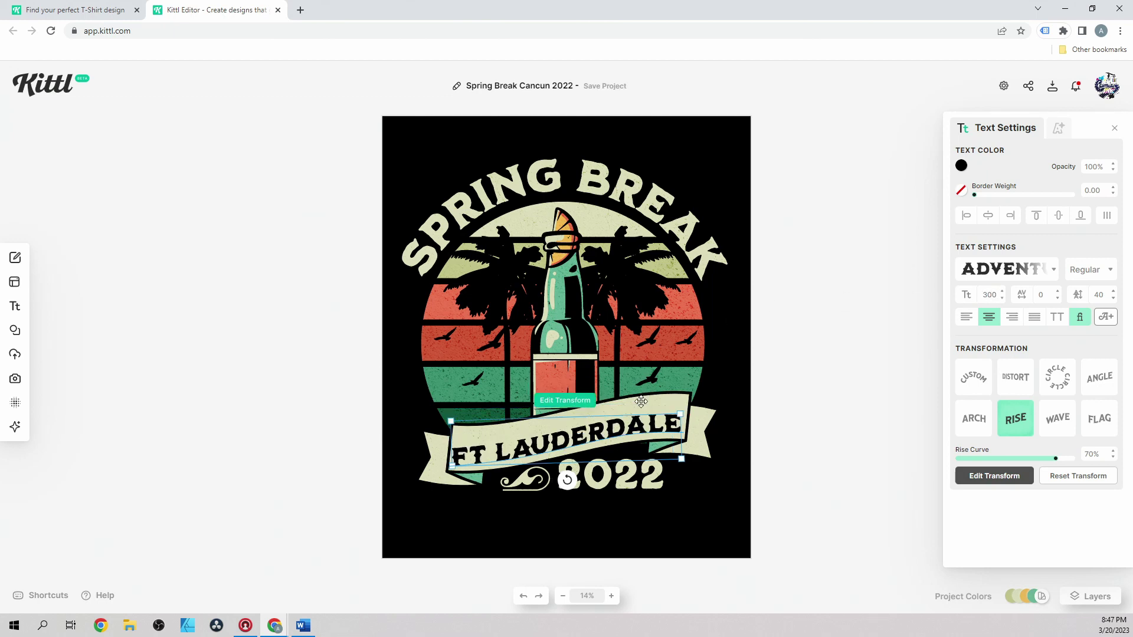
# Step: Move the FT LAUDERDALE text slightly up on the banner and deselect it
pyautogui.click(646, 408)
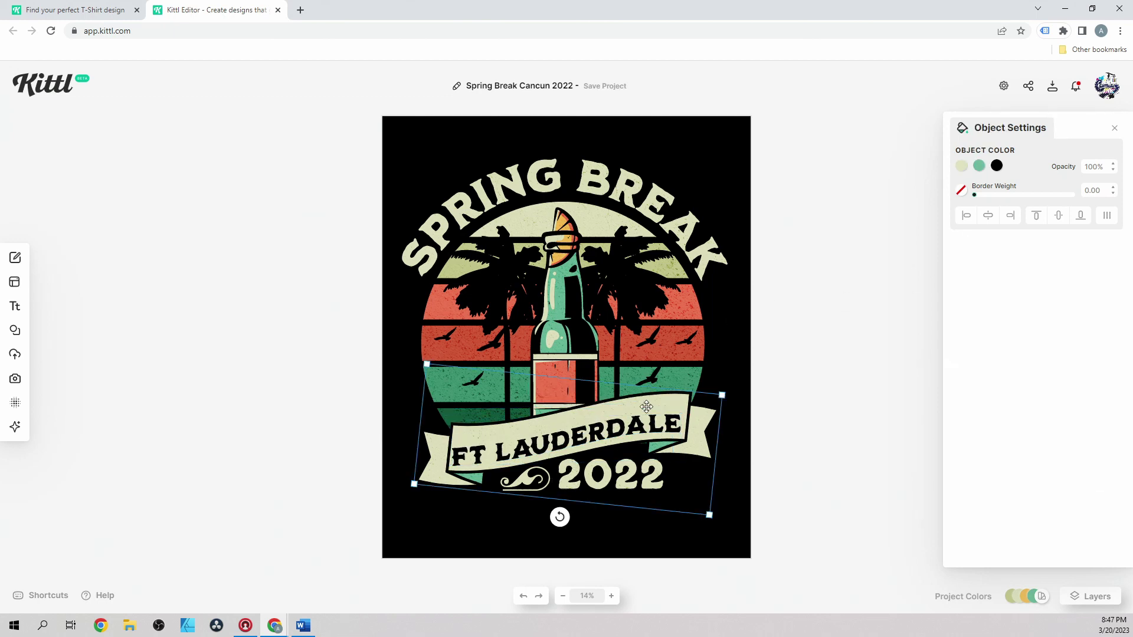
pyautogui.click(632, 425)
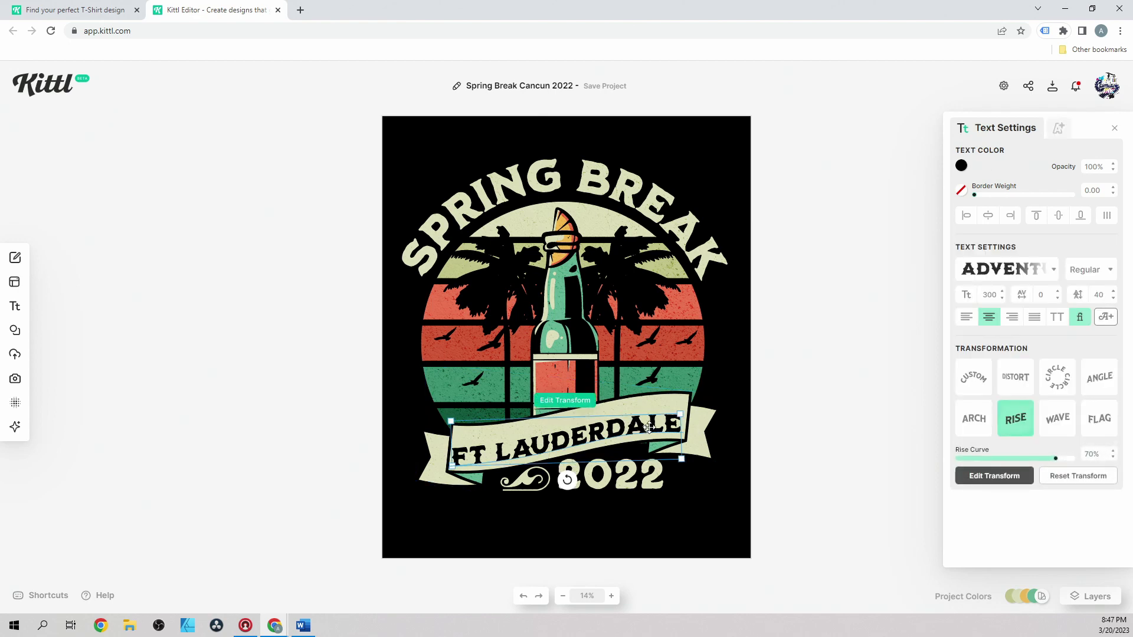
pyautogui.moveTo(630, 427); pyautogui.dragTo(630, 420)
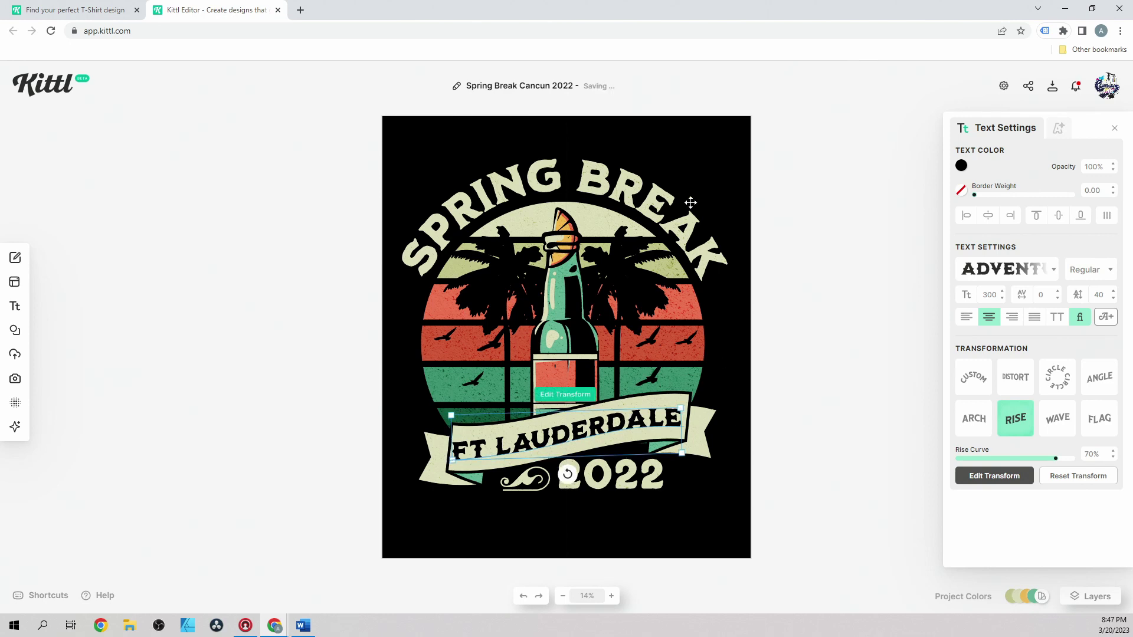
pyautogui.click(695, 150)
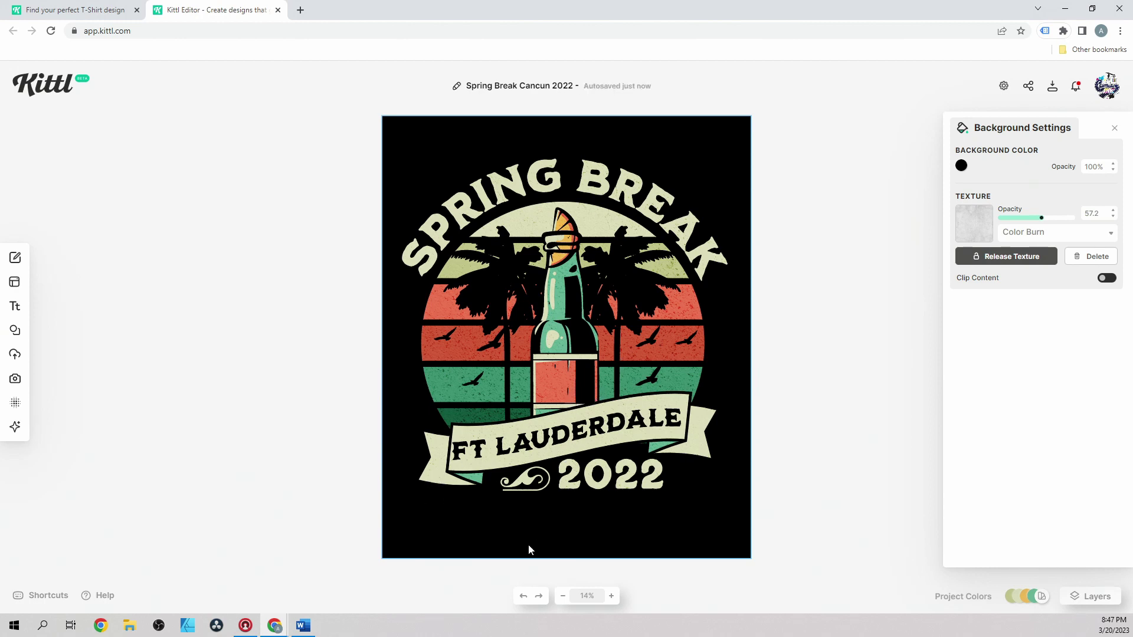
# Step: Undo the FT LAUDERDALE move, resizing and text edits back to the MIAMI banner text
pyautogui.click(522, 596)
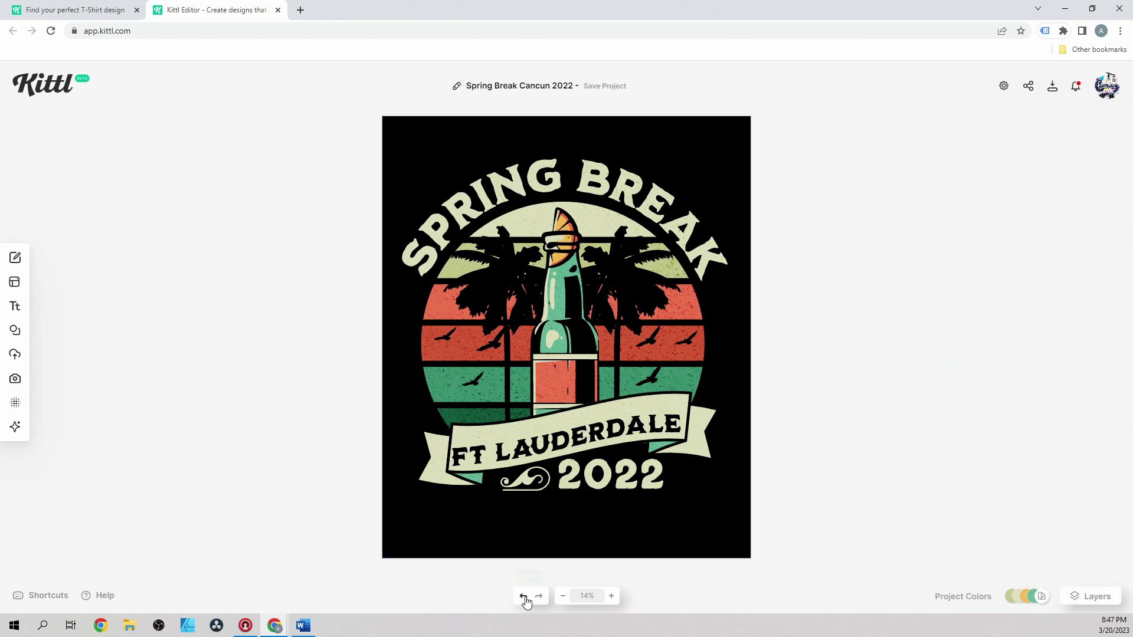
pyautogui.click(523, 597)
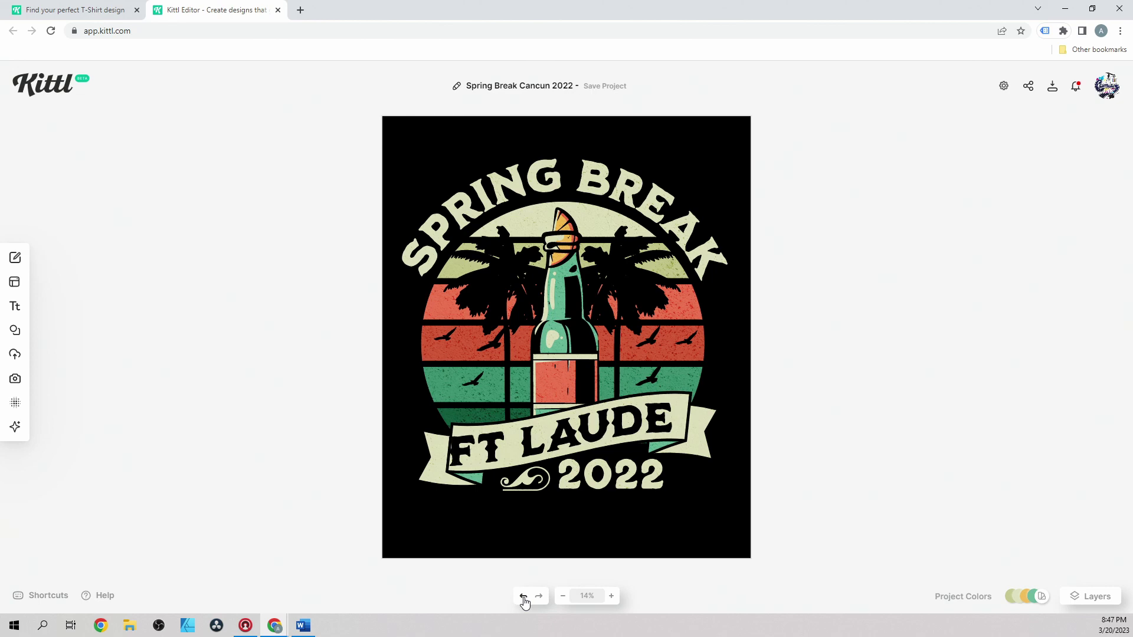
pyautogui.click(522, 597)
pyautogui.click(523, 597)
pyautogui.click(522, 597)
pyautogui.click(523, 597)
pyautogui.click(523, 597)
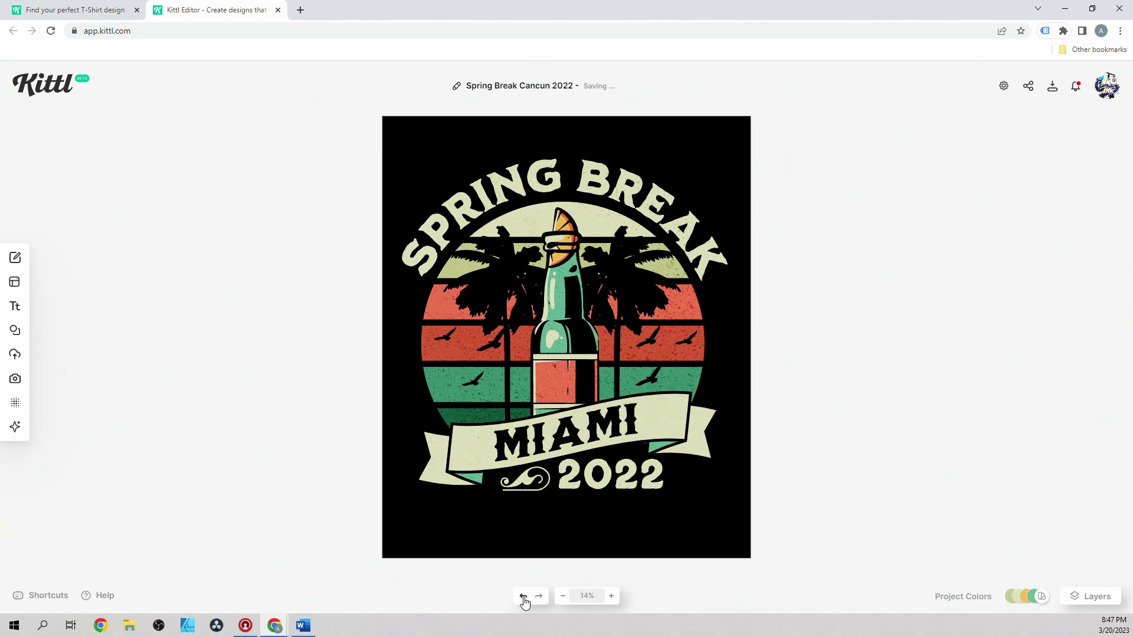
# Step: Try light grey ece5e3 and olive green c6c892 on the sunset's dark red stripe, and undo both colour changes
pyautogui.click(476, 346)
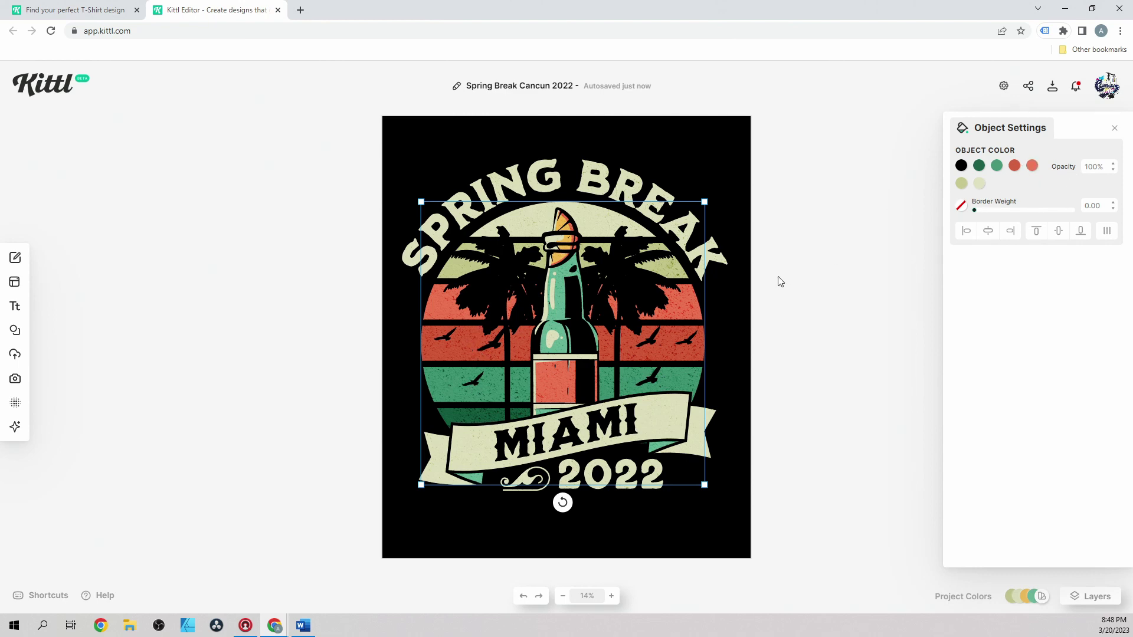
pyautogui.click(1014, 166)
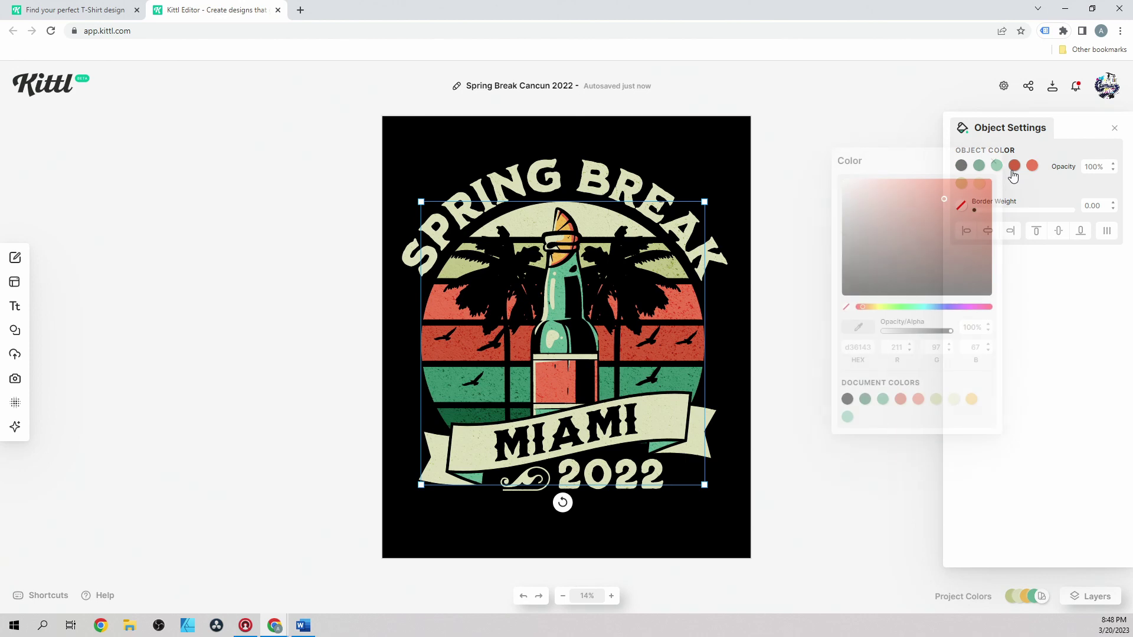
pyautogui.click(849, 189)
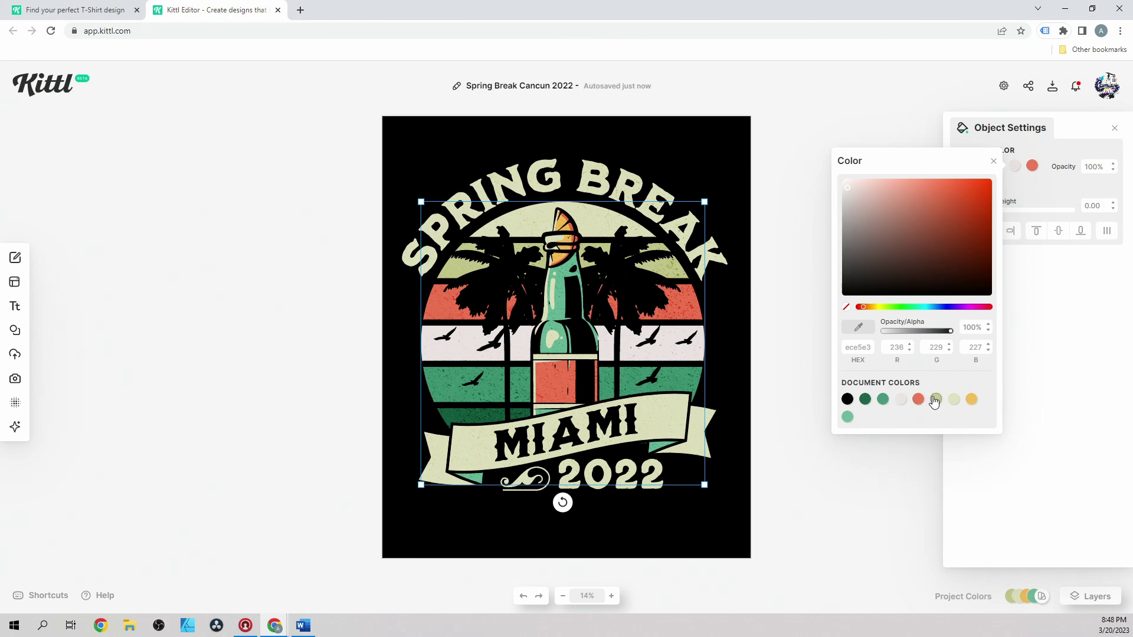
pyautogui.click(937, 399)
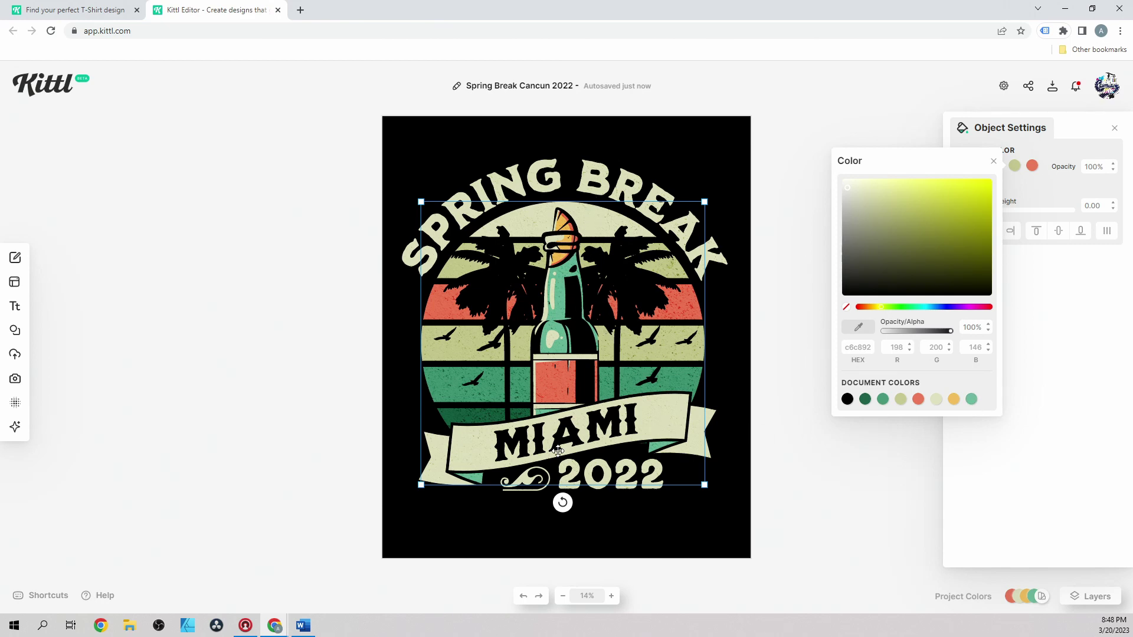
pyautogui.click(523, 603)
pyautogui.click(523, 597)
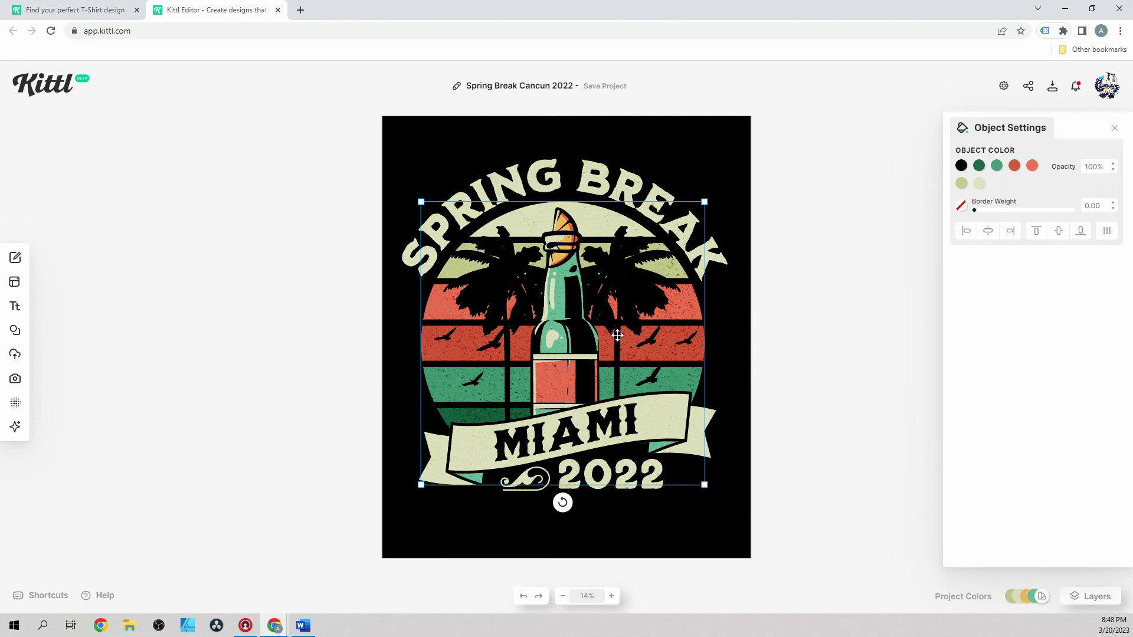
# Step: Change the year text below the banner to 2023
pyautogui.click(650, 481)
pyautogui.doubleClick(651, 480)
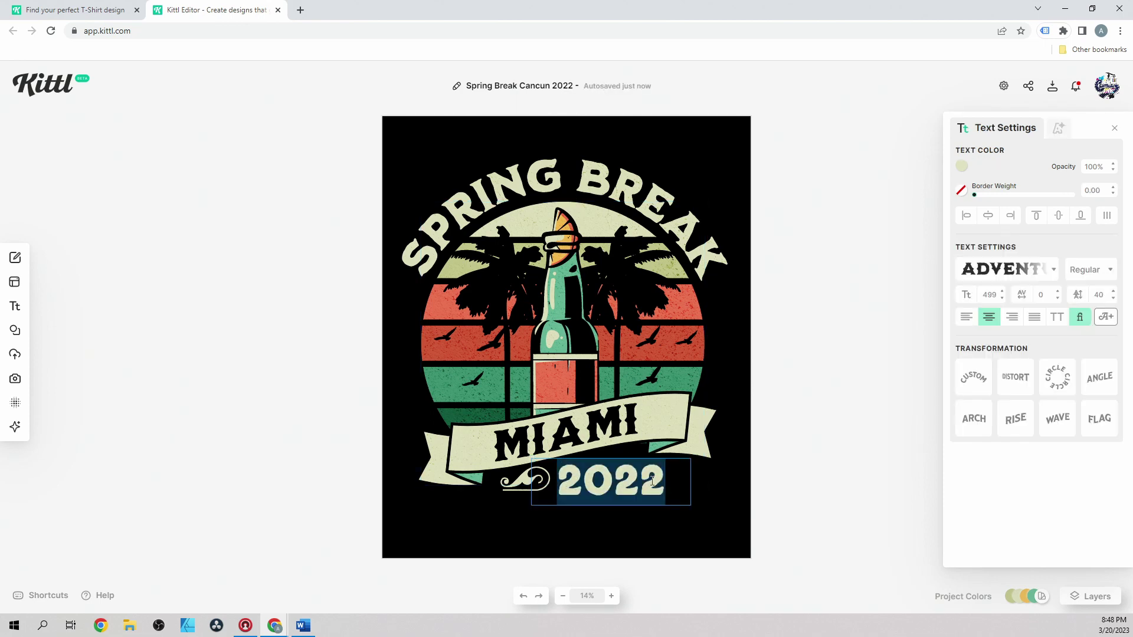
pyautogui.click(660, 477)
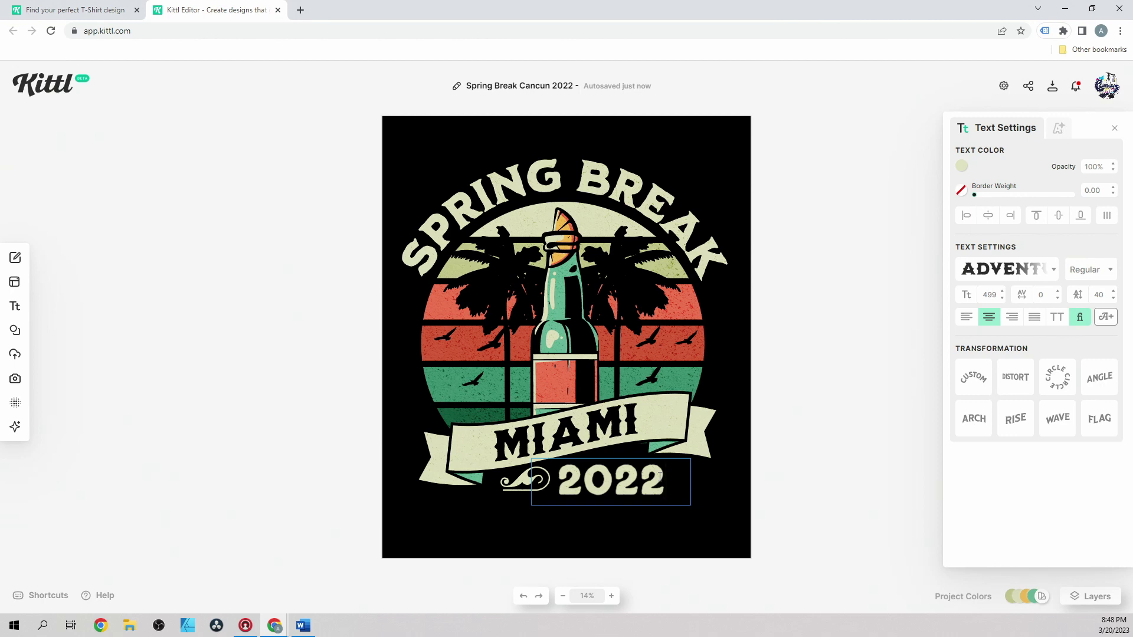
pyautogui.press('BackSpace')
pyautogui.write('3')
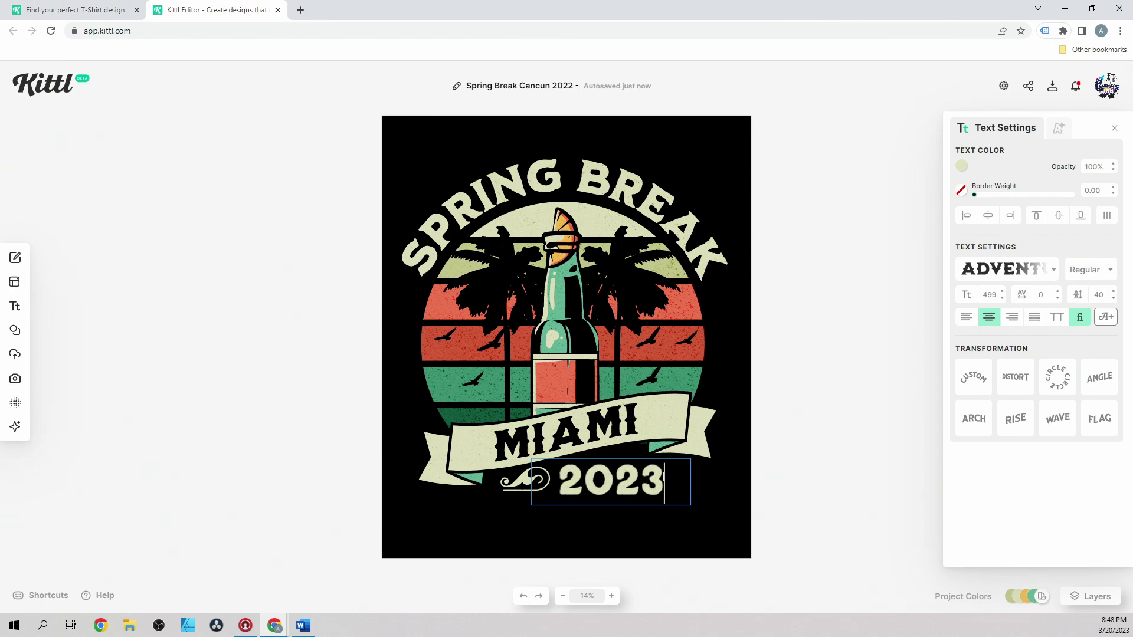
# Step: Finish editing the year text, show the design's layers, and select the wave ornament and both Bird groups one after another
pyautogui.press('Escape')
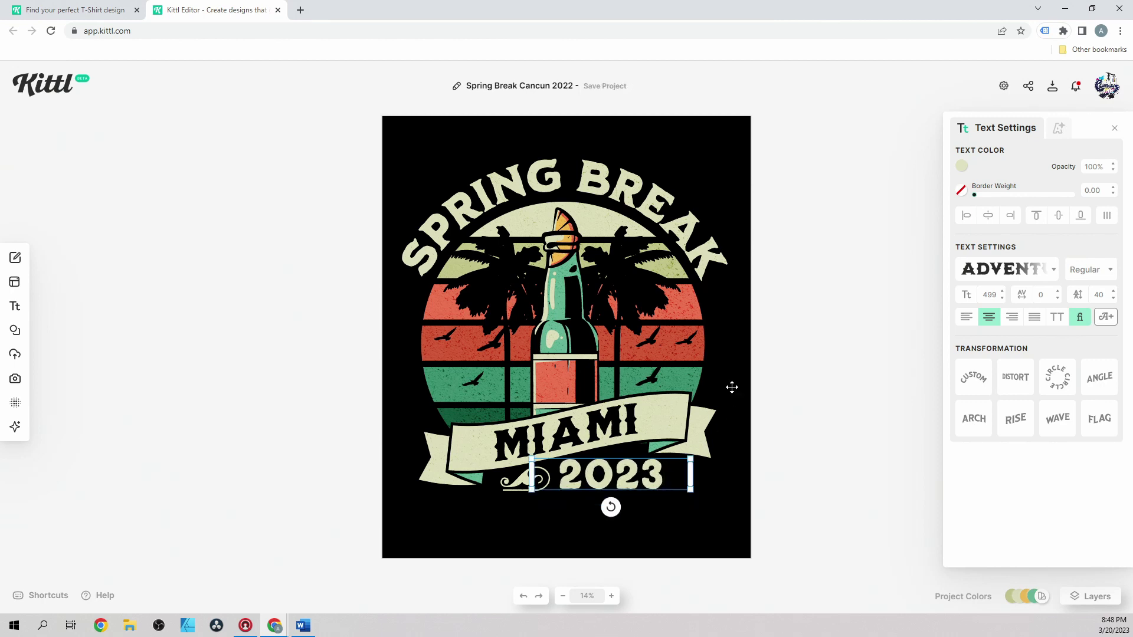
pyautogui.click(525, 538)
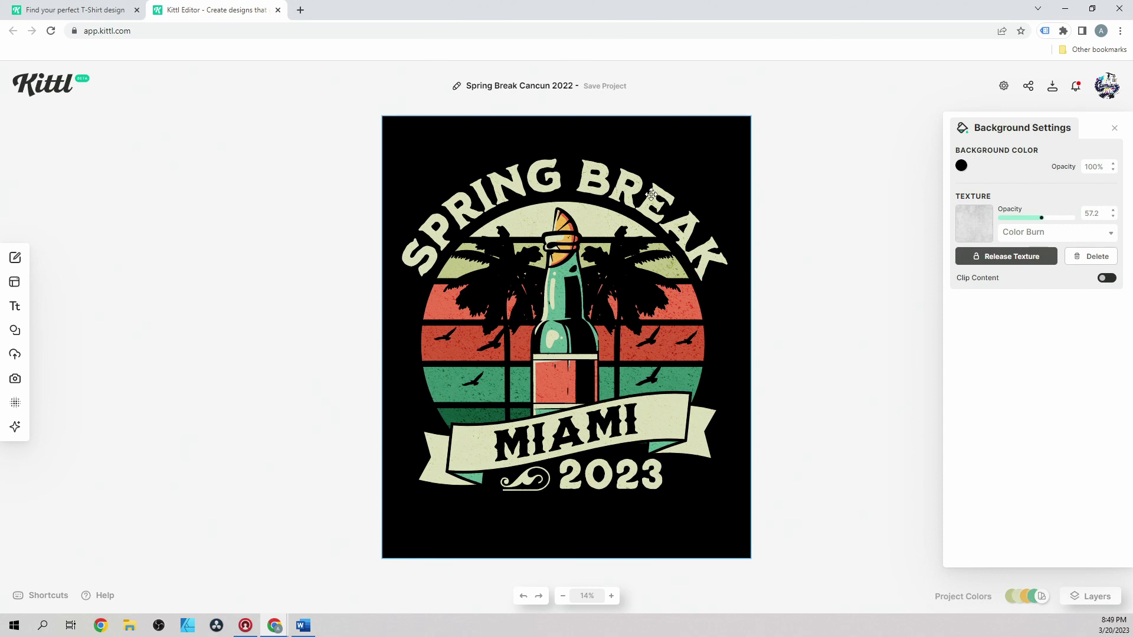
pyautogui.click(1105, 597)
pyautogui.click(1004, 475)
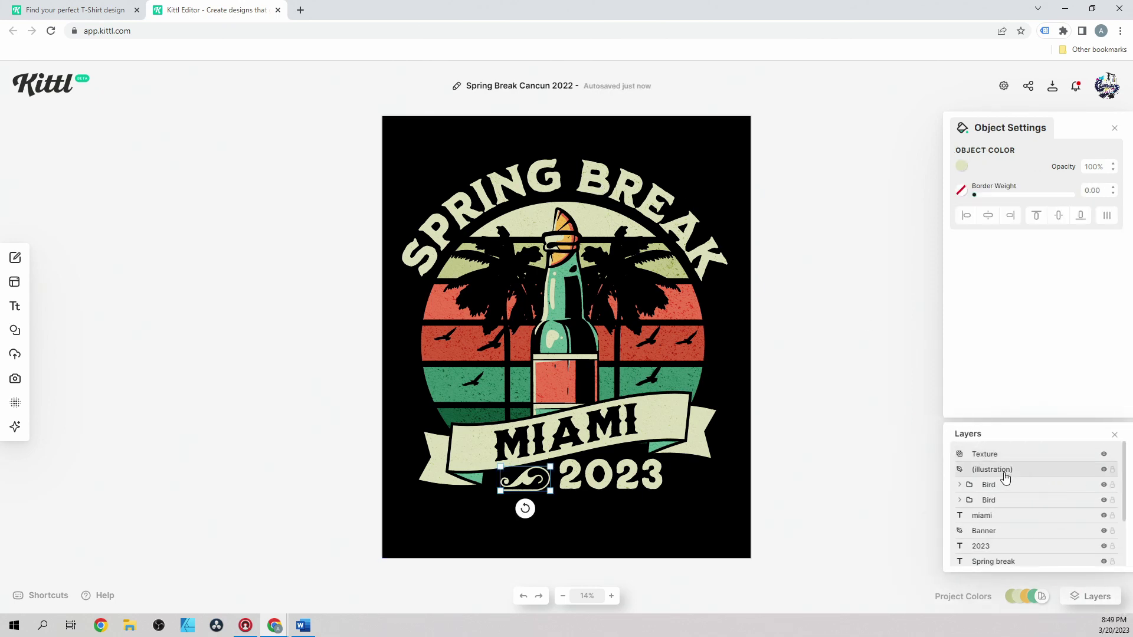
pyautogui.click(1003, 460)
pyautogui.click(991, 485)
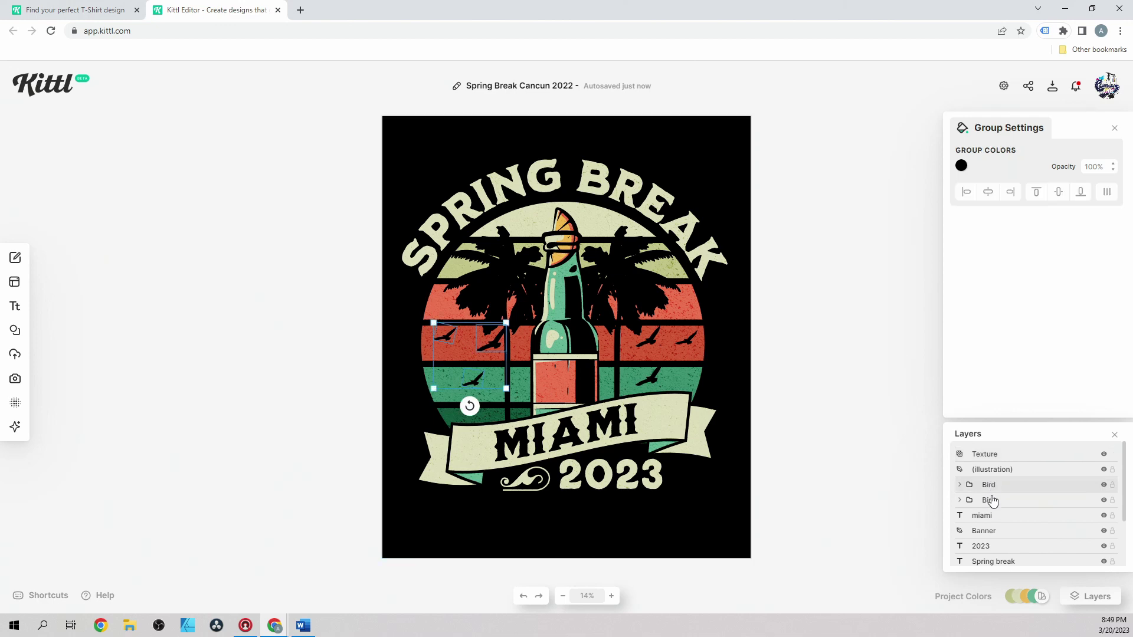
pyautogui.click(991, 500)
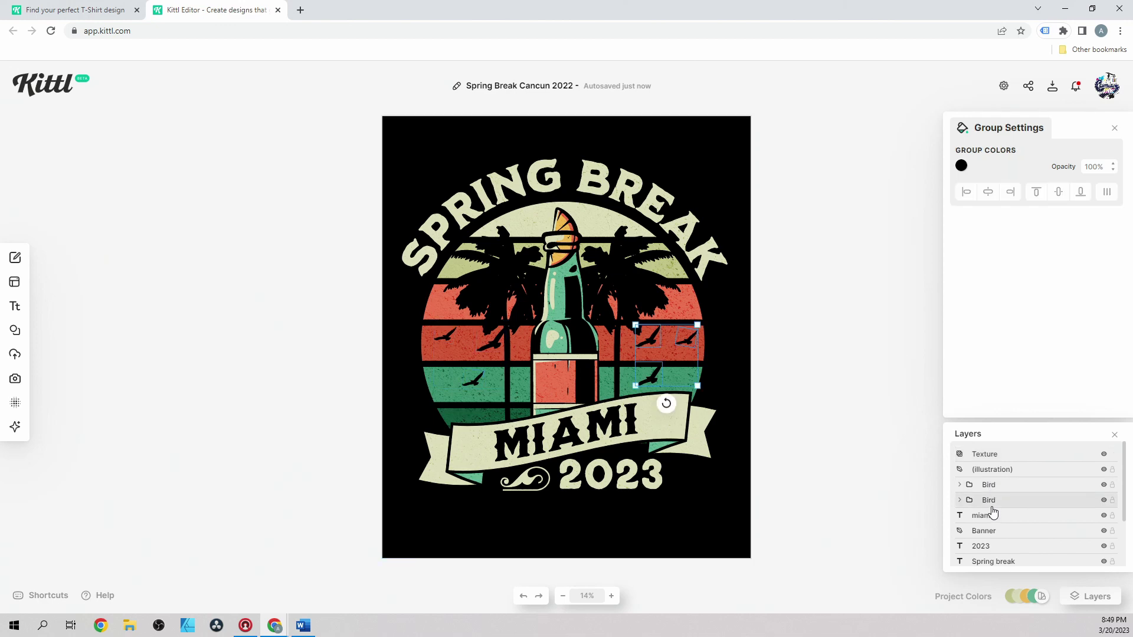
# Step: Hide the second Bird group and show it again, and select the Spring break text layer
pyautogui.click(1103, 501)
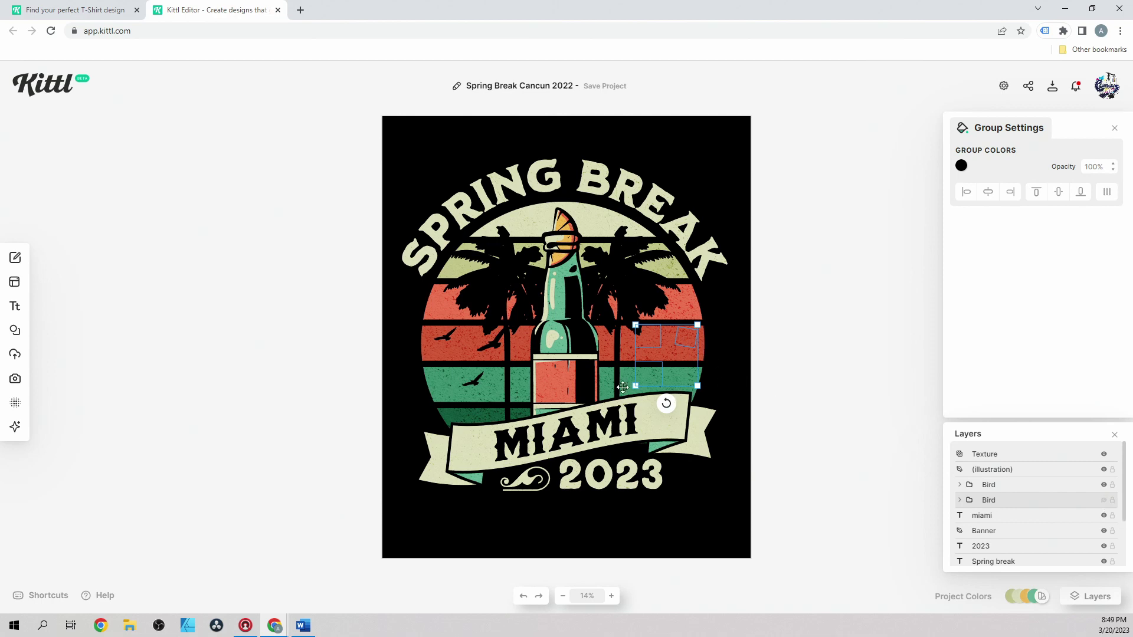
pyautogui.click(1104, 501)
pyautogui.scroll(-1, 1034, 518)
pyautogui.scroll(-2, 1035, 518)
pyautogui.click(1011, 498)
pyautogui.scroll(3, 1011, 499)
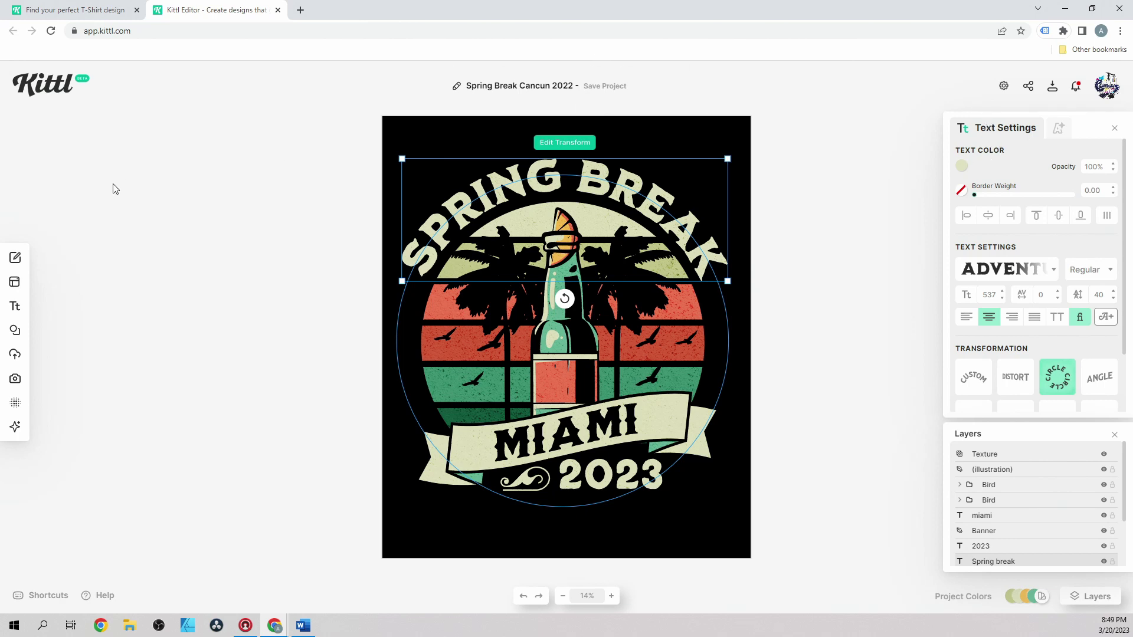
# Step: Browse the saved designs in My Projects and return to the start of the list
pyautogui.moveTo(15, 260)
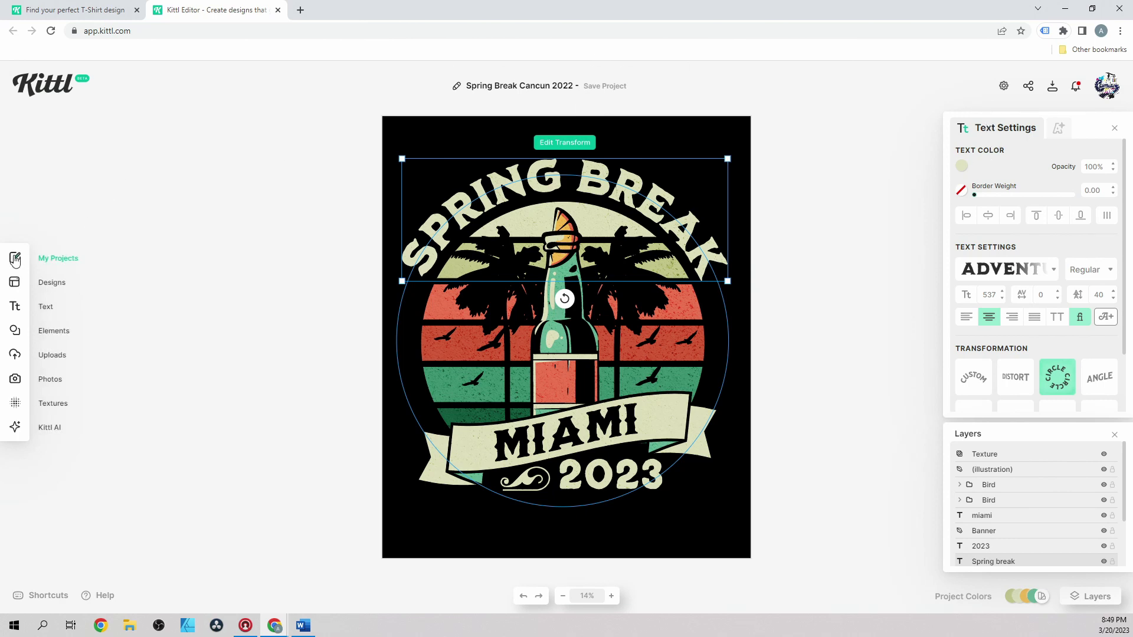
pyautogui.click(65, 260)
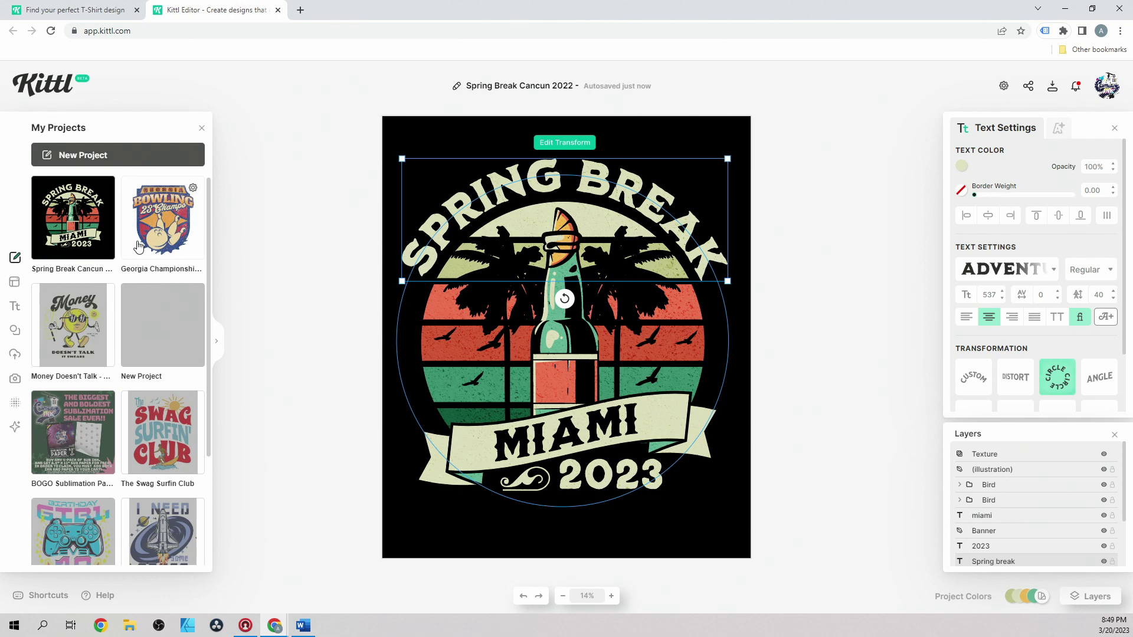
pyautogui.scroll(-3, 138, 246)
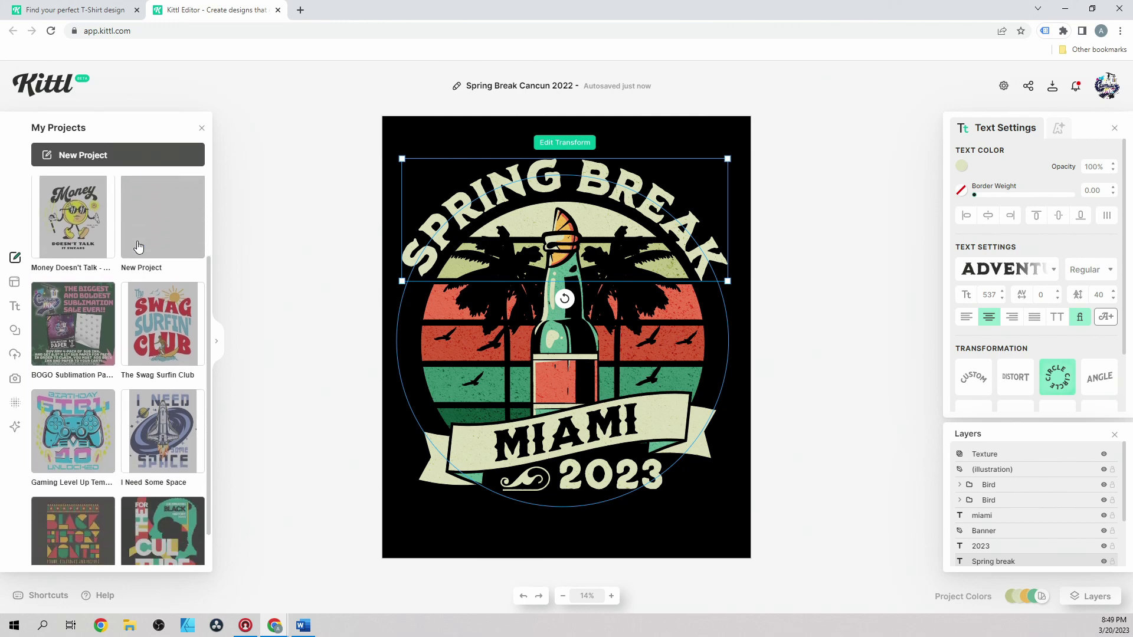
pyautogui.scroll(-6, 138, 246)
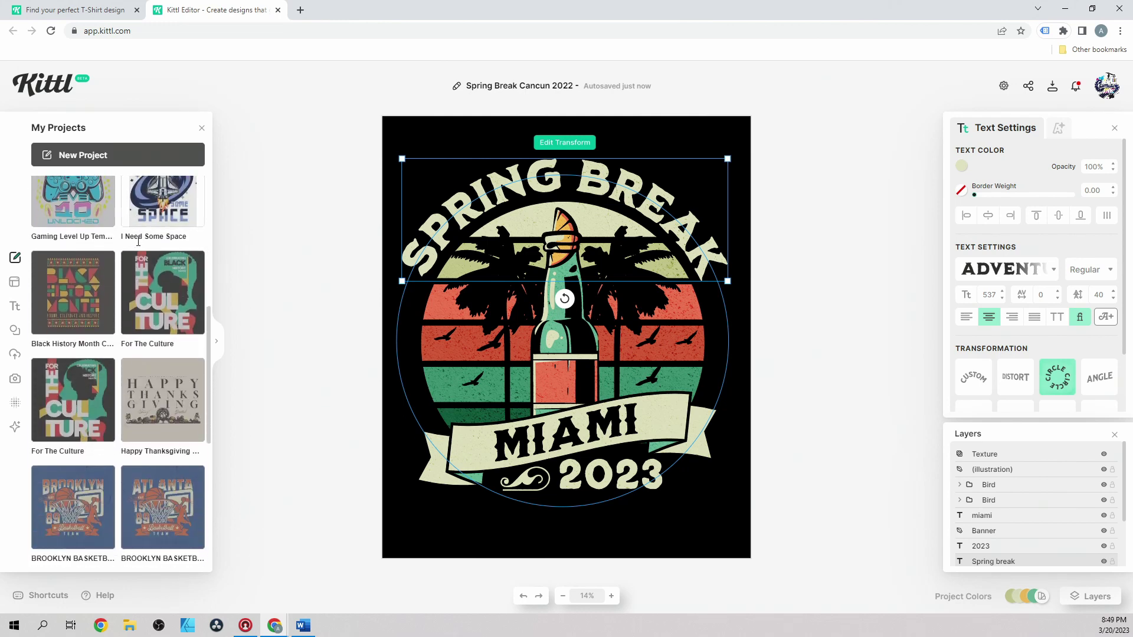
pyautogui.scroll(10, 138, 246)
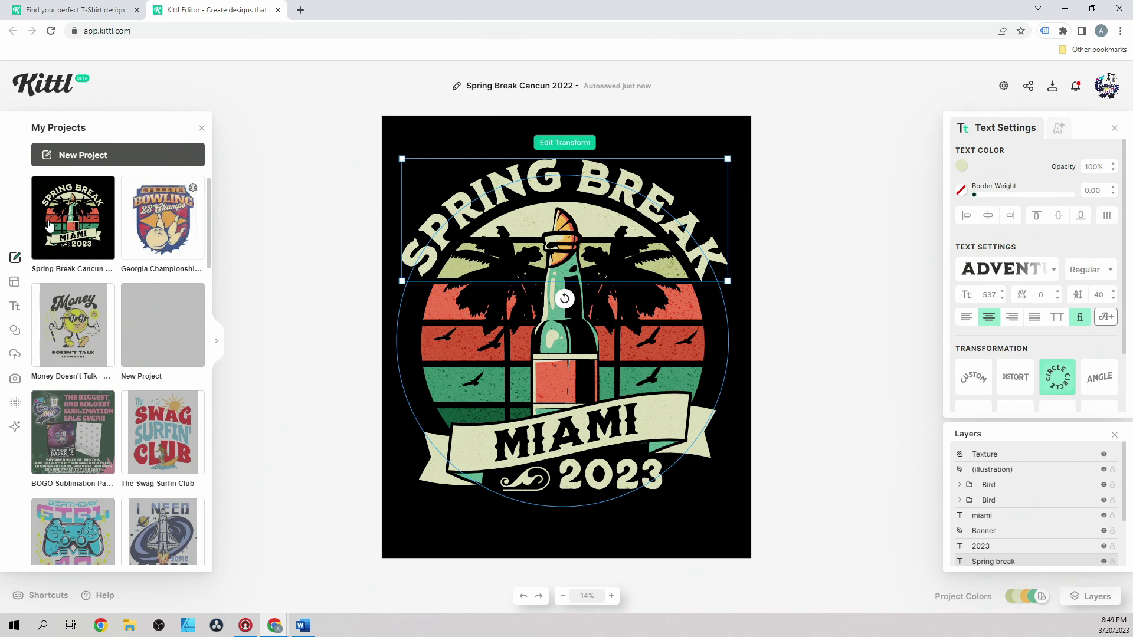
# Step: Look through the T-shirt design template categories
pyautogui.click(14, 287)
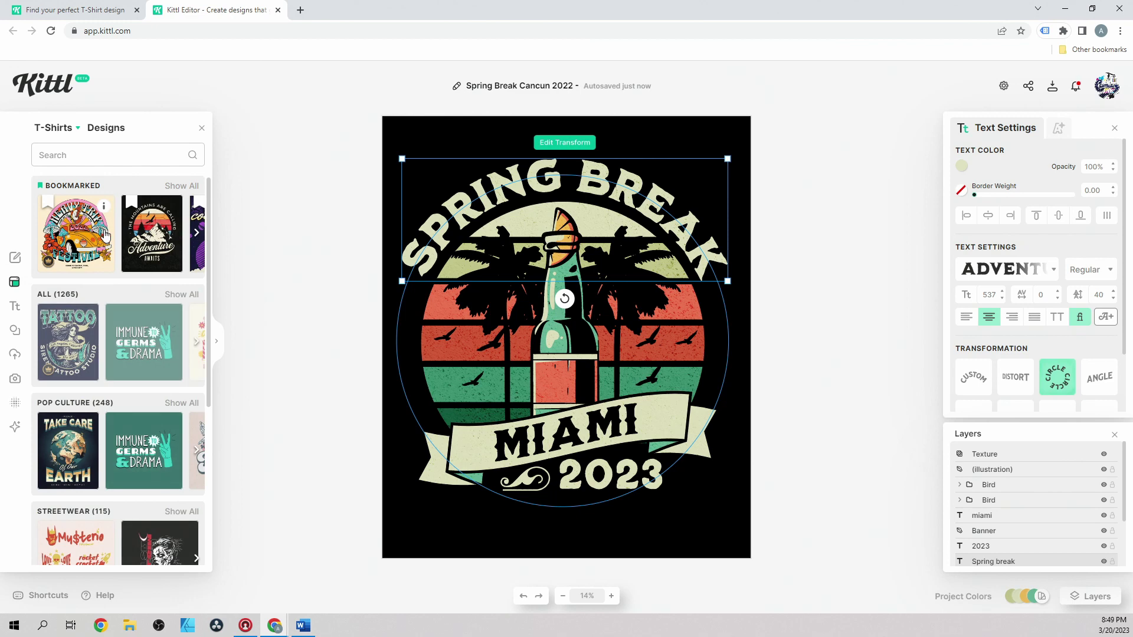
pyautogui.scroll(-1, 123, 345)
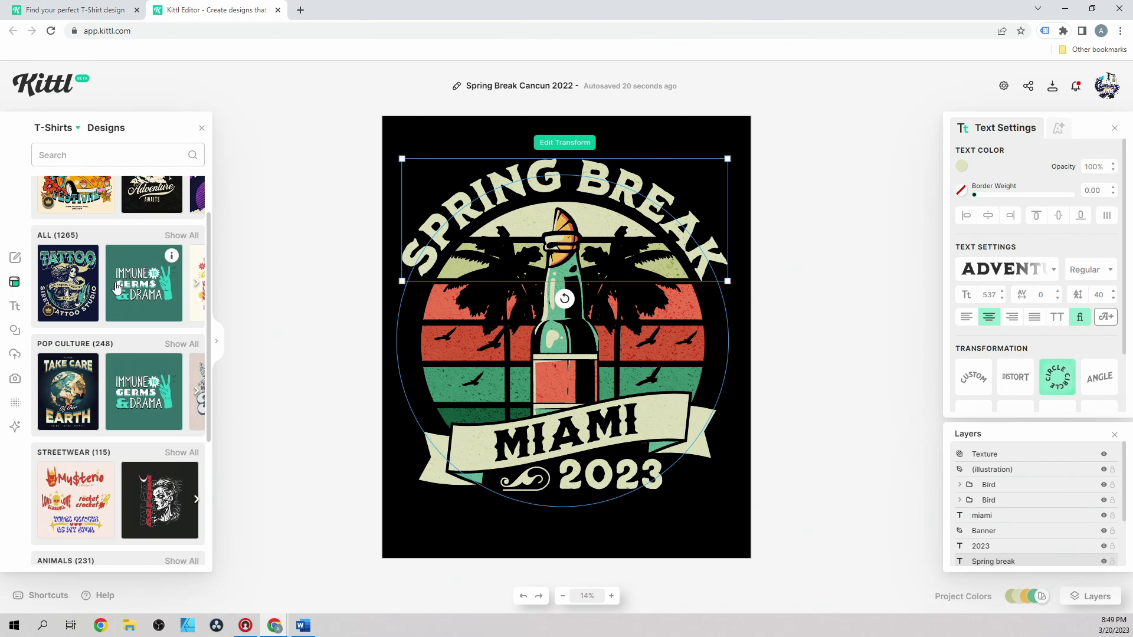
pyautogui.scroll(1, 118, 277)
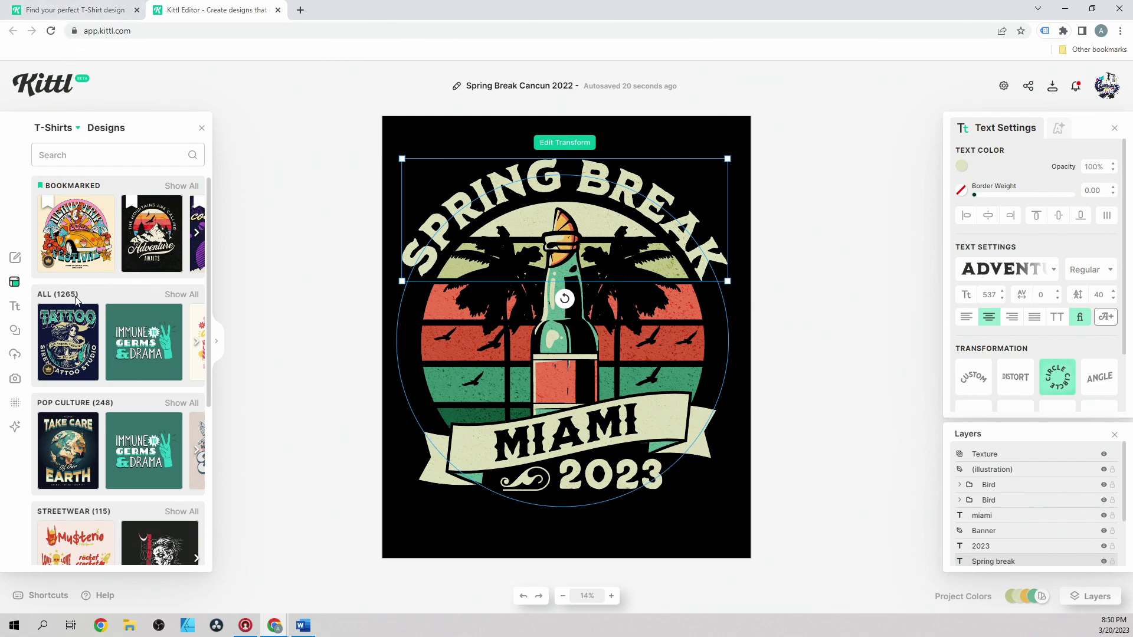
# Step: Review the available text styles, elements, uploads, photos, textures and the Kittl AI image generator
pyautogui.click(17, 309)
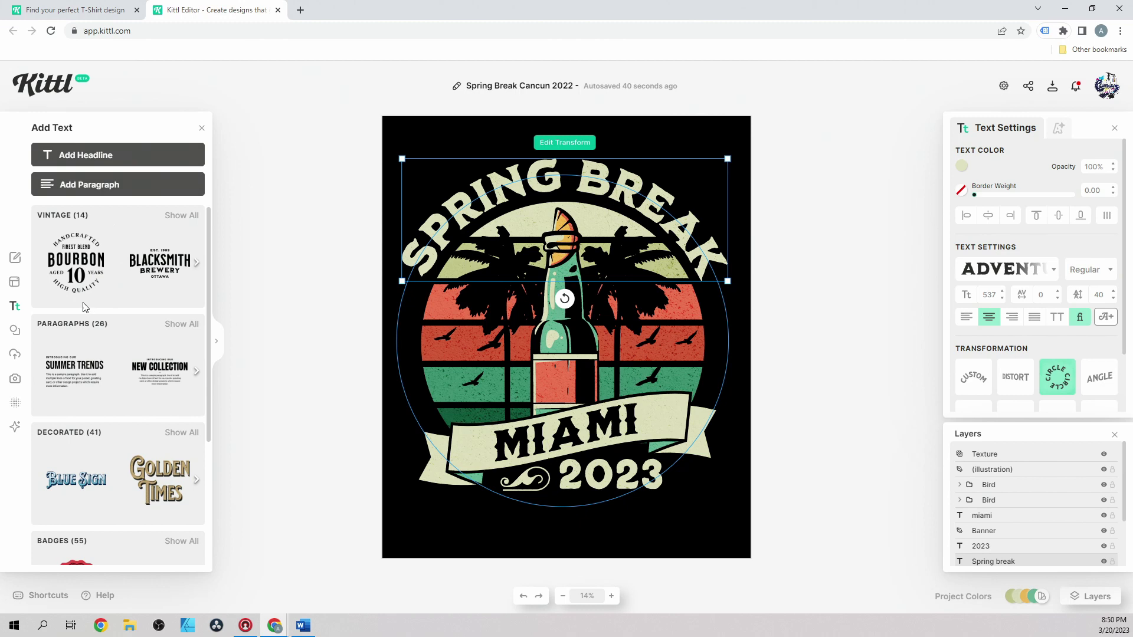
pyautogui.click(15, 332)
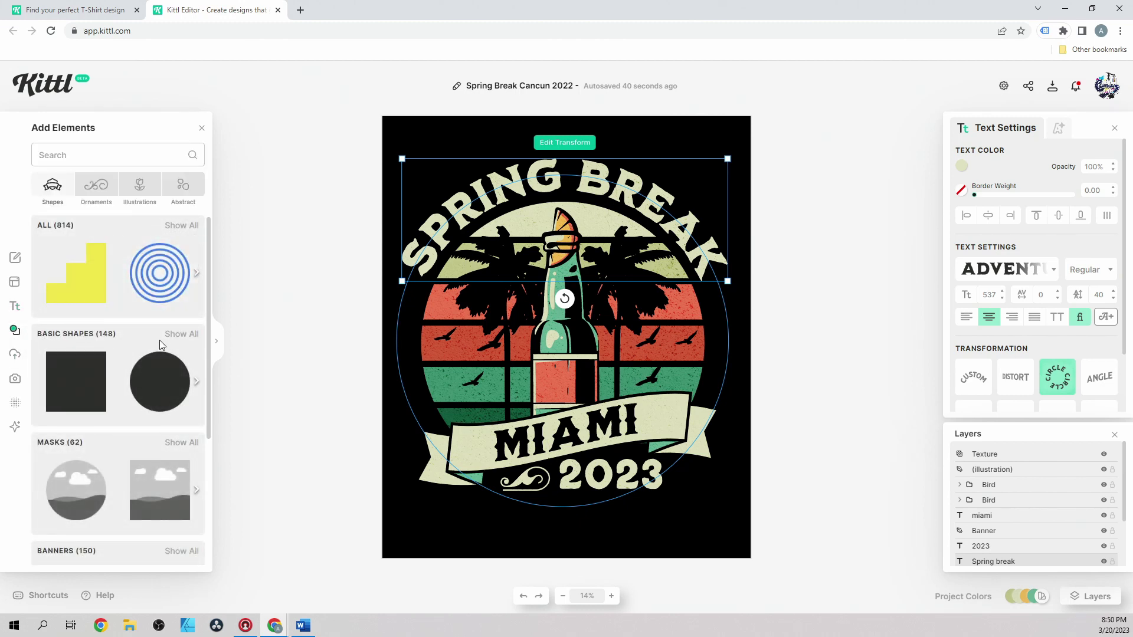
pyautogui.click(15, 356)
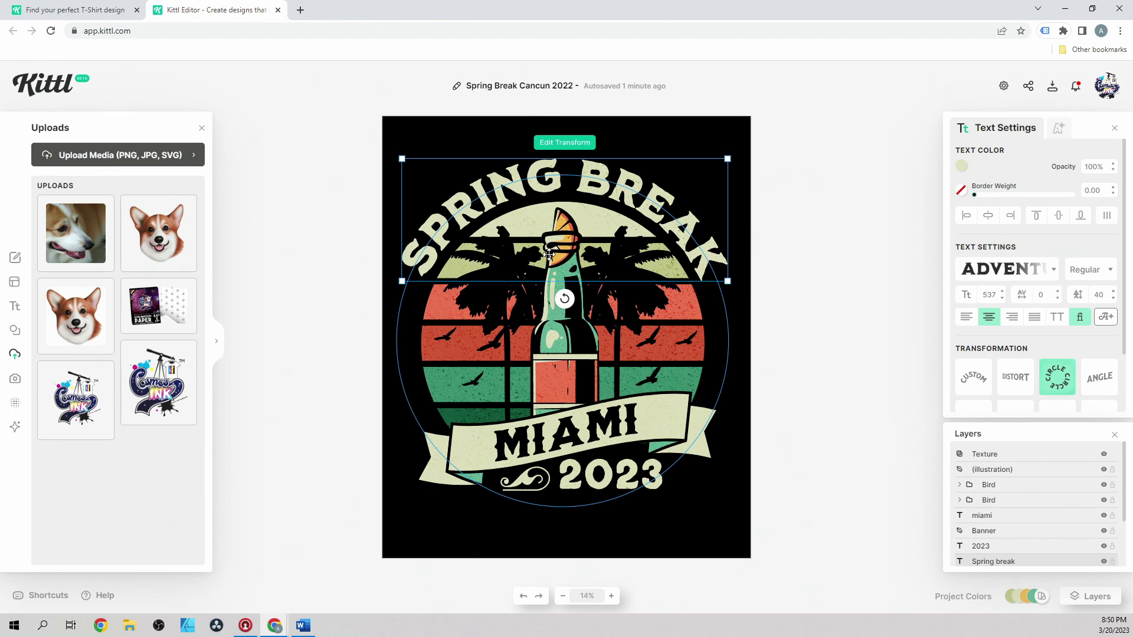
pyautogui.click(15, 379)
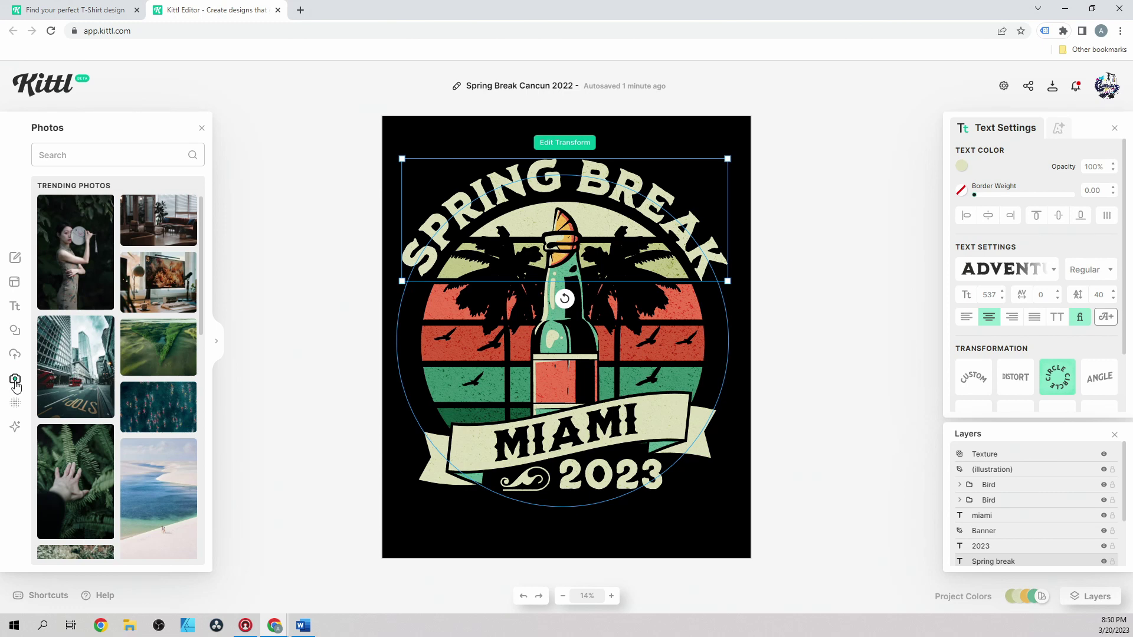
pyautogui.moveTo(114, 238)
pyautogui.click(15, 404)
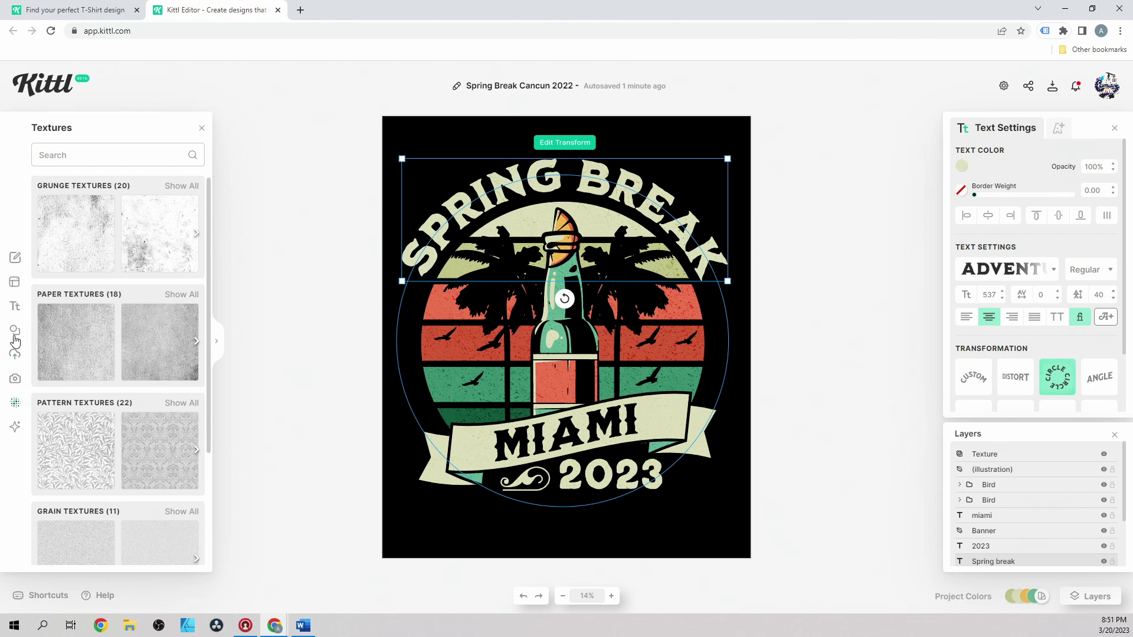
pyautogui.click(16, 434)
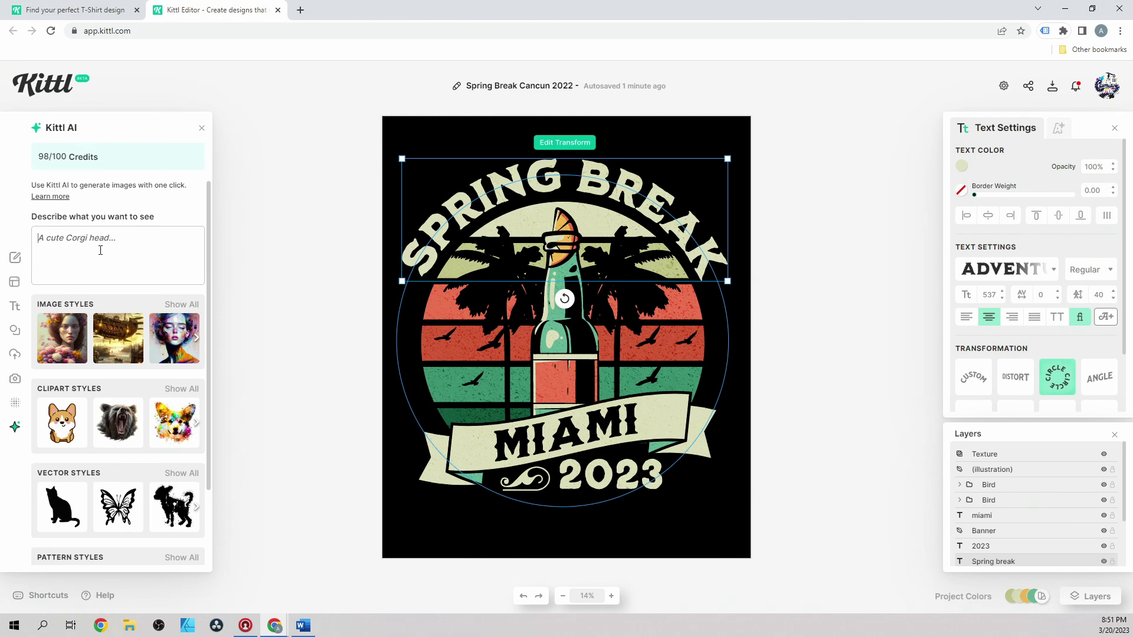
# Step: View My Projects expanded to full width, collapse it again and close it
pyautogui.click(14, 258)
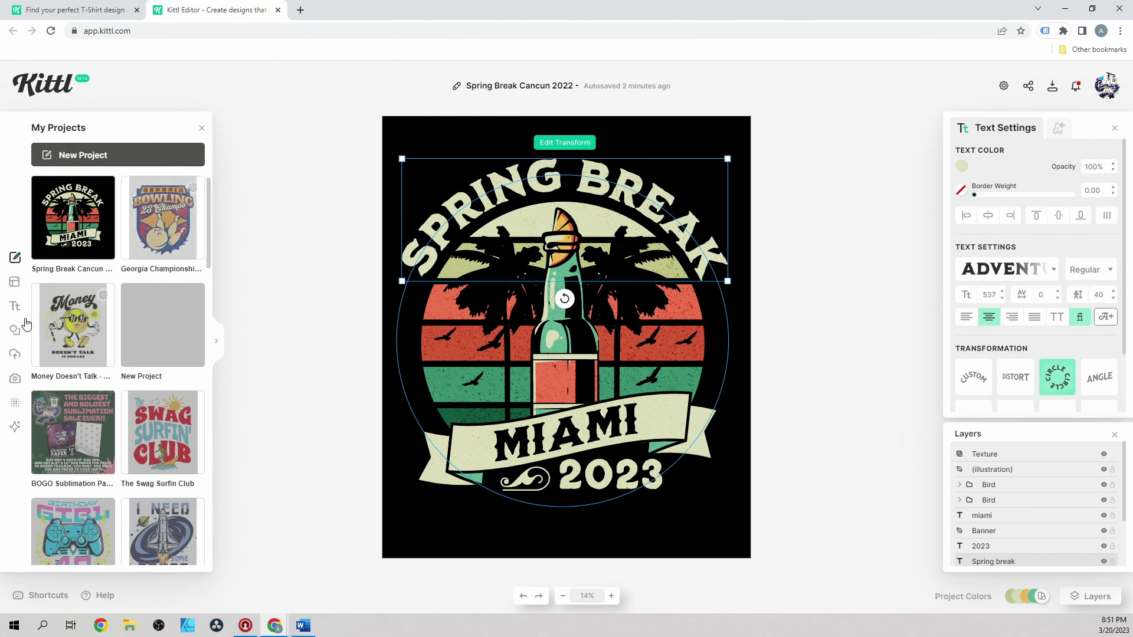
pyautogui.click(215, 356)
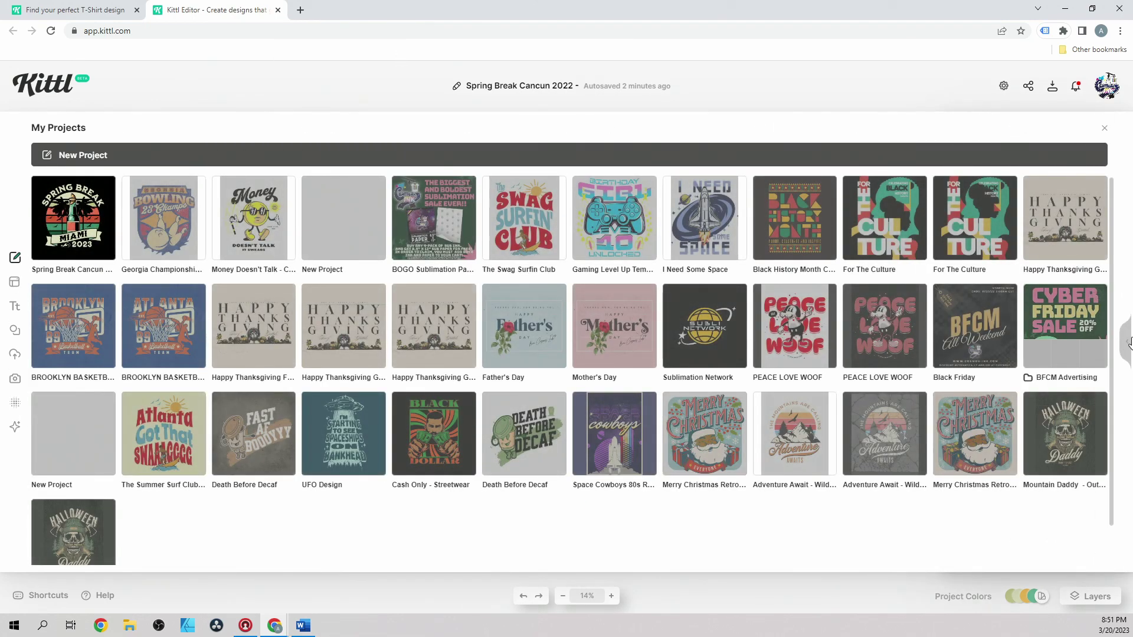
pyautogui.click(1129, 342)
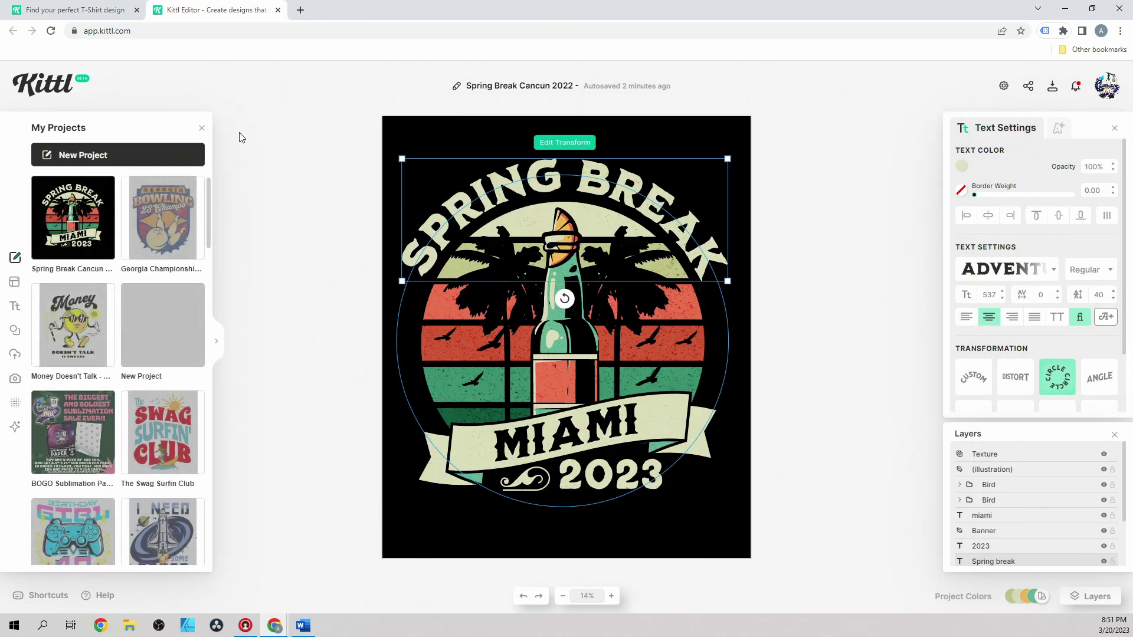
pyautogui.click(202, 128)
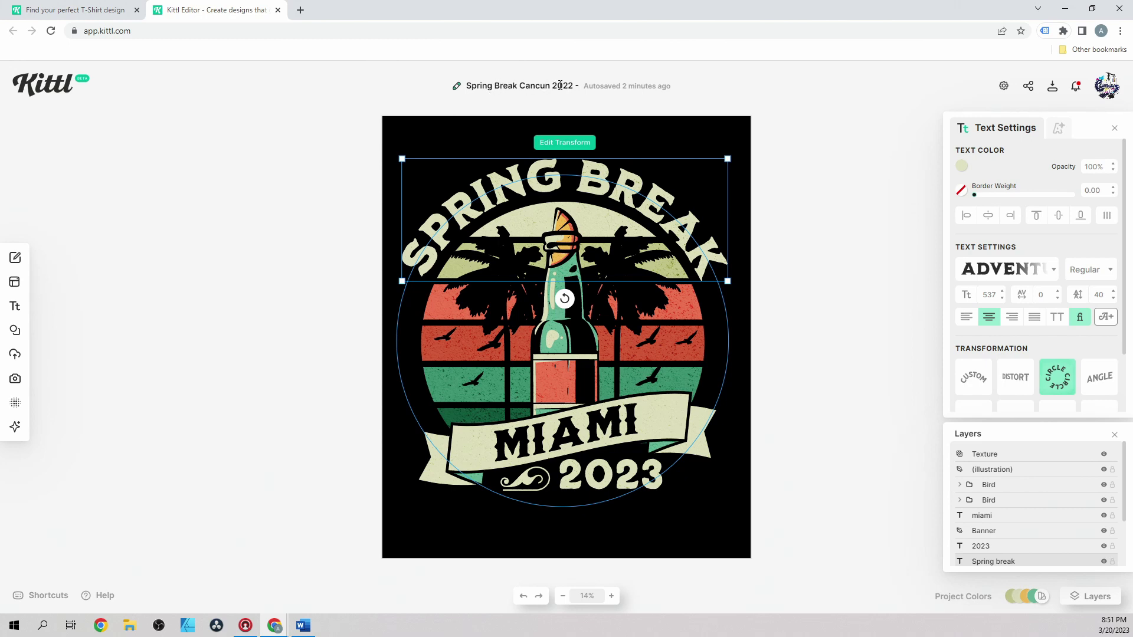
# Step: Rename the project to Spring Break Miami 2023 and save it
pyautogui.moveTo(562, 85); pyautogui.dragTo(529, 90)
pyautogui.moveTo(518, 93); pyautogui.dragTo(519, 90)
pyautogui.write('Miami')
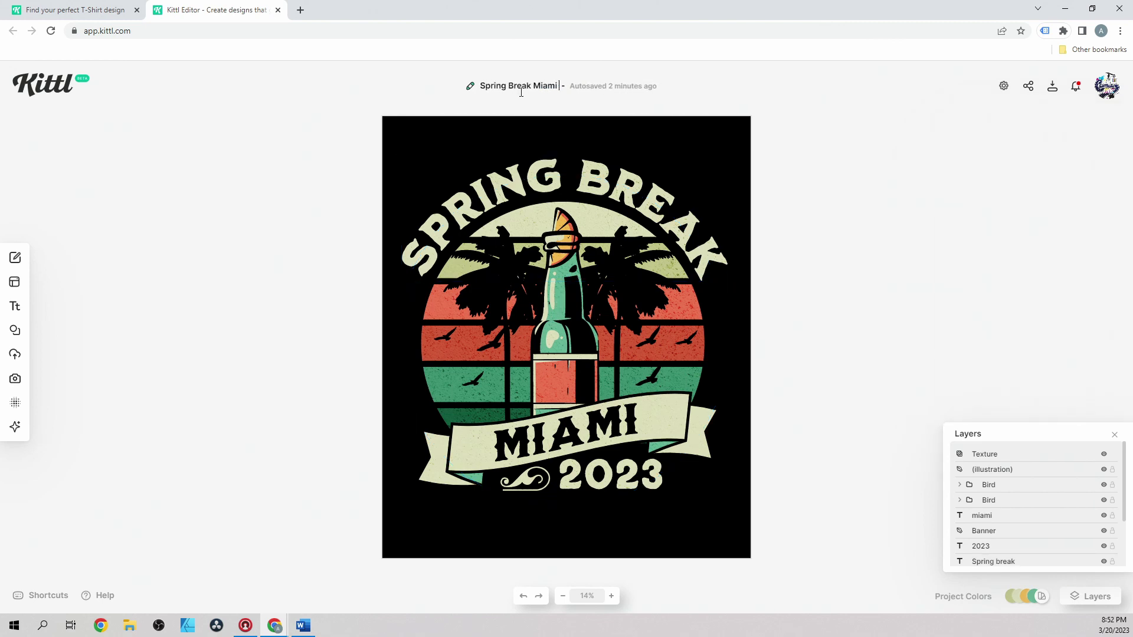
pyautogui.write(' 2023')
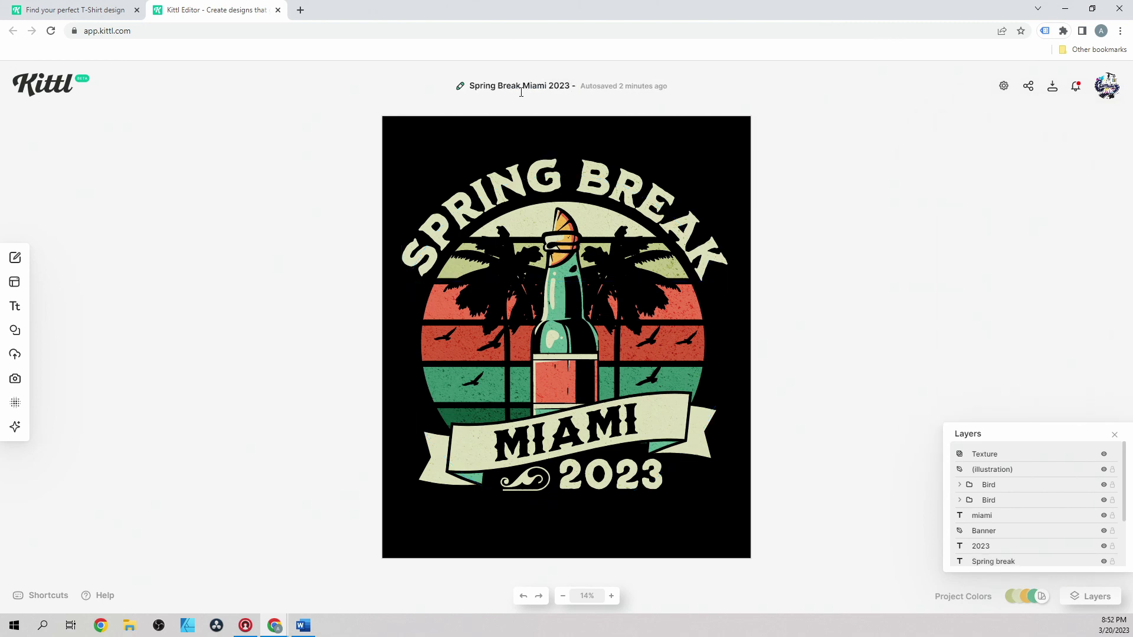
pyautogui.press('Return')
pyautogui.click(612, 86)
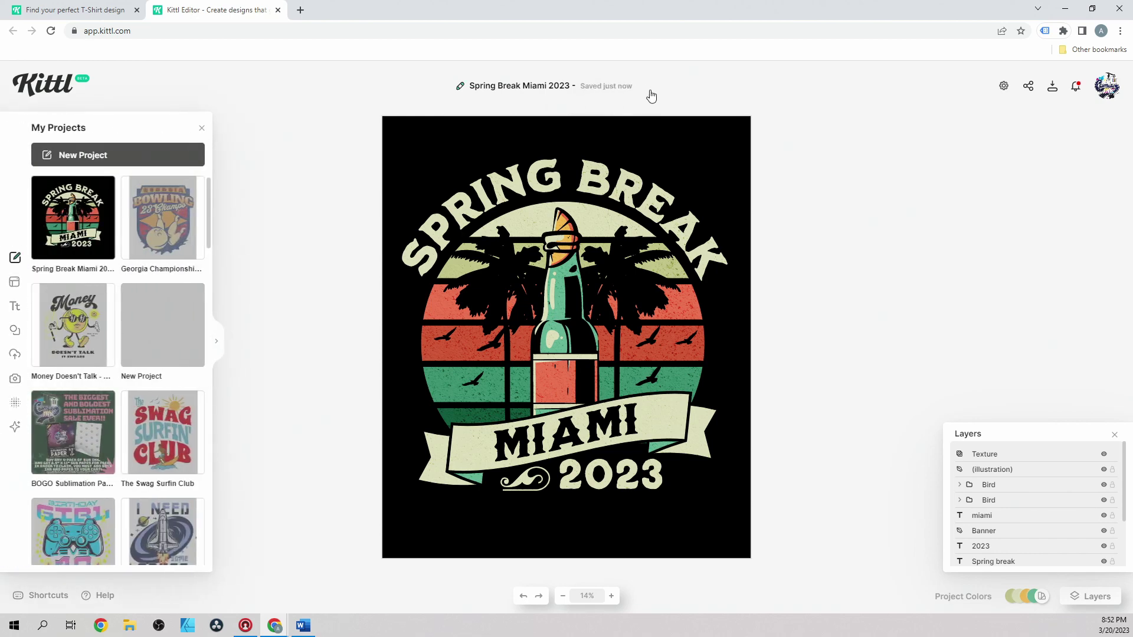
pyautogui.click(202, 128)
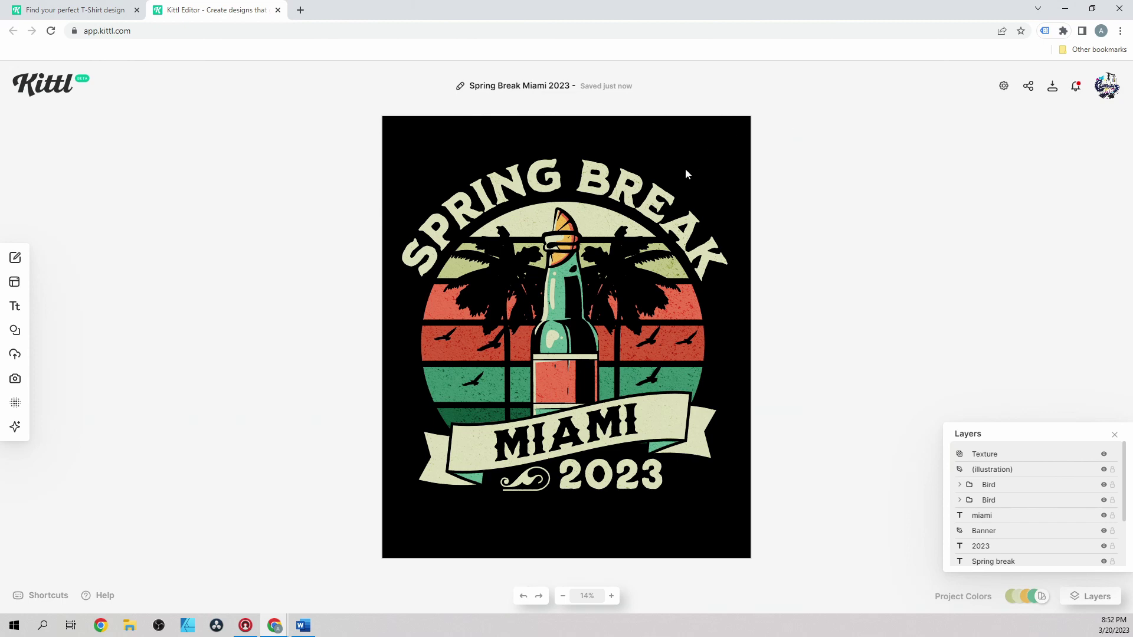
# Step: Hide the black Background layer of the design
pyautogui.click(664, 156)
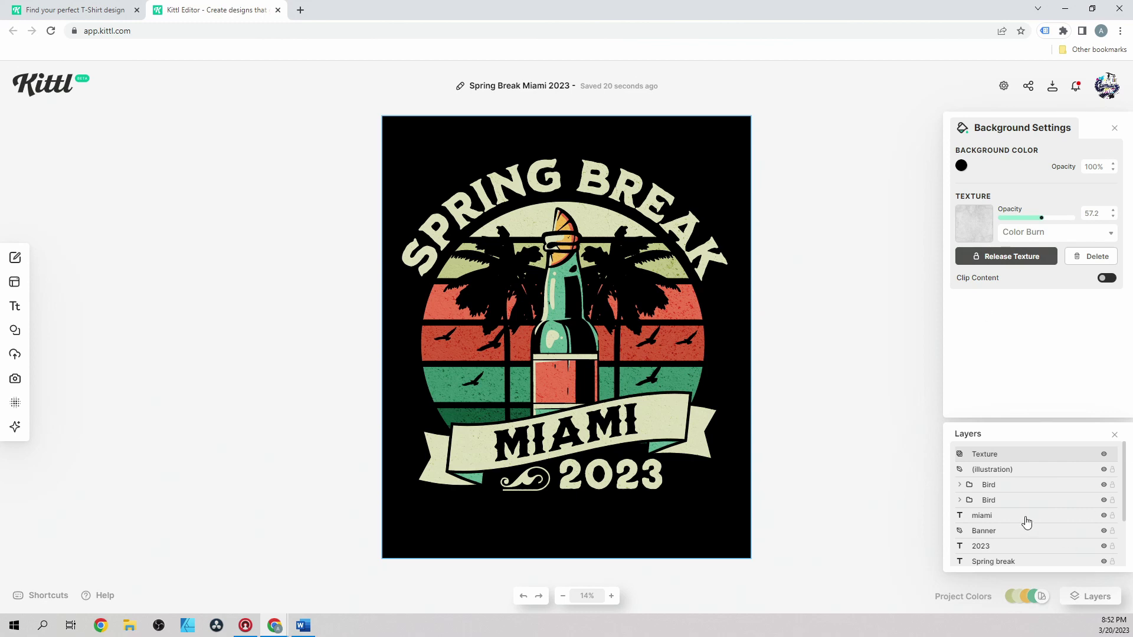
pyautogui.scroll(-2, 1024, 518)
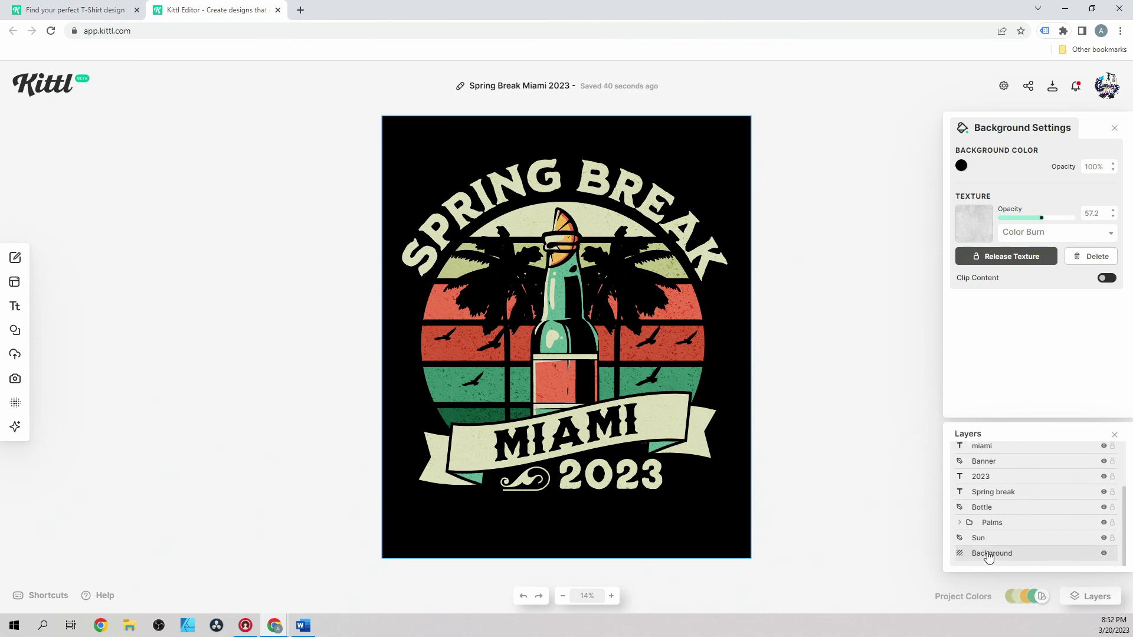
pyautogui.click(1087, 598)
pyautogui.click(1085, 596)
pyautogui.scroll(-2, 1006, 559)
pyautogui.click(1104, 553)
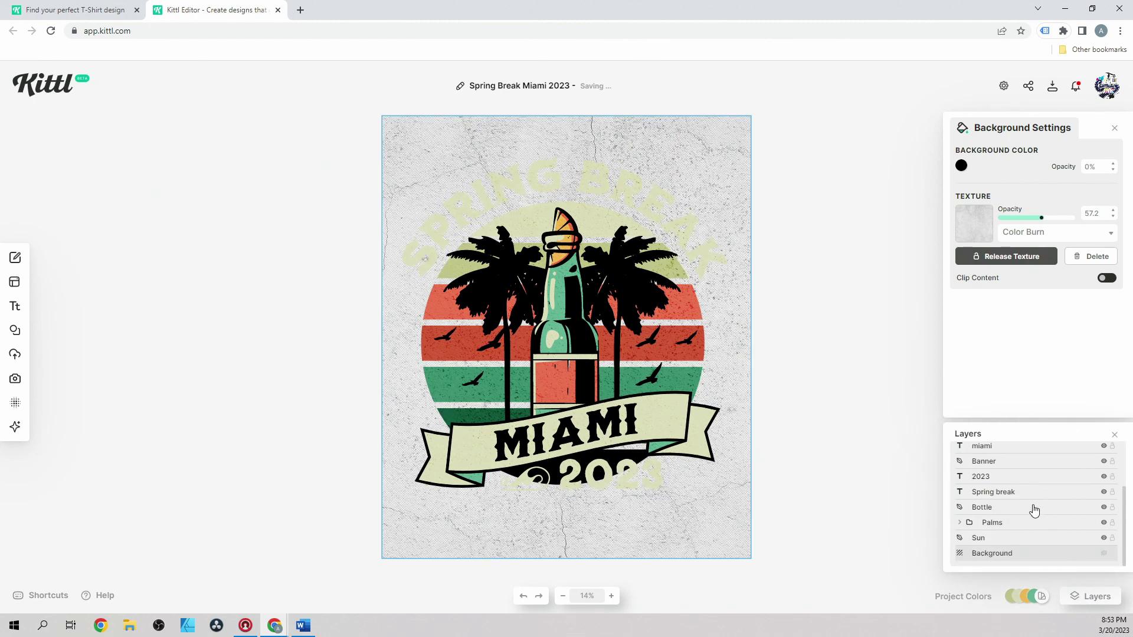
# Step: Hide the Texture layer and delete the texture from the background
pyautogui.scroll(2, 1032, 507)
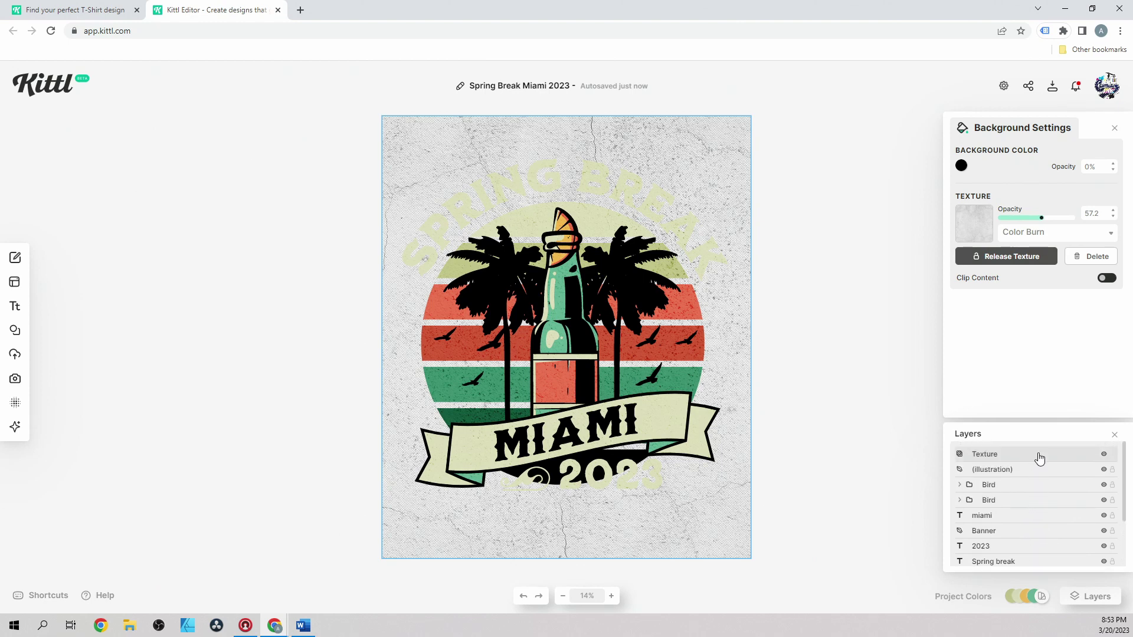
pyautogui.click(1103, 455)
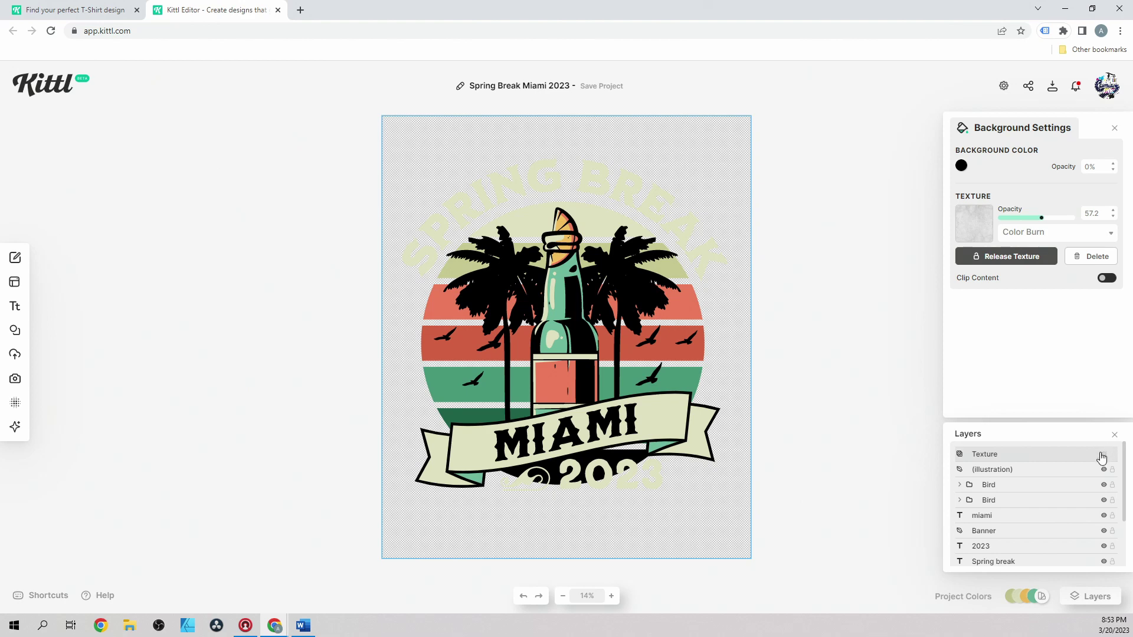
pyautogui.click(1091, 260)
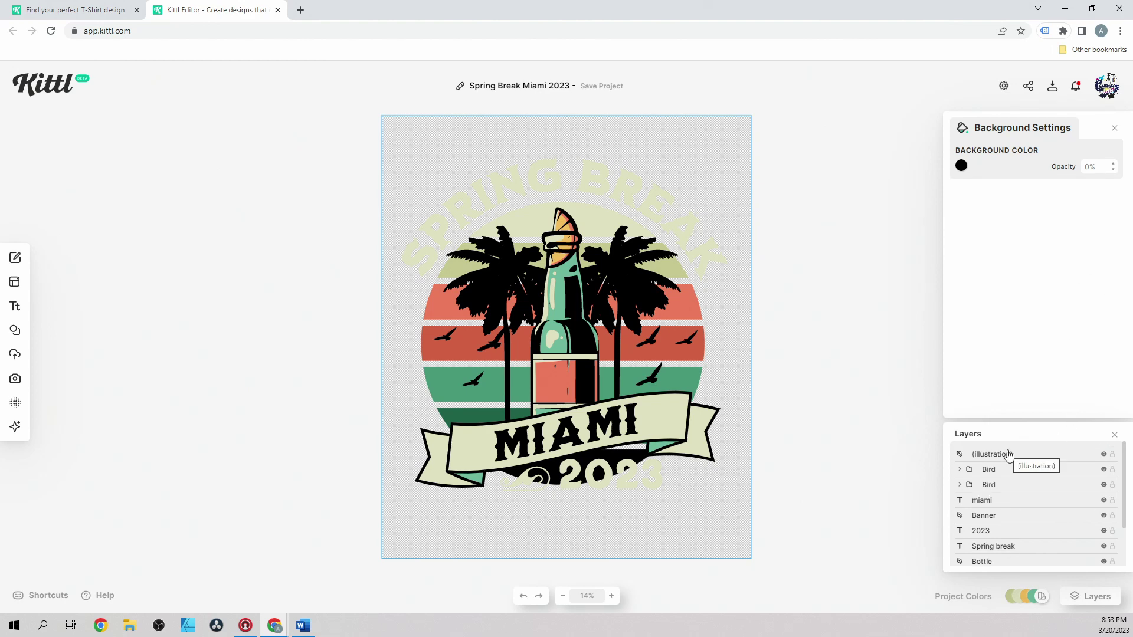
# Step: Show the Background layer again and set its background color to none
pyautogui.click(646, 477)
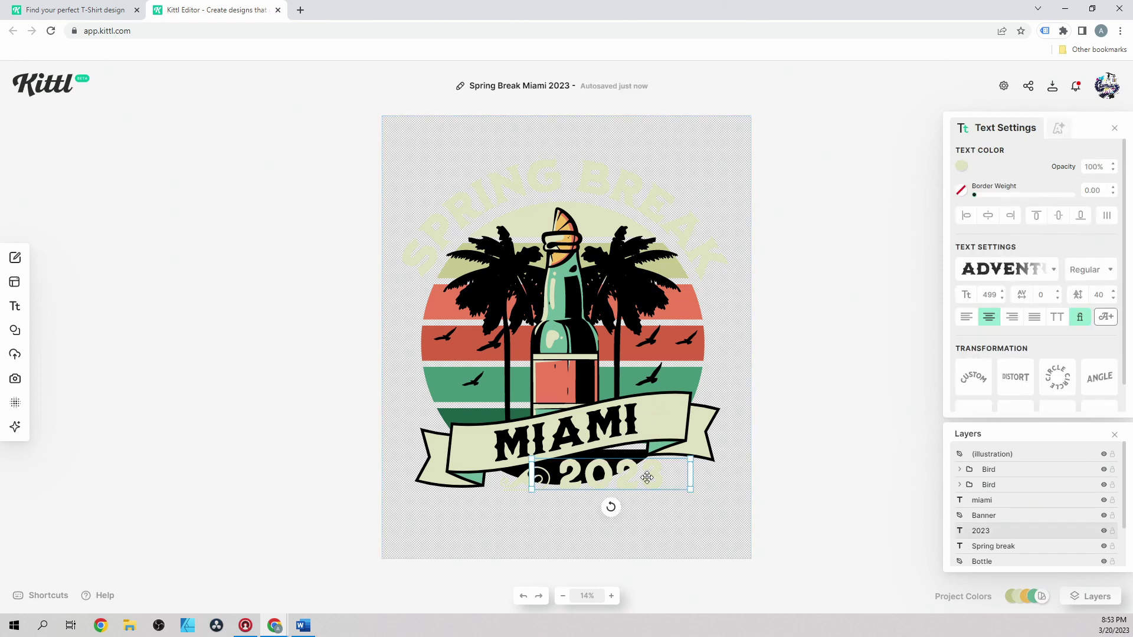
pyautogui.click(673, 514)
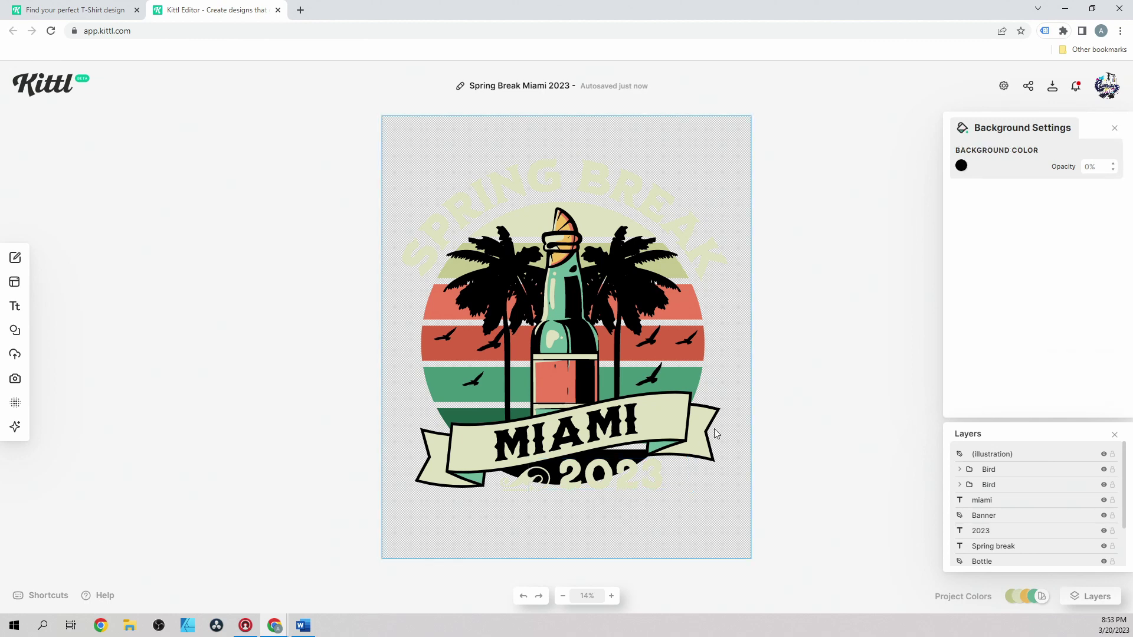
pyautogui.scroll(-2, 1029, 555)
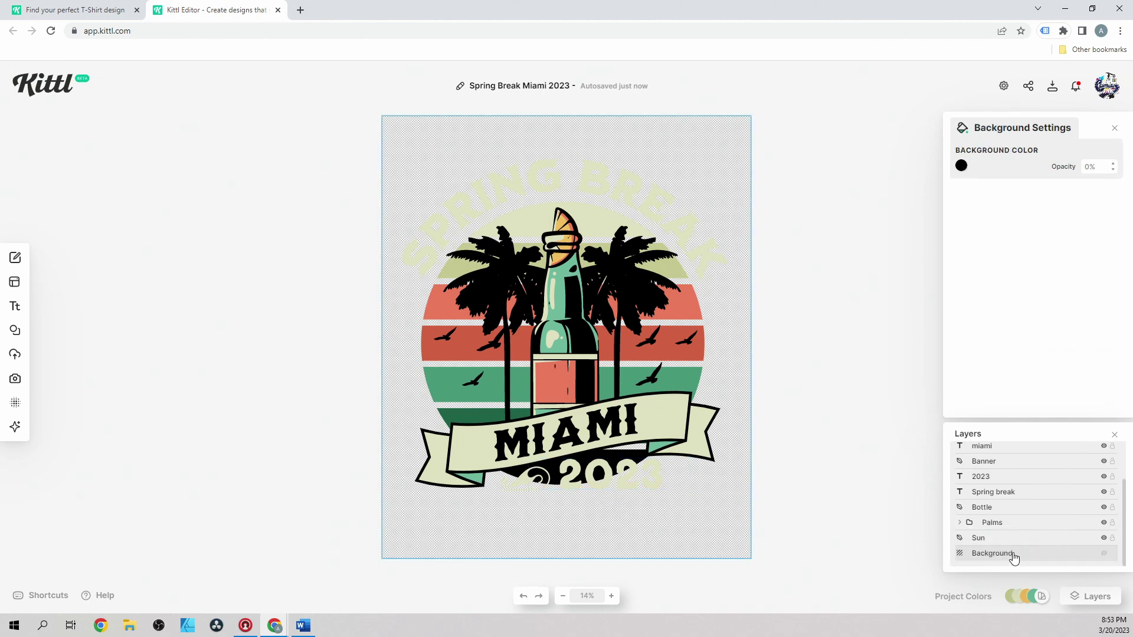
pyautogui.click(1103, 553)
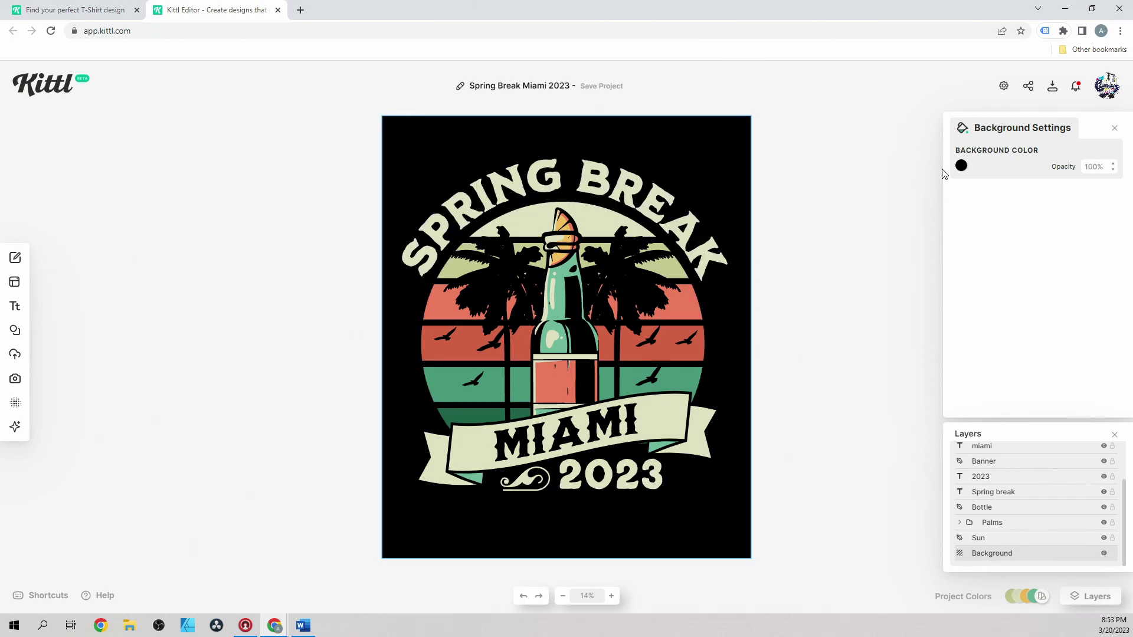
pyautogui.click(962, 168)
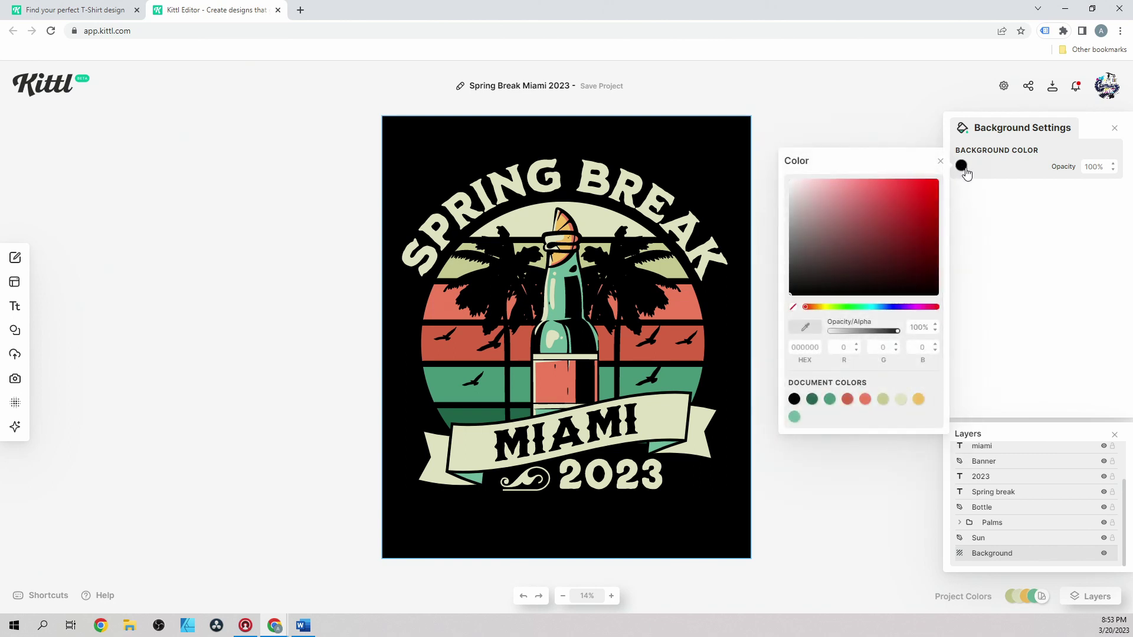
pyautogui.click(793, 308)
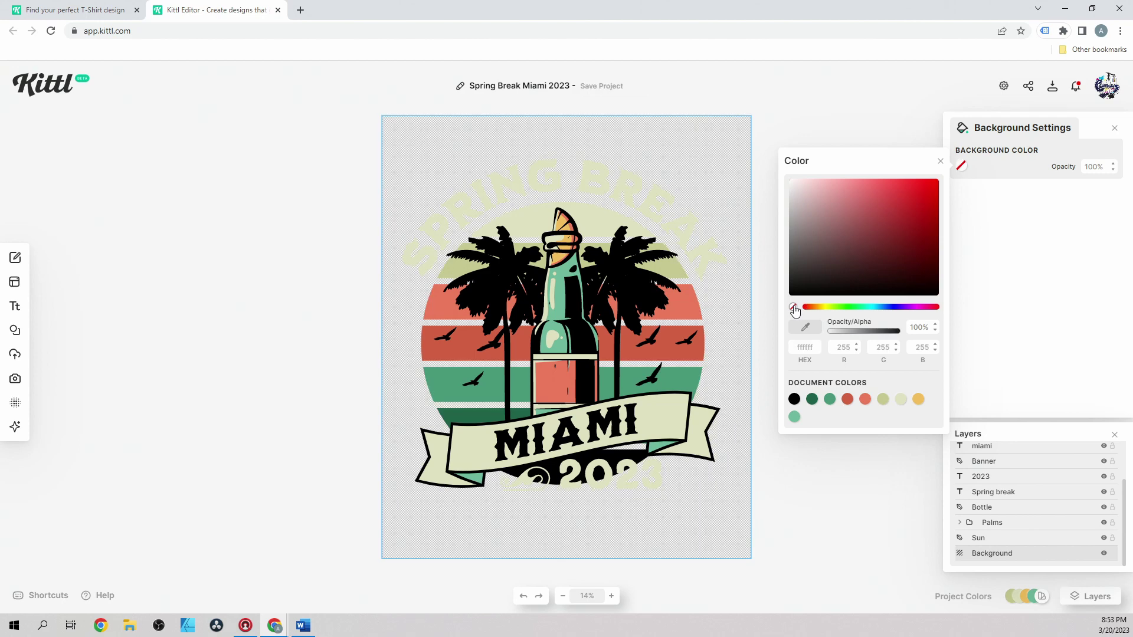
pyautogui.click(851, 492)
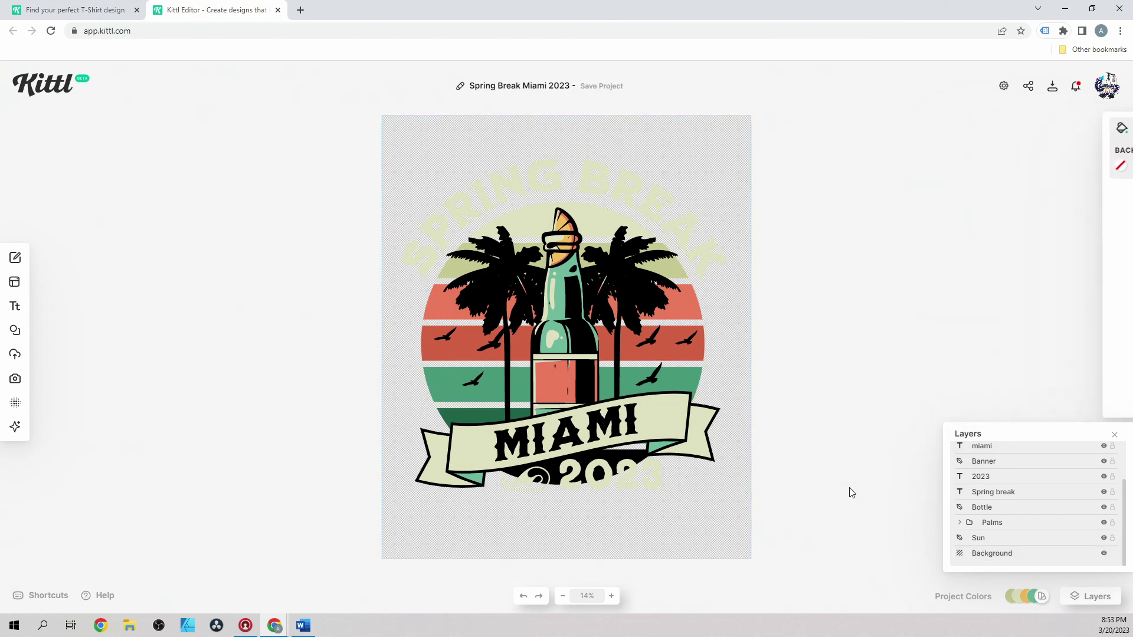
# Step: Change the curved Spring Break text's fill to the golden orange document color f2be5e
pyautogui.click(650, 213)
pyautogui.doubleClick(649, 190)
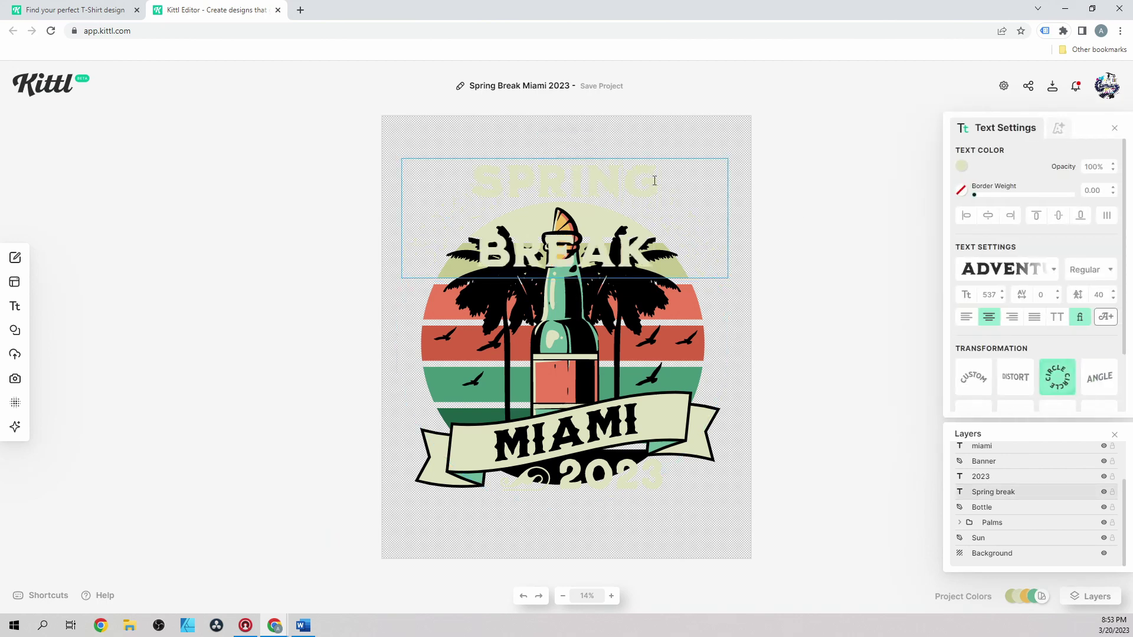
pyautogui.press('Escape')
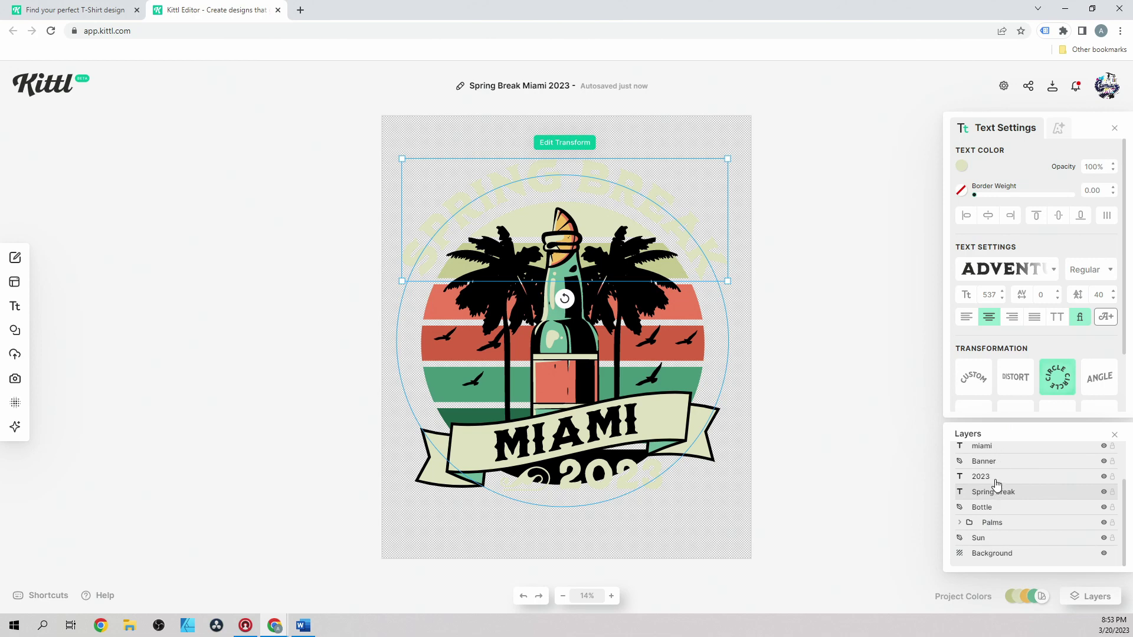
pyautogui.click(962, 166)
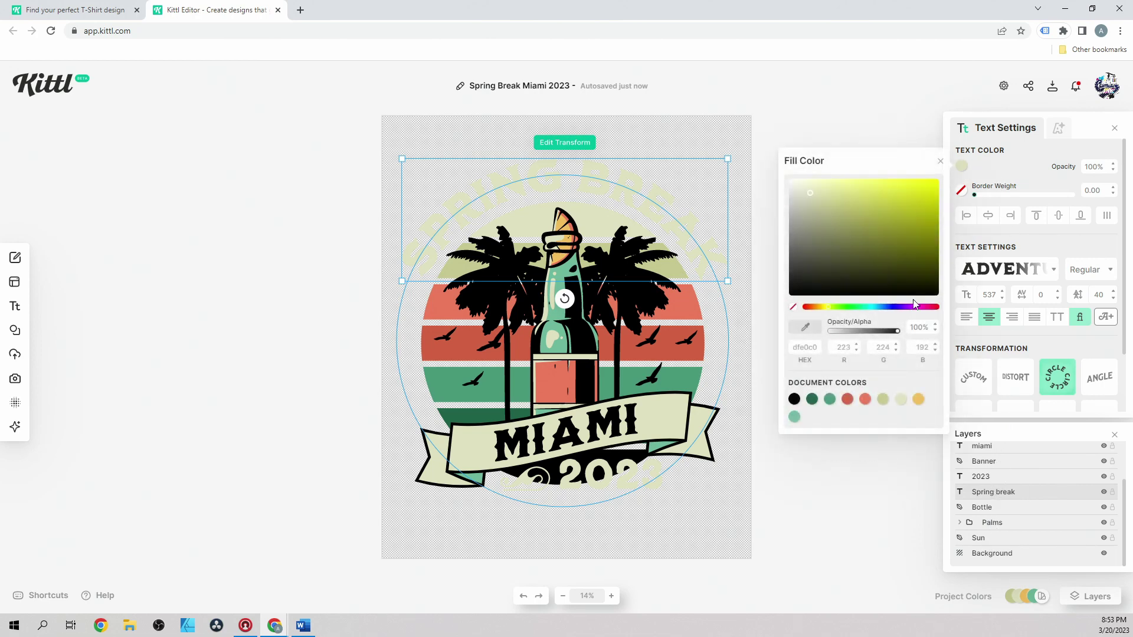
pyautogui.click(916, 400)
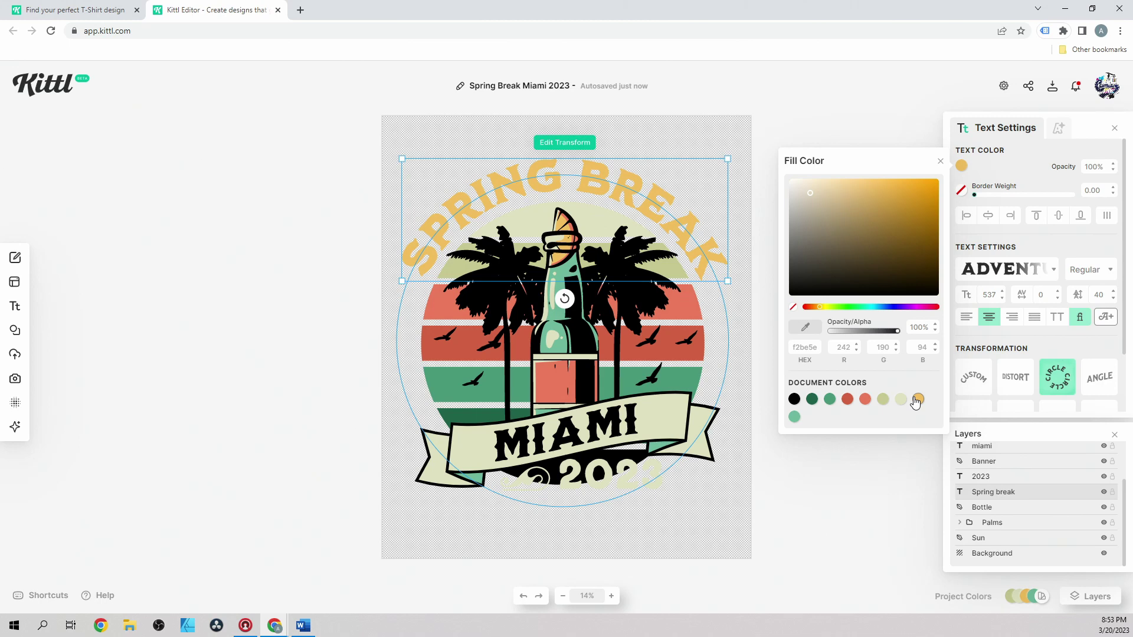
# Step: Change the banner's cream color to the golden orange document color f2be5e
pyautogui.click(667, 430)
pyautogui.click(961, 166)
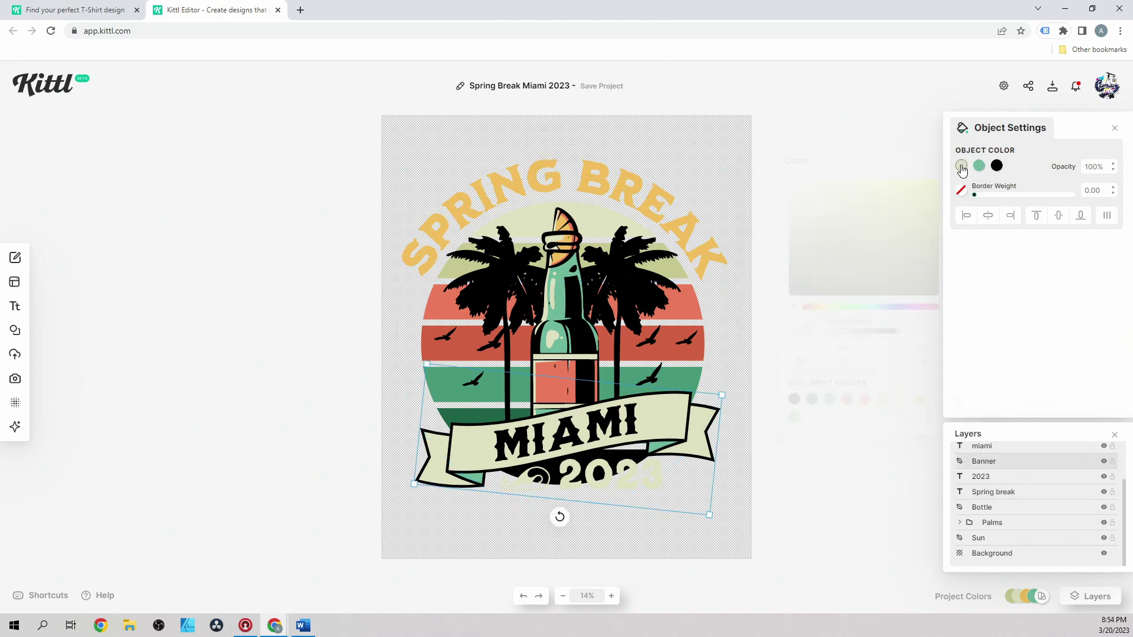
pyautogui.click(918, 398)
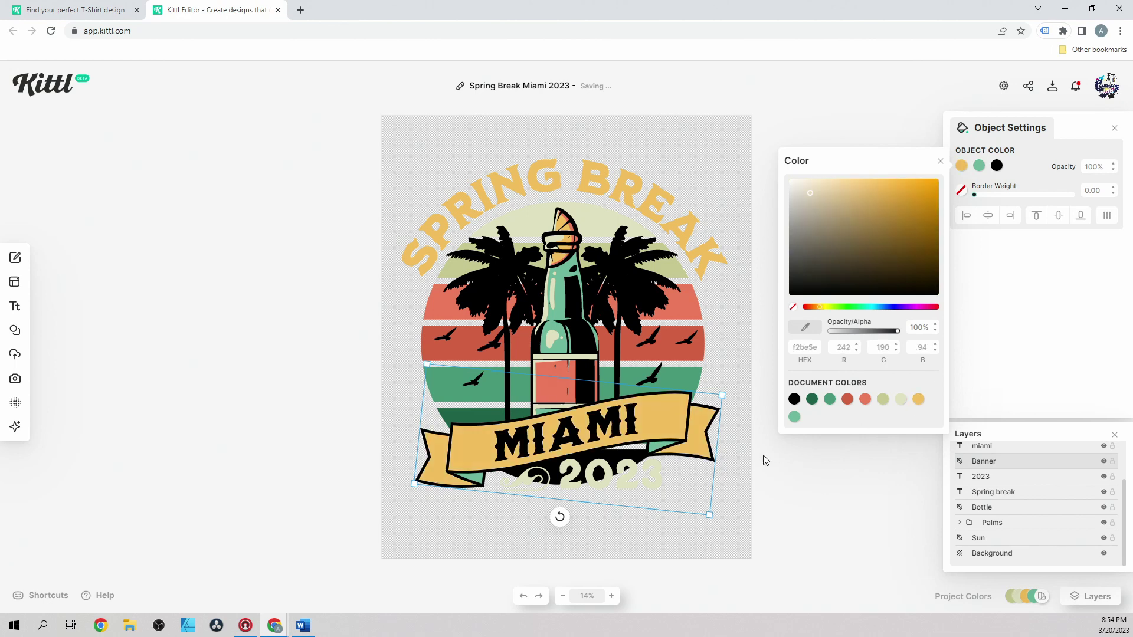
# Step: Recolor the 2023 text and the wave ornament beside it with the golden orange document color
pyautogui.click(645, 467)
pyautogui.click(961, 166)
pyautogui.click(919, 399)
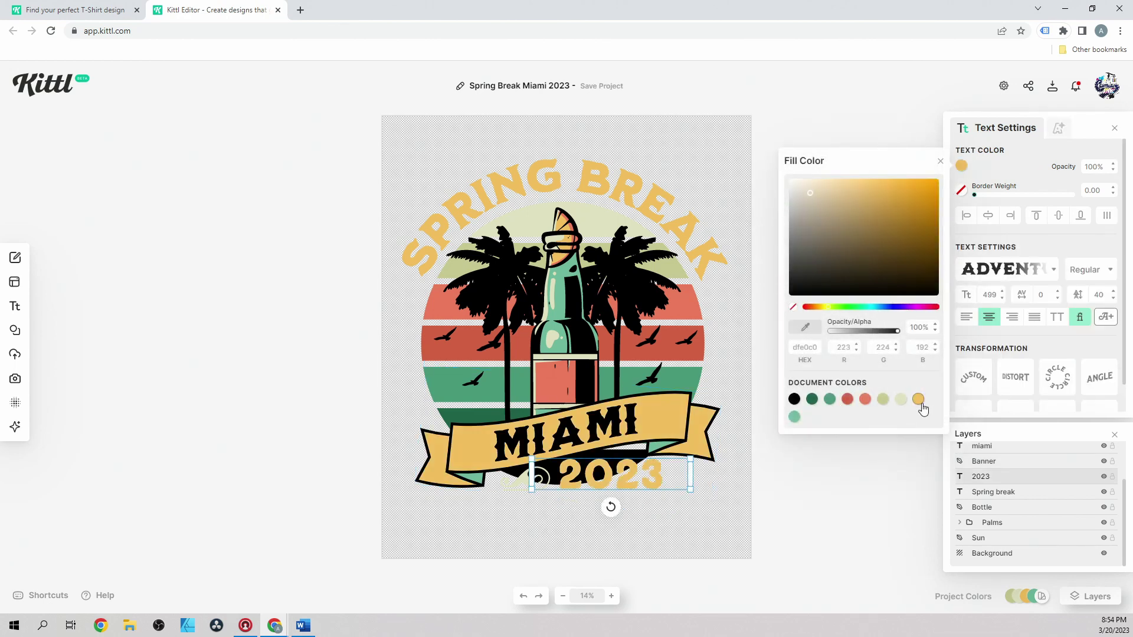
pyautogui.click(516, 487)
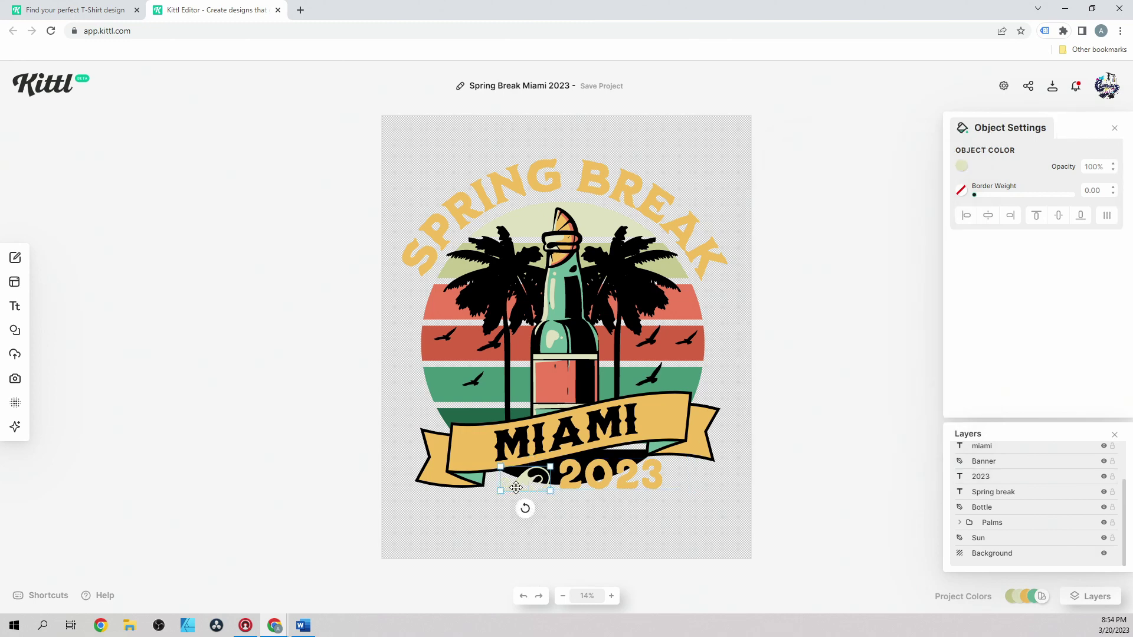
pyautogui.click(962, 167)
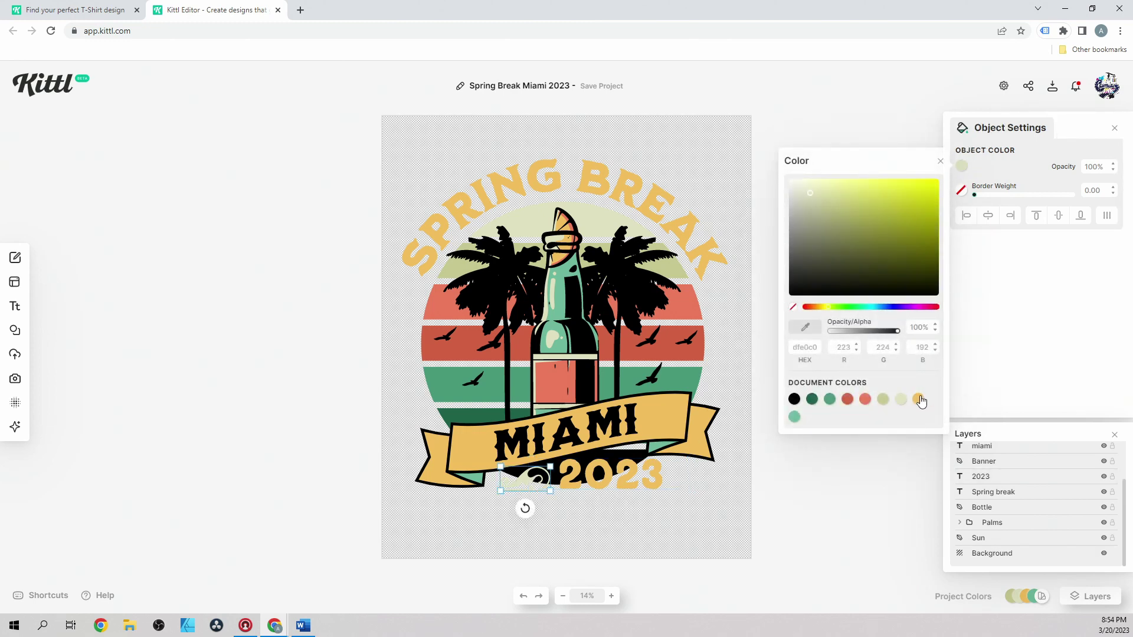
pyautogui.click(919, 399)
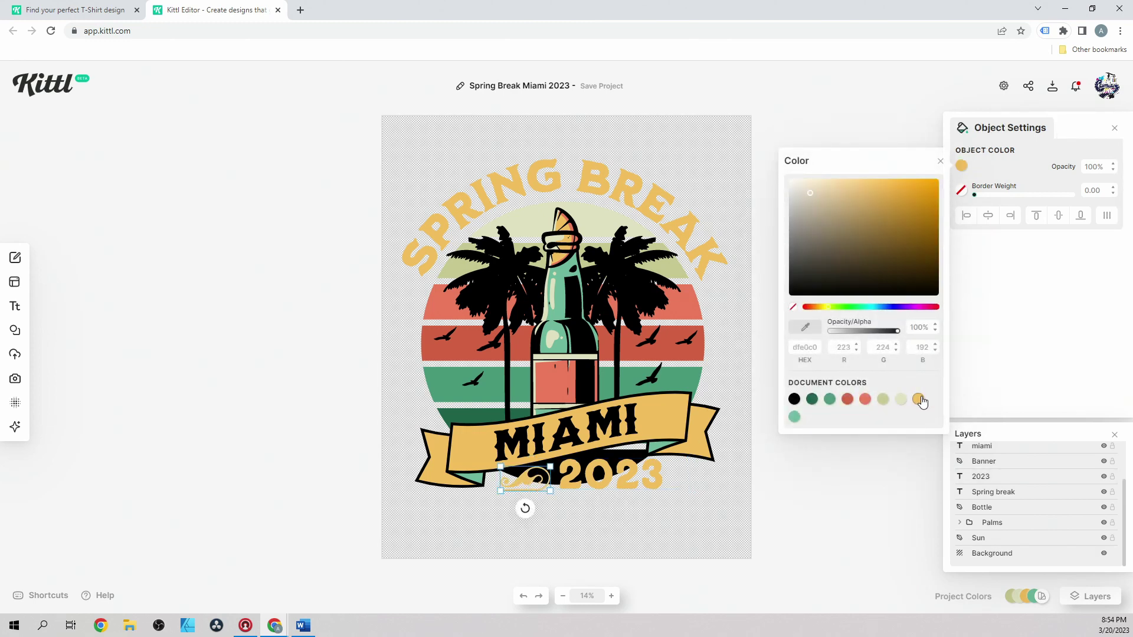
pyautogui.click(834, 118)
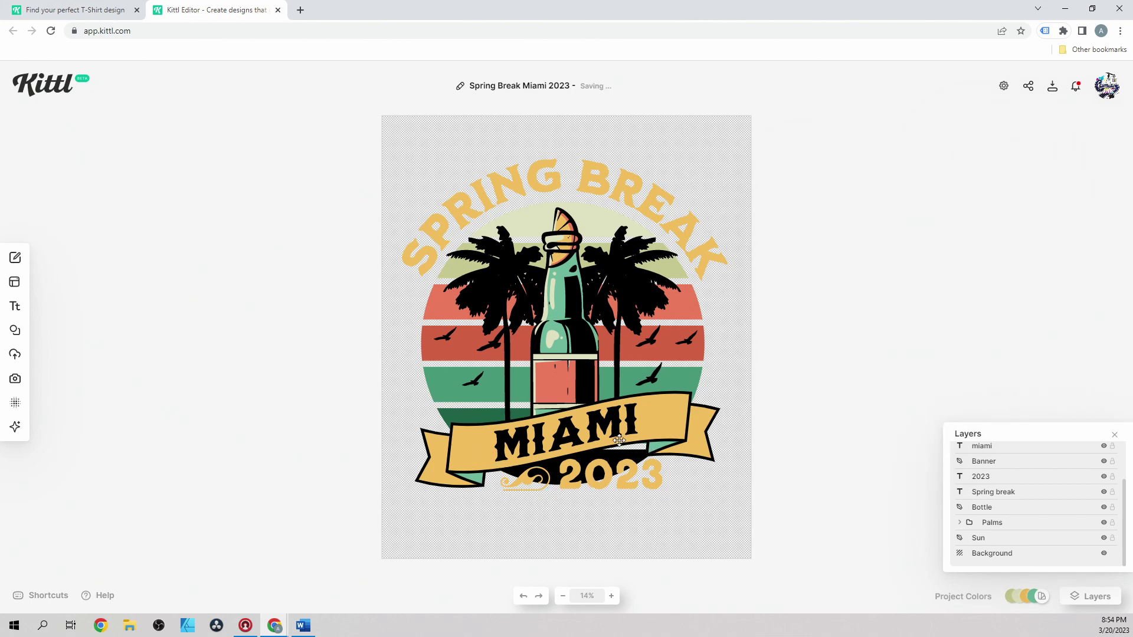
# Step: Set the black color of the Sun illustration to none, removing the dark area behind the 2023 text
pyautogui.click(615, 457)
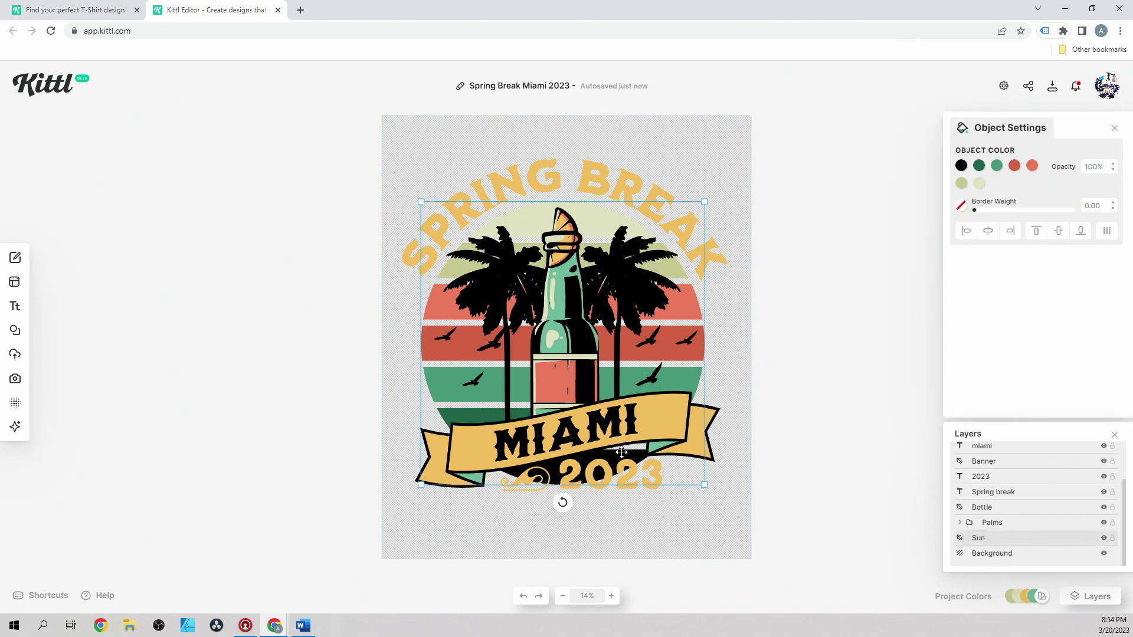
pyautogui.click(961, 167)
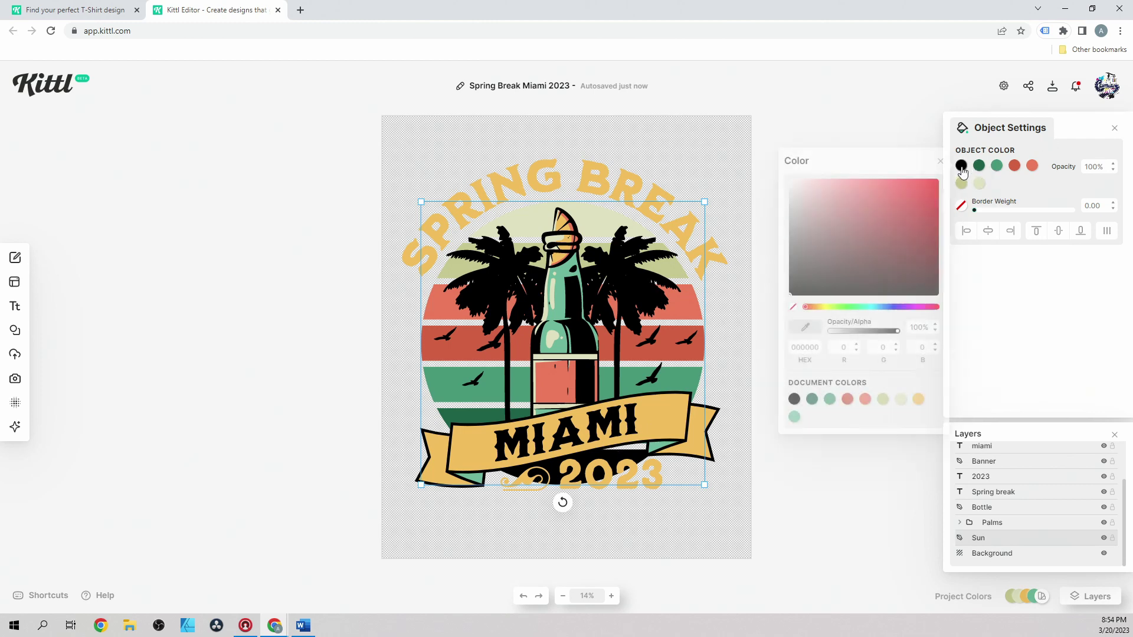
pyautogui.click(793, 307)
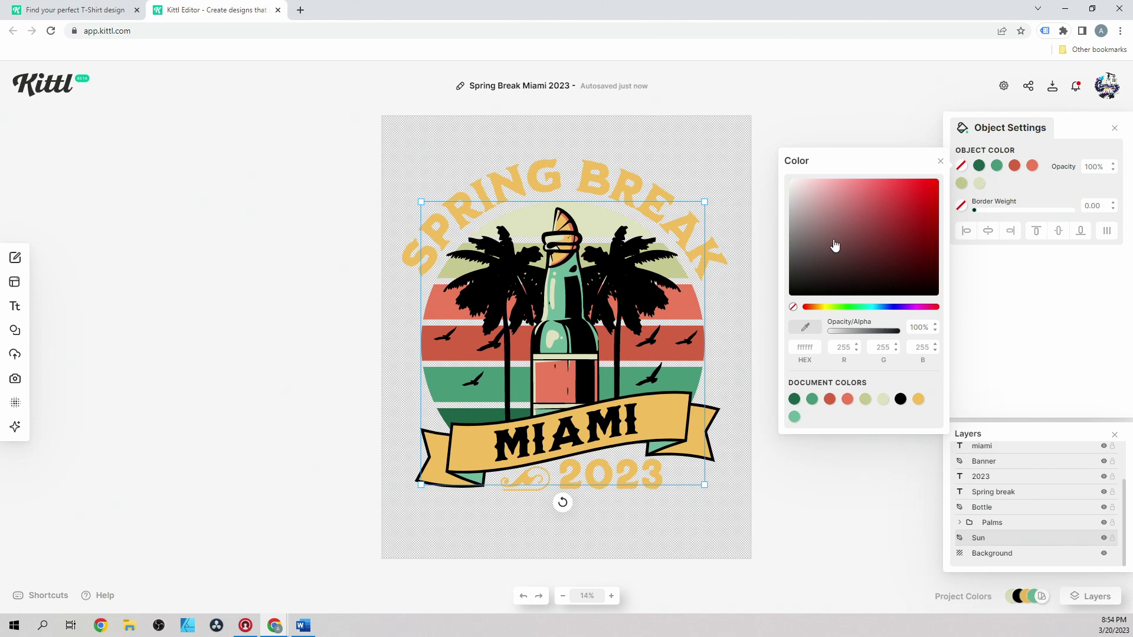
pyautogui.click(811, 121)
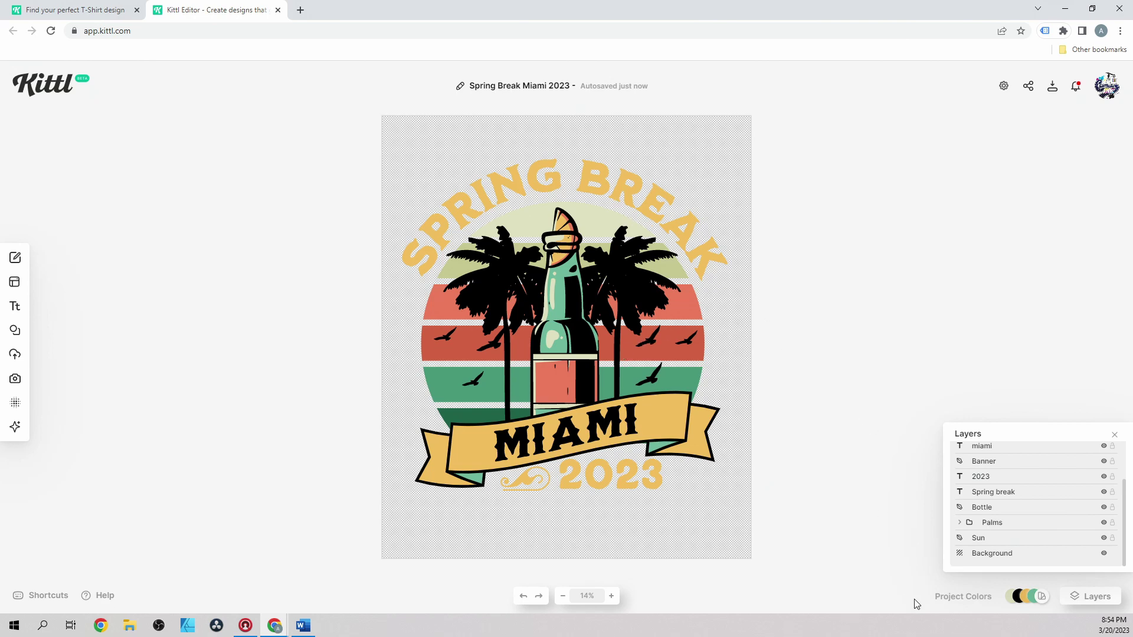
# Step: Preview ready-made project color palettes such as Candy Shop, Ocean Blue, Red Autumn and Mango Dreams on the design, and close the palettes
pyautogui.moveTo(1038, 597)
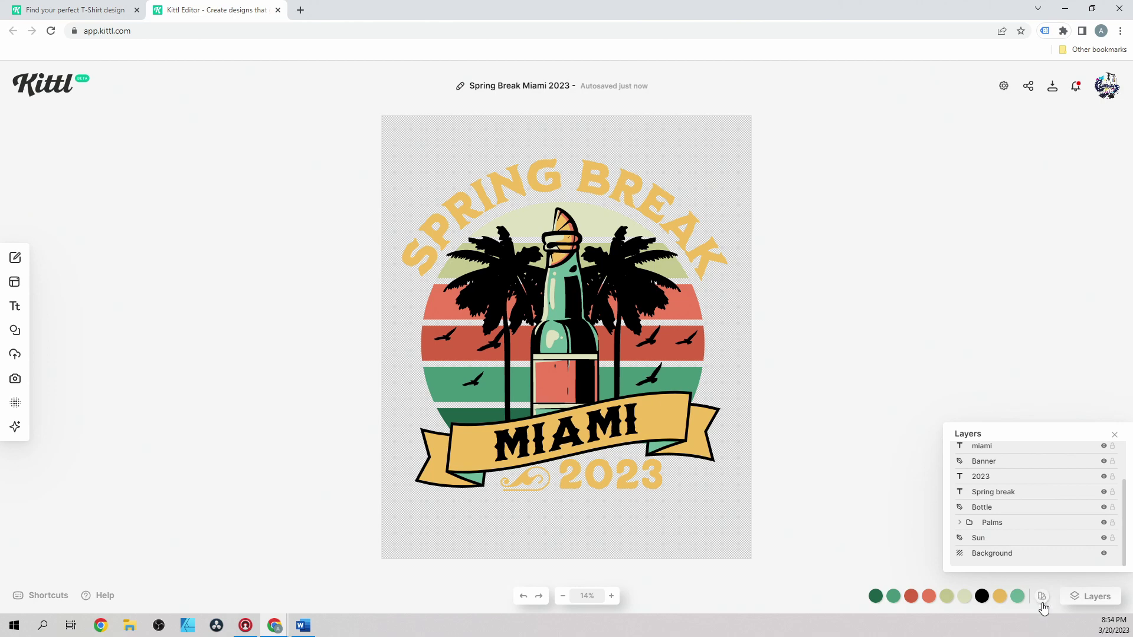
pyautogui.click(1042, 597)
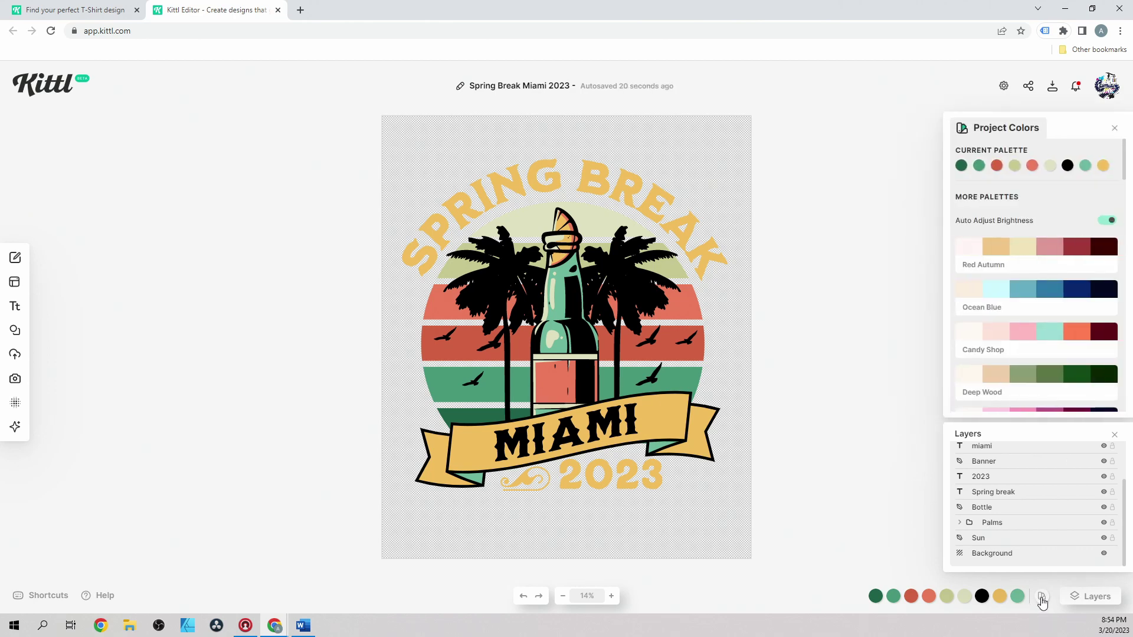
pyautogui.click(1023, 410)
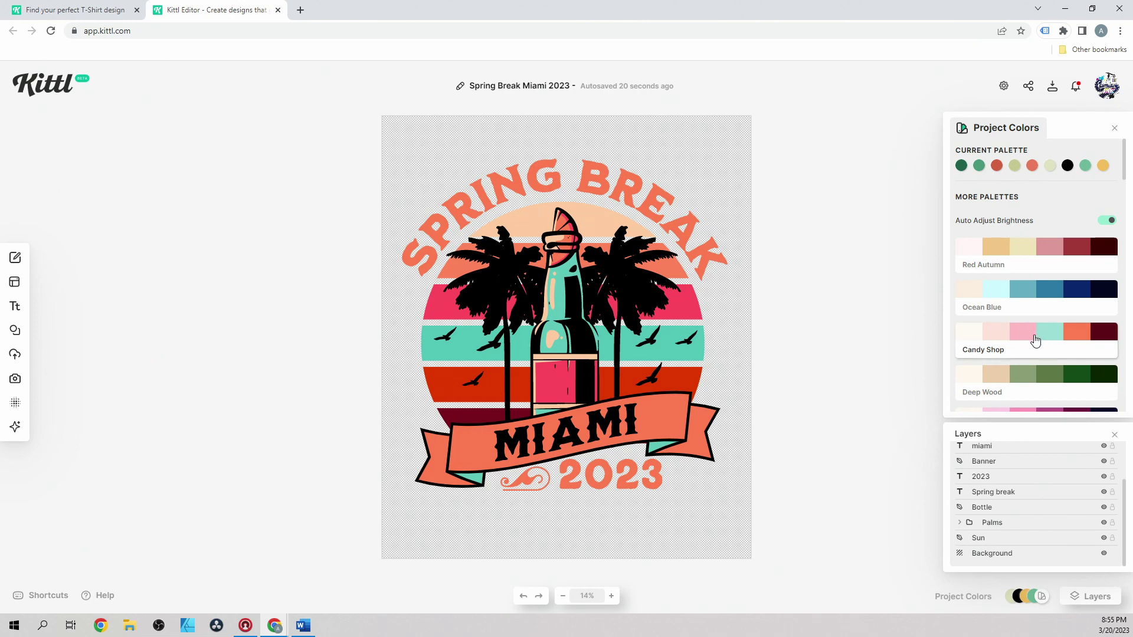
pyautogui.click(1030, 289)
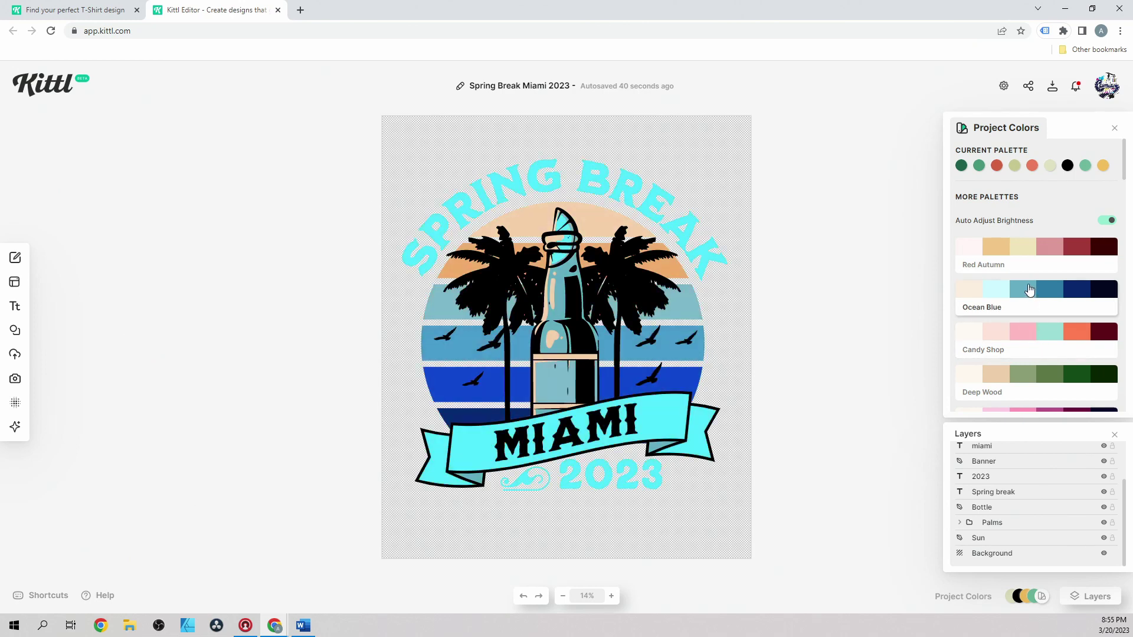
pyautogui.click(1026, 248)
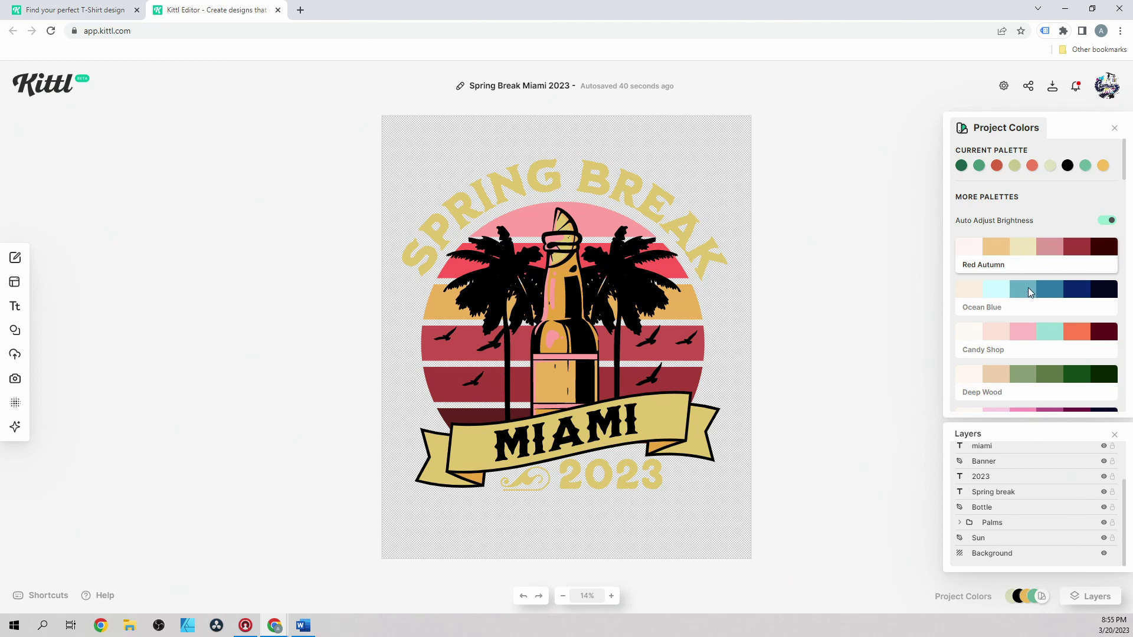
pyautogui.scroll(-3, 1027, 286)
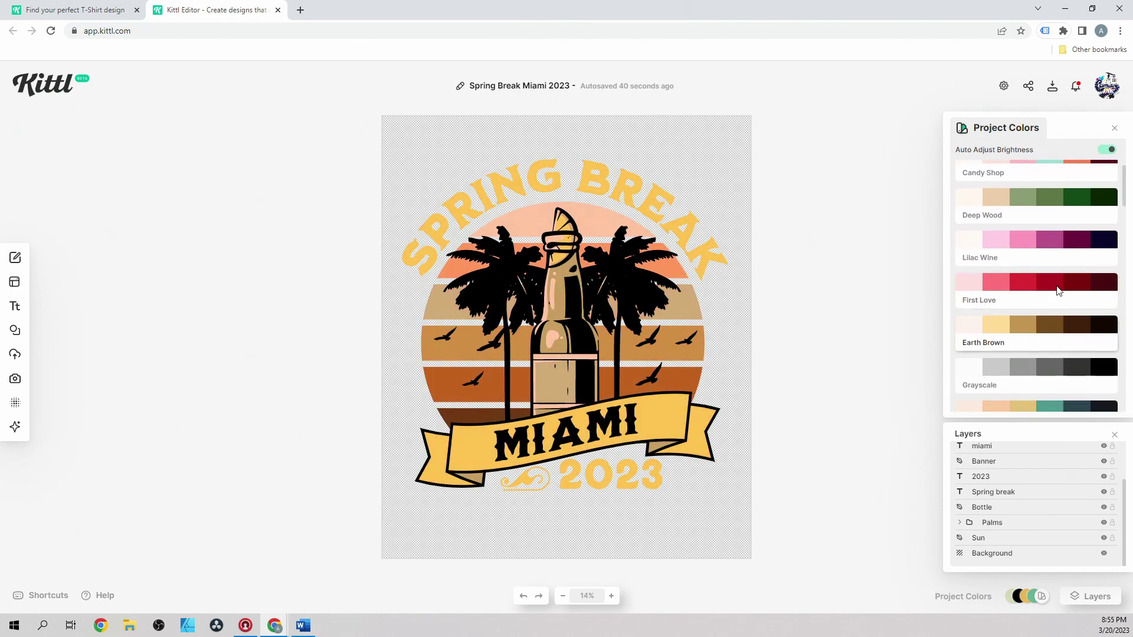
pyautogui.scroll(-1, 1068, 319)
pyautogui.scroll(-3, 1070, 320)
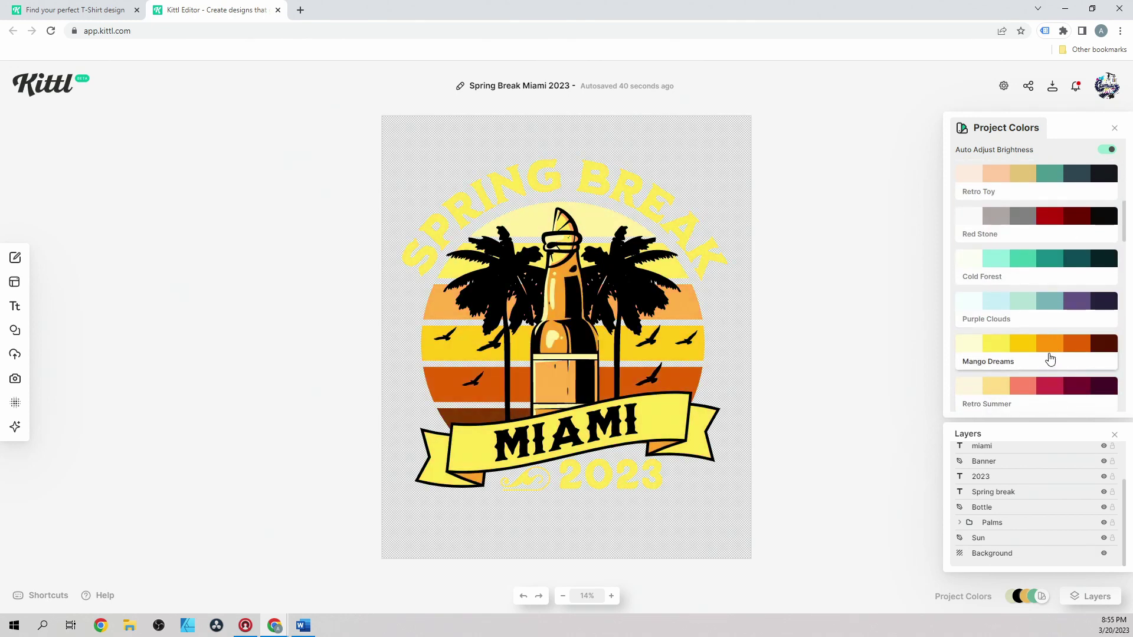
pyautogui.scroll(5, 1050, 358)
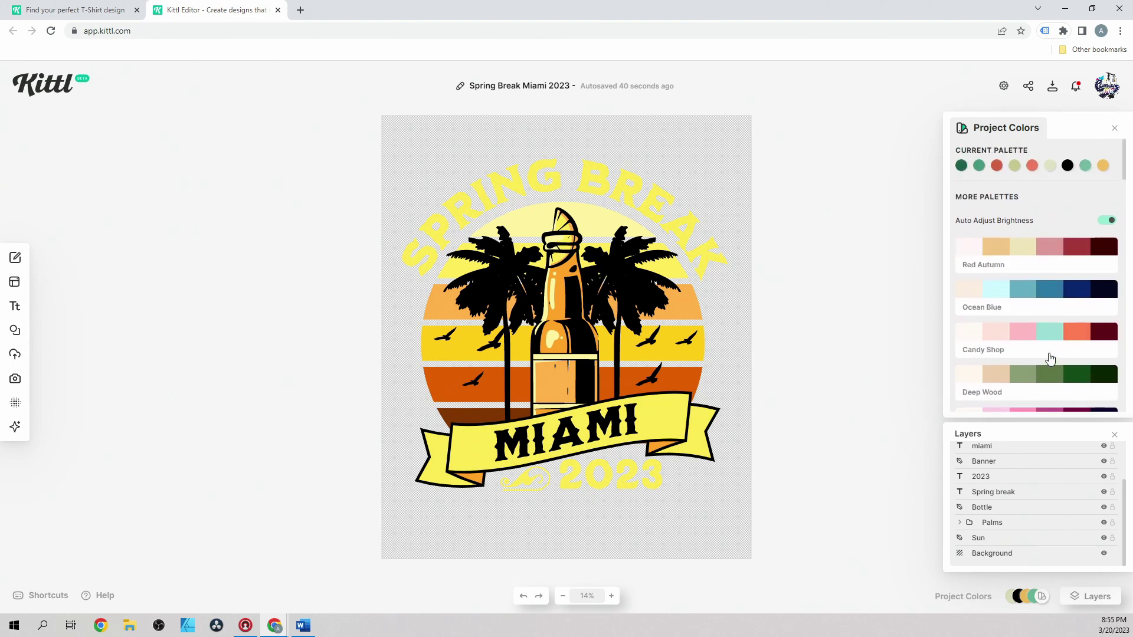
pyautogui.click(896, 193)
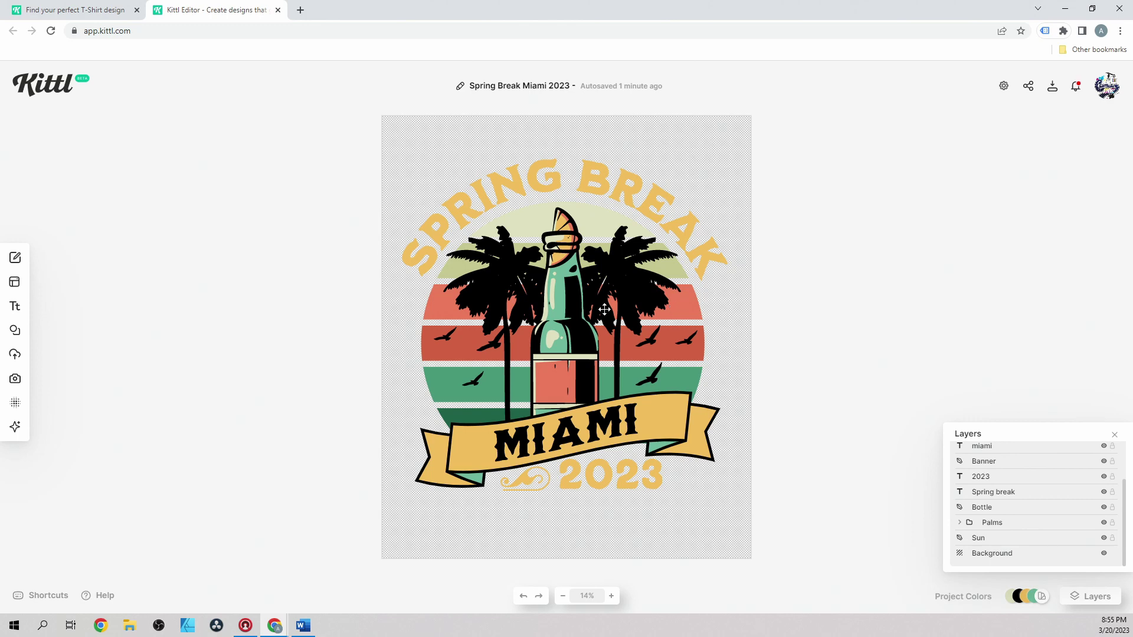
# Step: Set the download size to inches with a width of 8.5, and enable Remove Background and Optimize Quality
pyautogui.click(1052, 89)
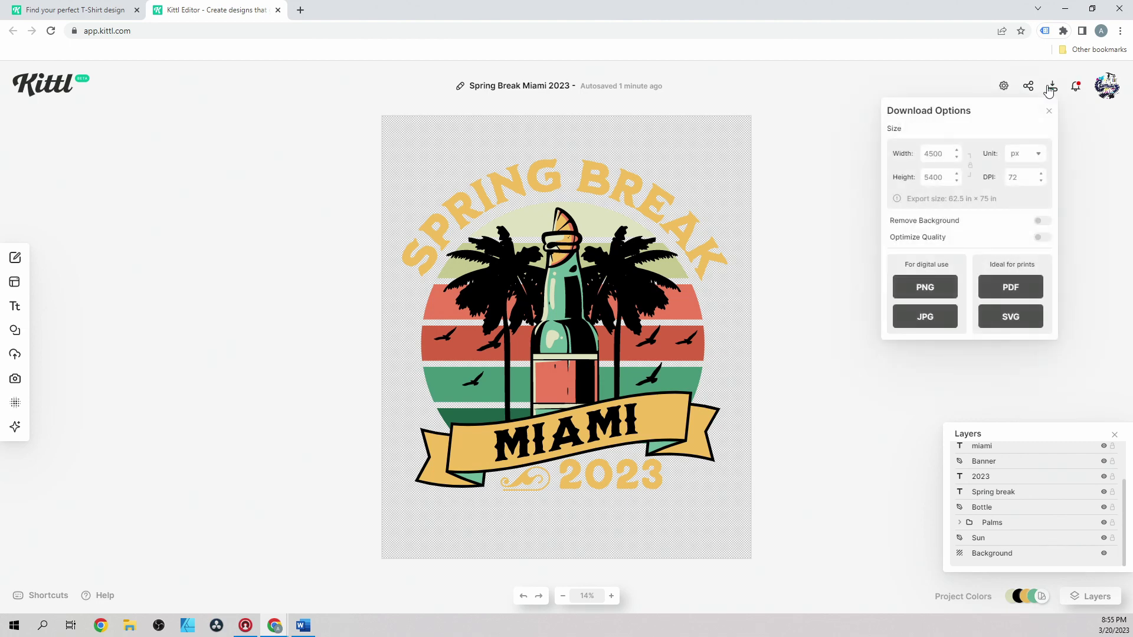
pyautogui.click(1015, 155)
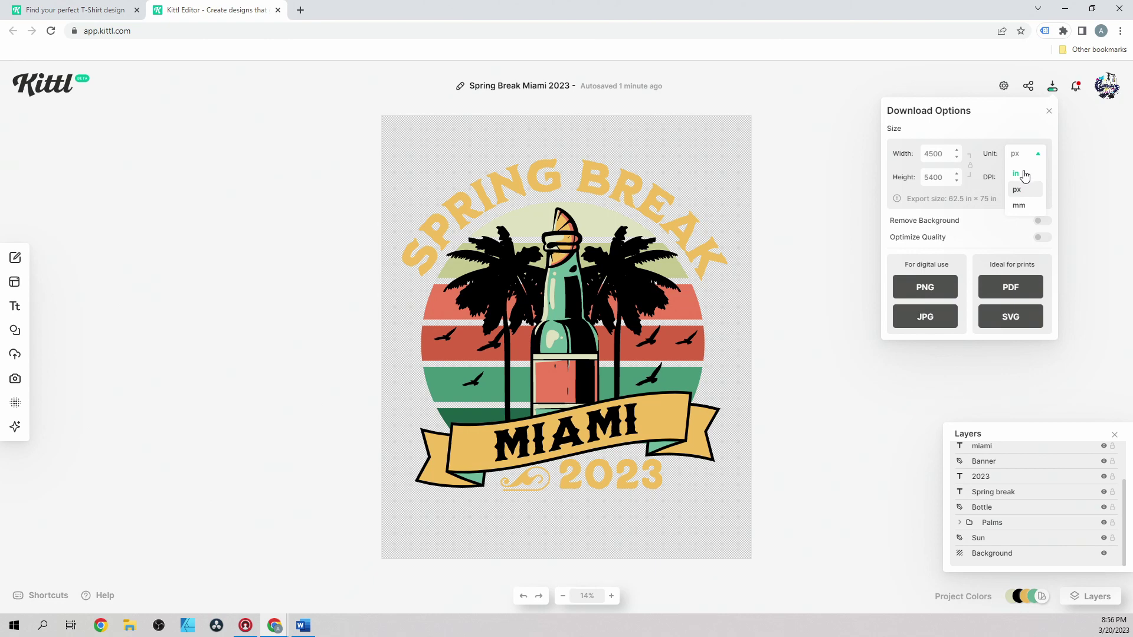
pyautogui.click(1024, 175)
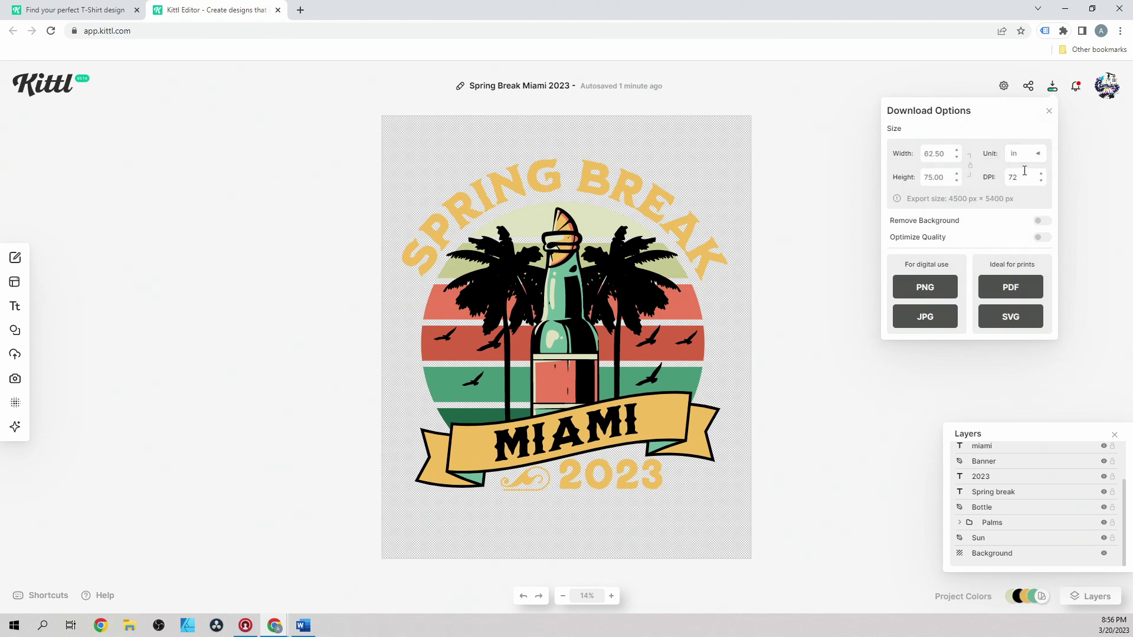
pyautogui.doubleClick(938, 155)
pyautogui.write('8.5')
pyautogui.press('Return')
pyautogui.click(1042, 222)
pyautogui.click(1042, 237)
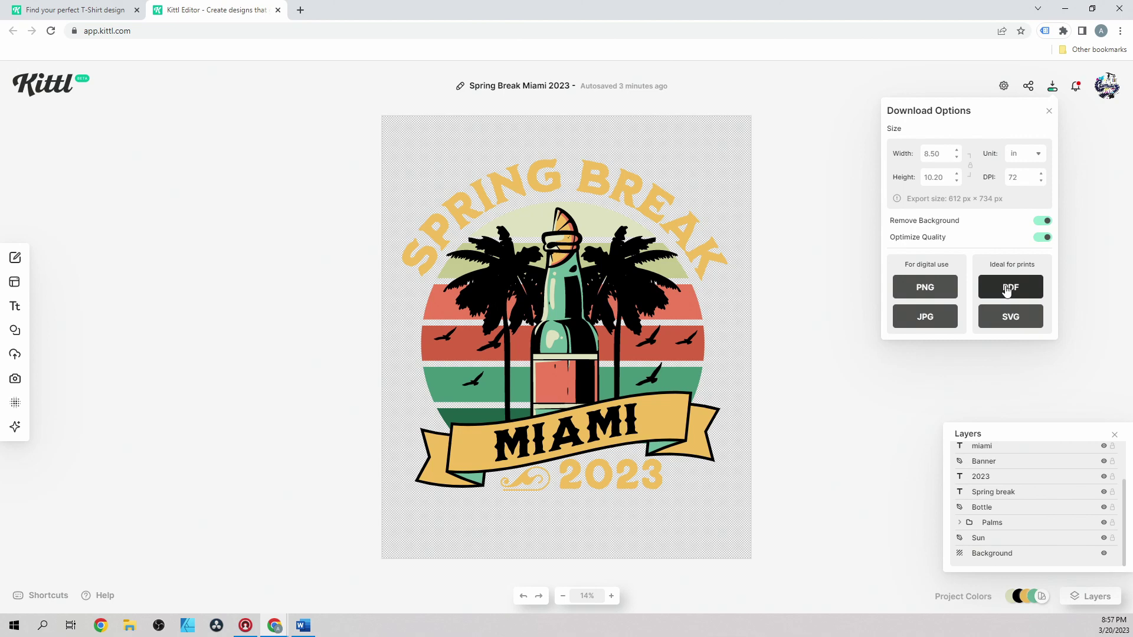
# Step: Download the design as a PNG, switch to Affinity Designer and open the new document setup
pyautogui.click(924, 293)
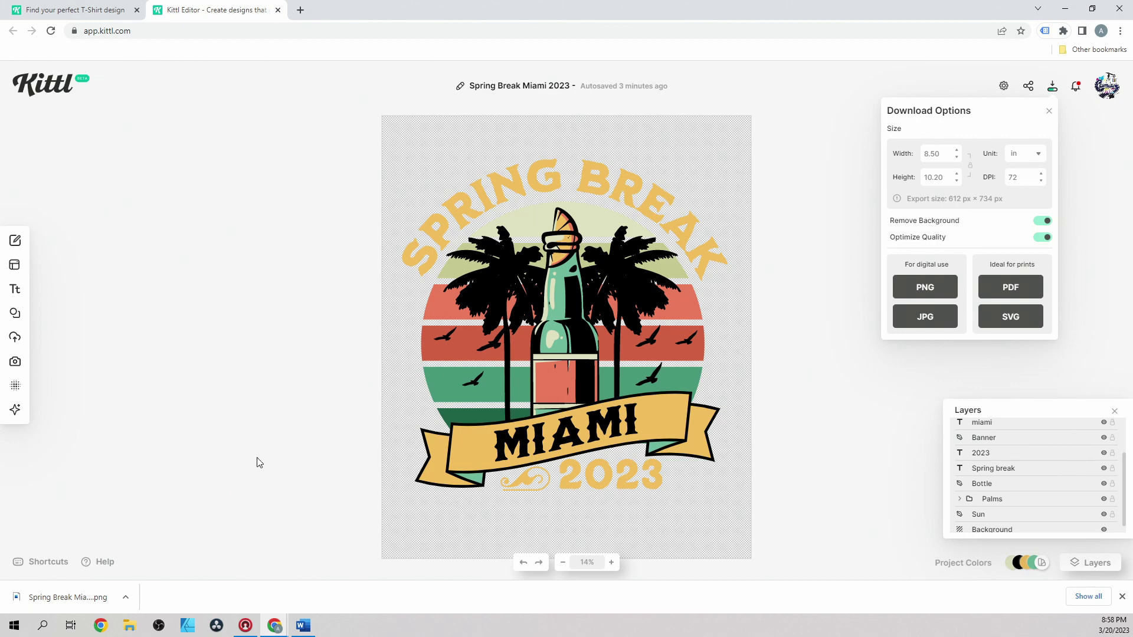
pyautogui.click(188, 628)
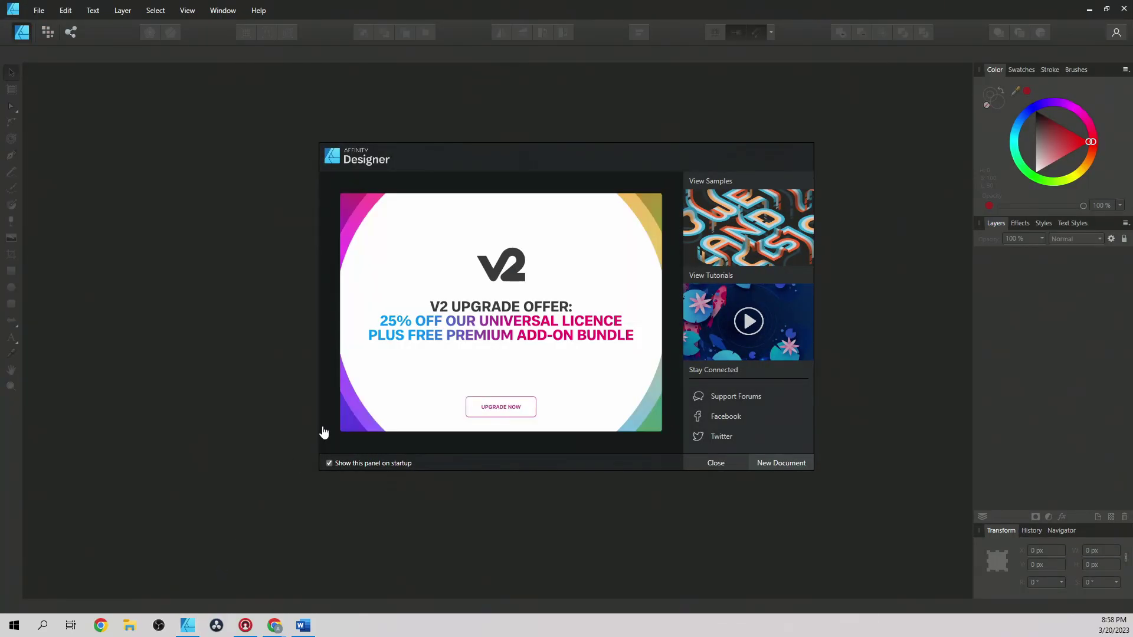
pyautogui.click(777, 462)
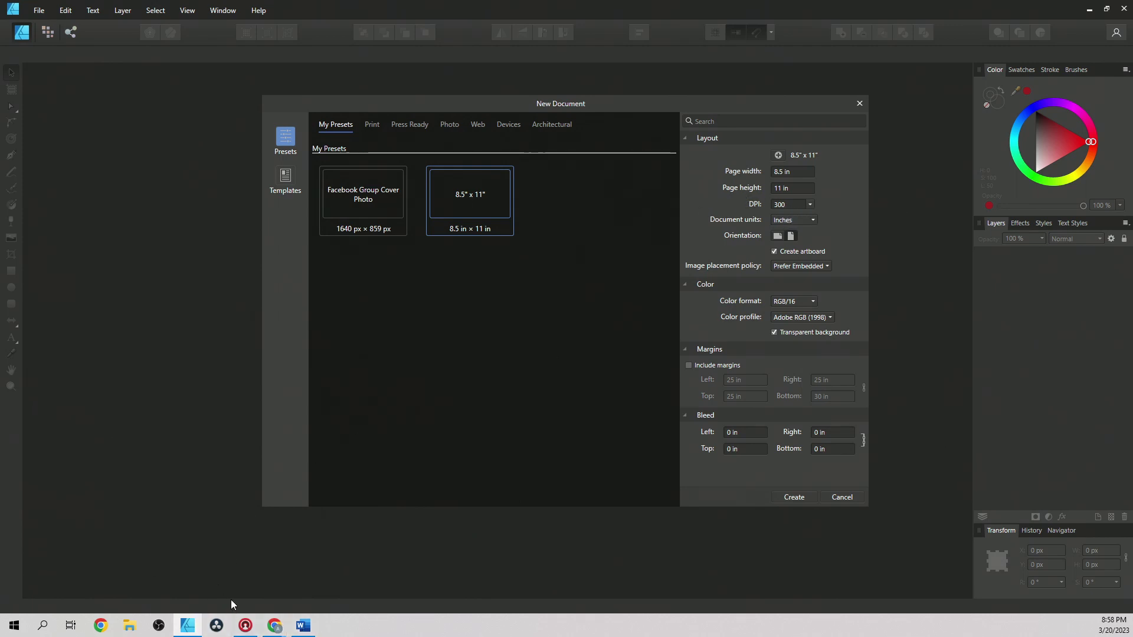
# Step: Switch back to Kittl, set the download DPI to 300 and download the design as a PNG
pyautogui.moveTo(275, 625)
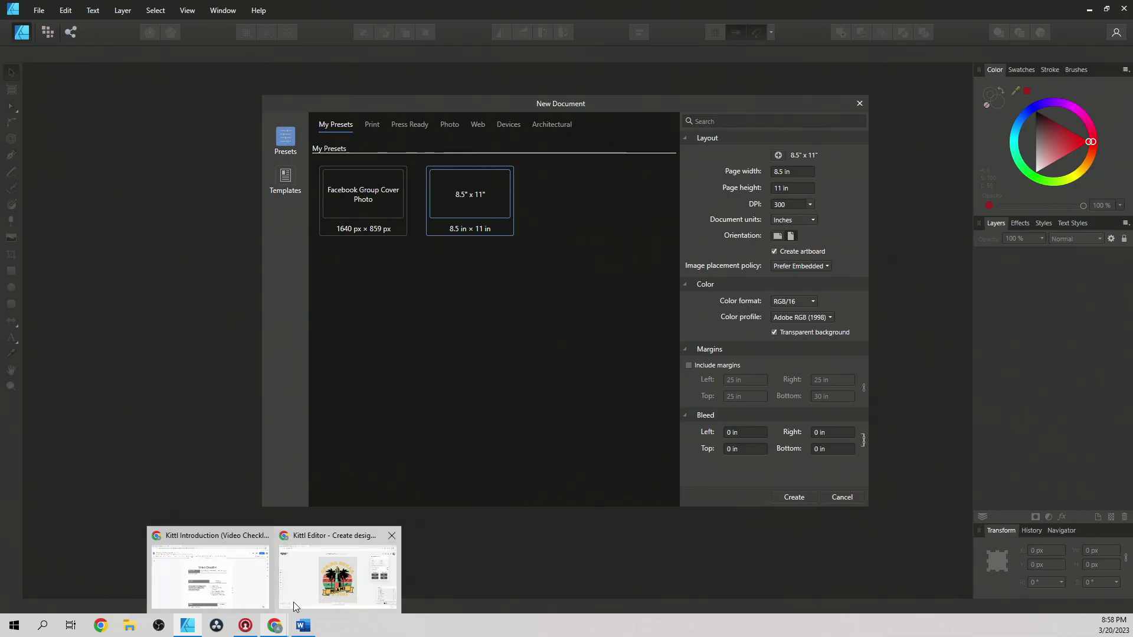
pyautogui.click(293, 601)
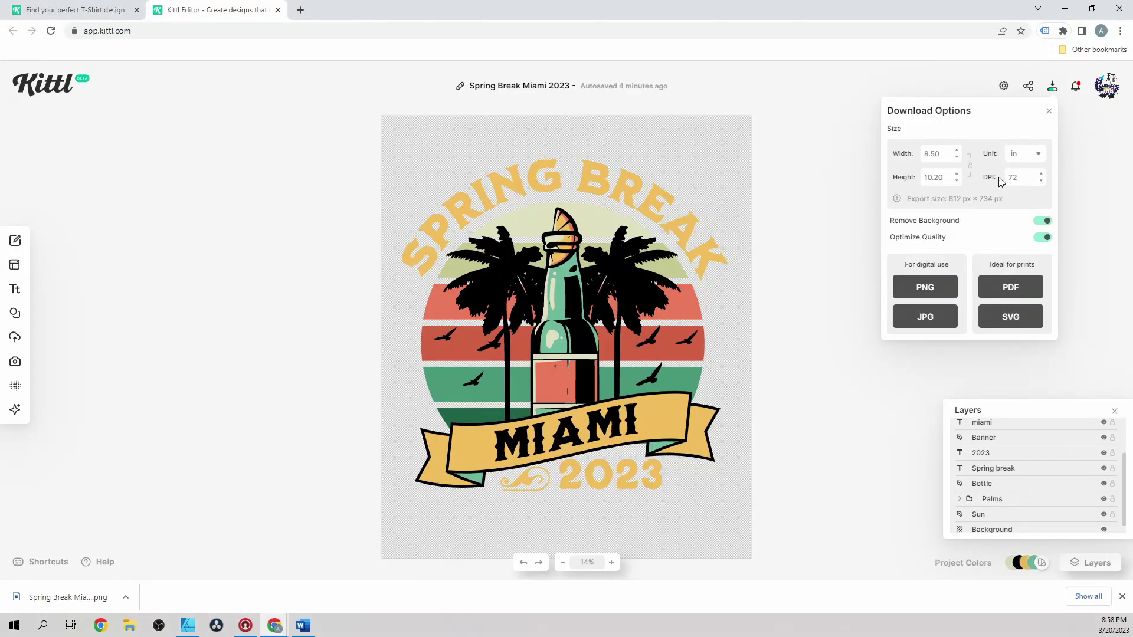
pyautogui.doubleClick(1018, 178)
pyautogui.write('300')
pyautogui.click(943, 294)
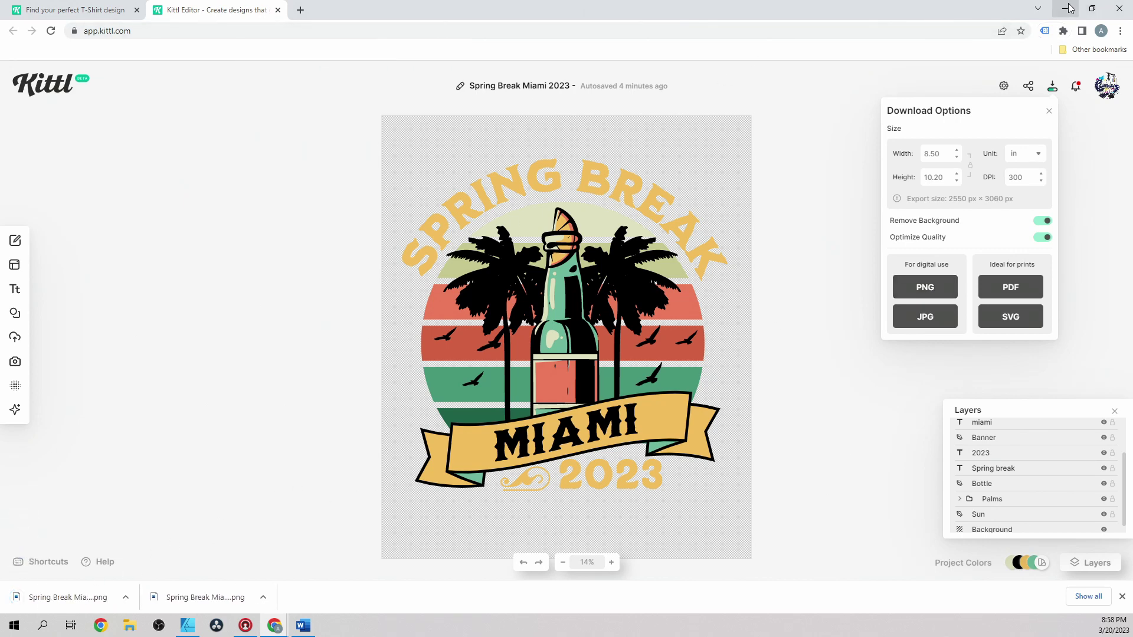
# Step: In Affinity Designer, create the 8.5 x 11 in document at 300 DPI and place Spring Break Miami 2023 - (1).png on its artboard
pyautogui.click(1069, 8)
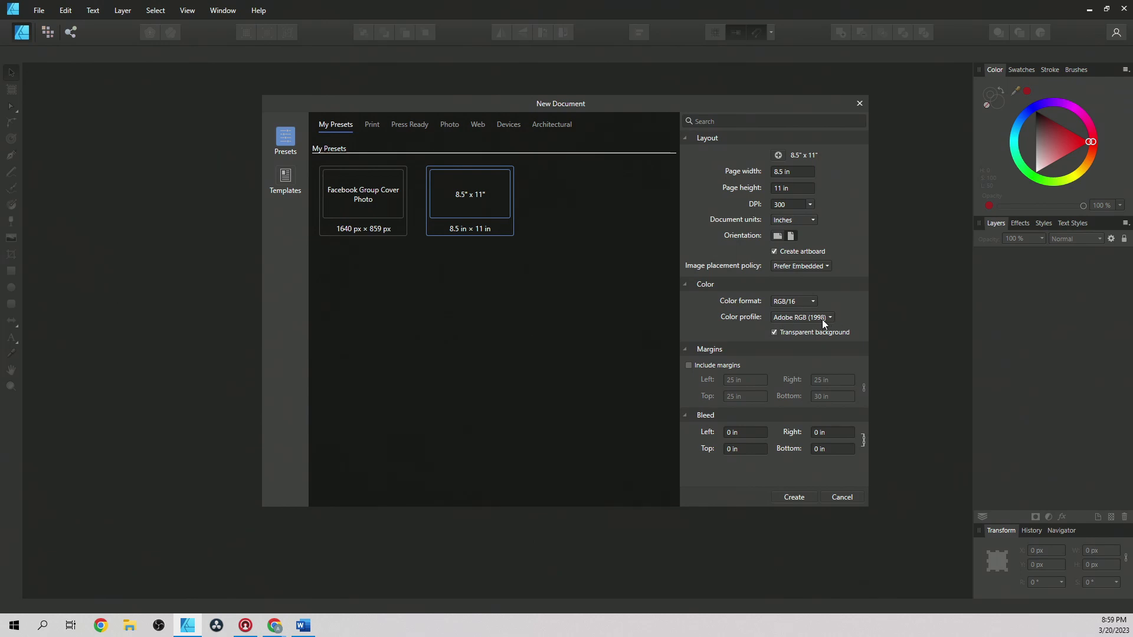
pyautogui.click(794, 497)
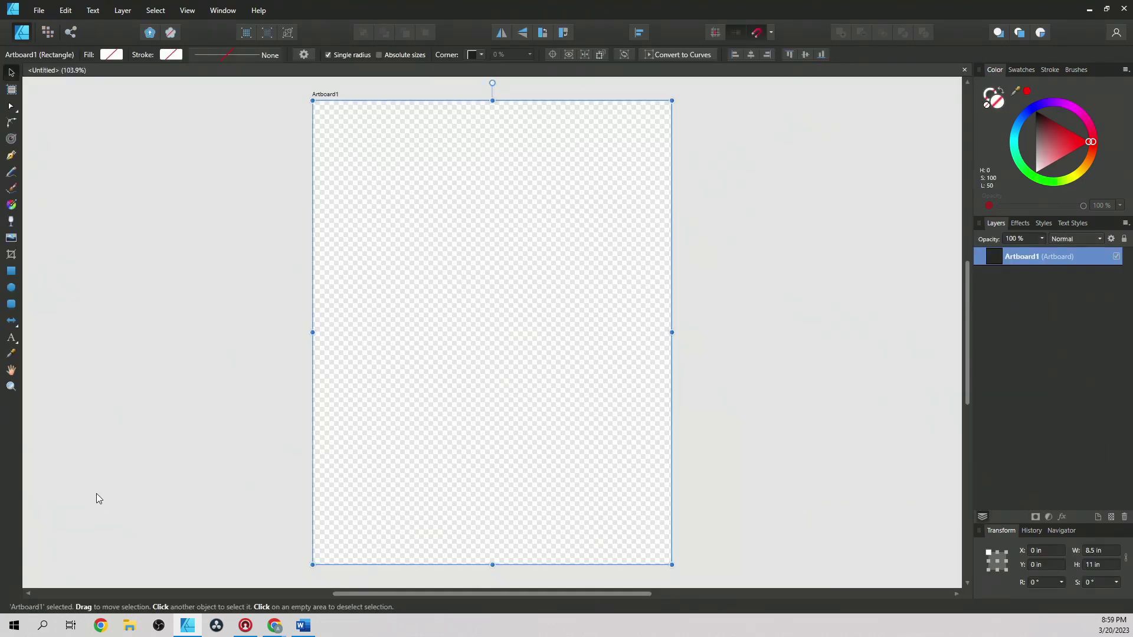
pyautogui.click(131, 626)
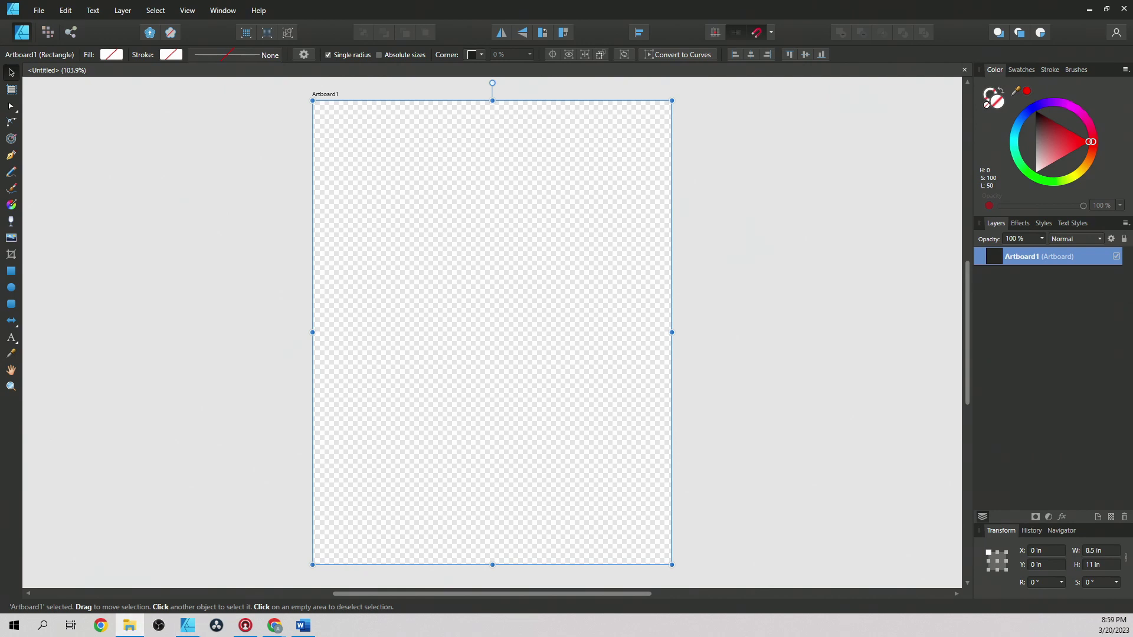
pyautogui.moveTo(0, 342); pyautogui.dragTo(428, 254)
pyautogui.moveTo(482, 279); pyautogui.dragTo(435, 276)
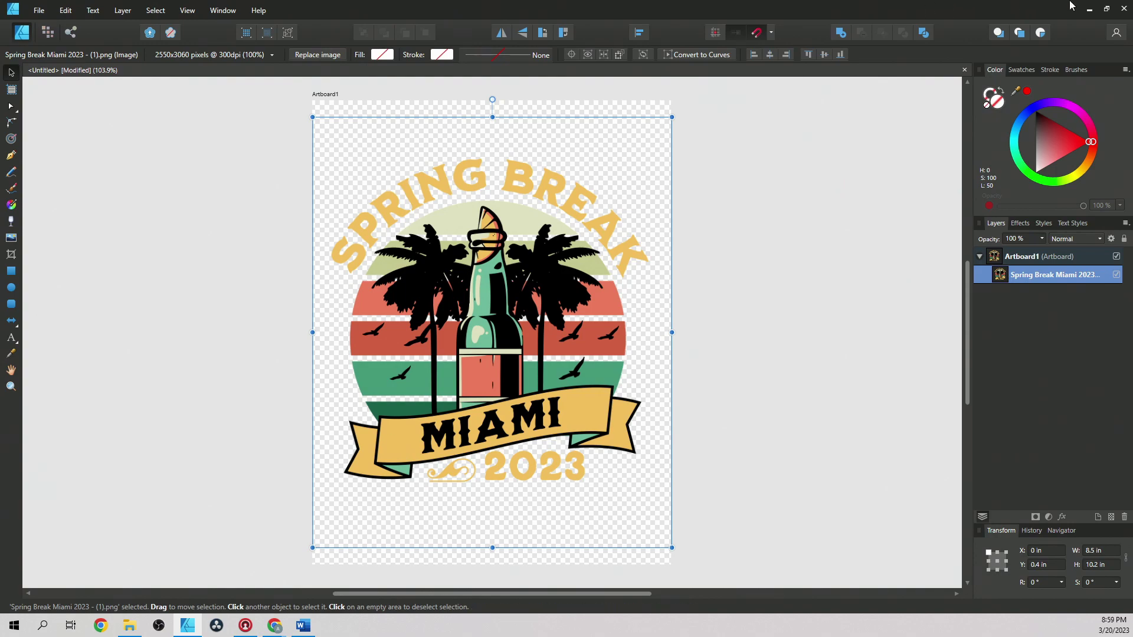
pyautogui.click(1089, 8)
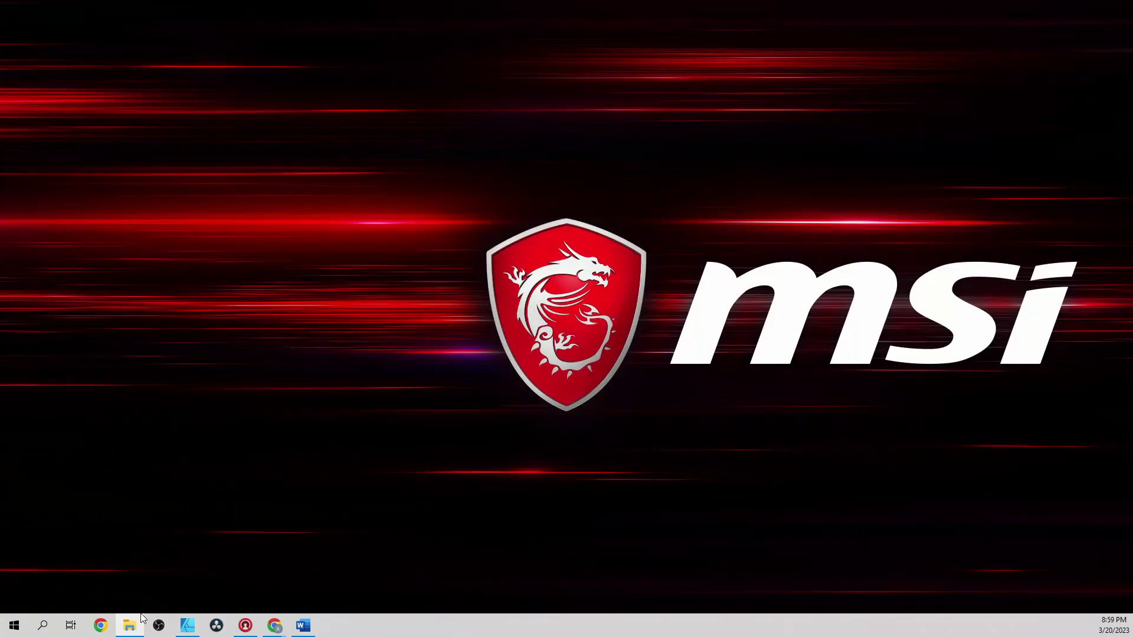
pyautogui.moveTo(275, 625)
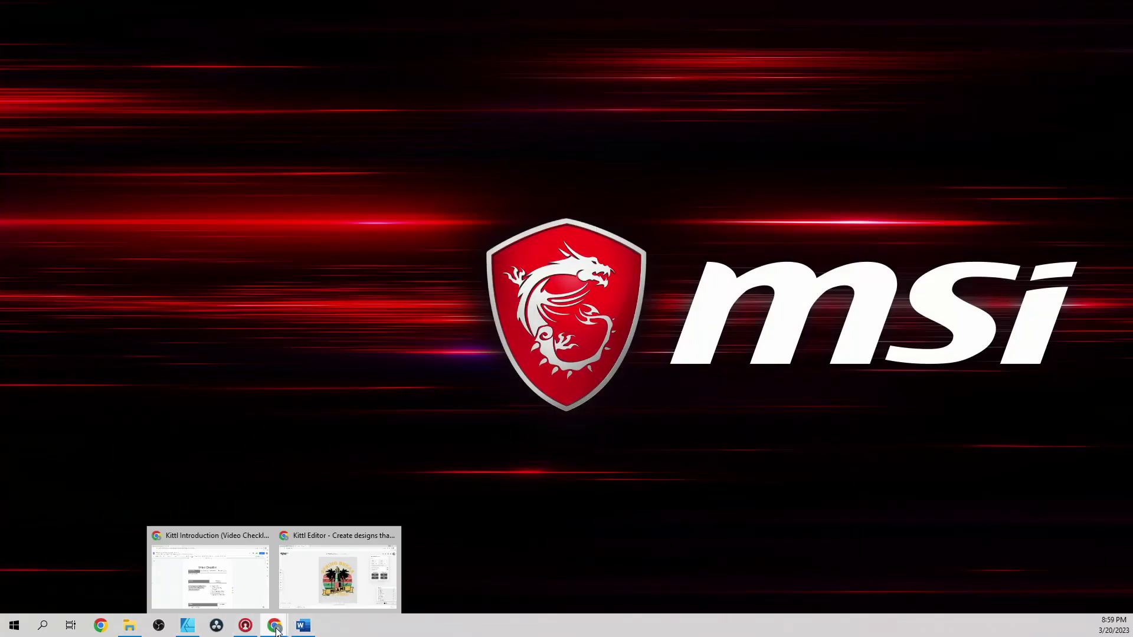
pyautogui.click(326, 603)
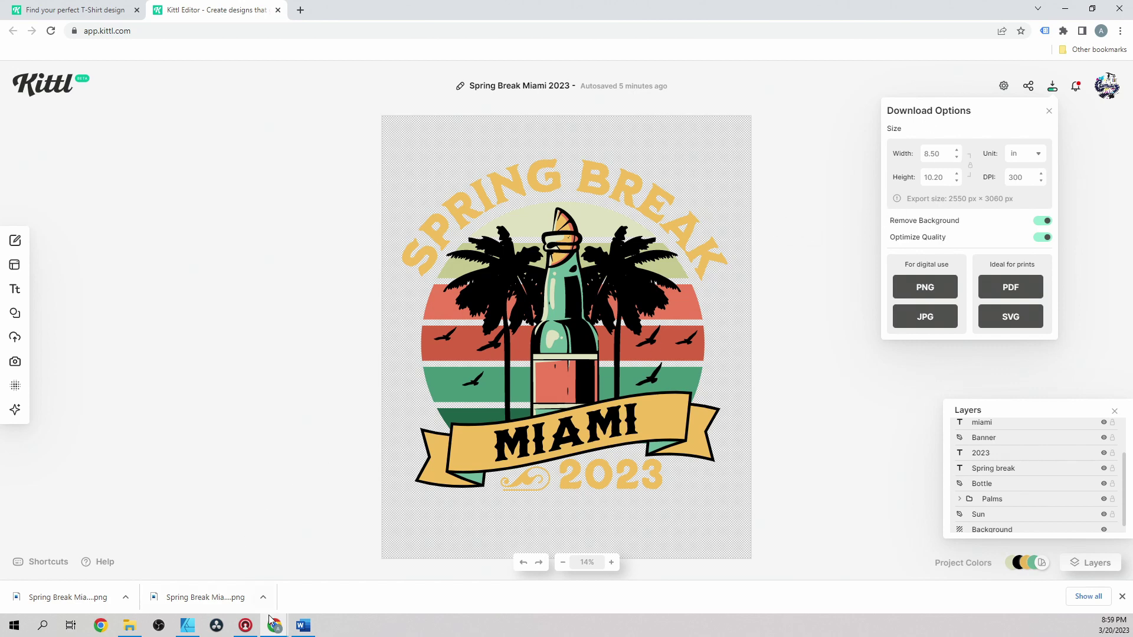
pyautogui.click(188, 625)
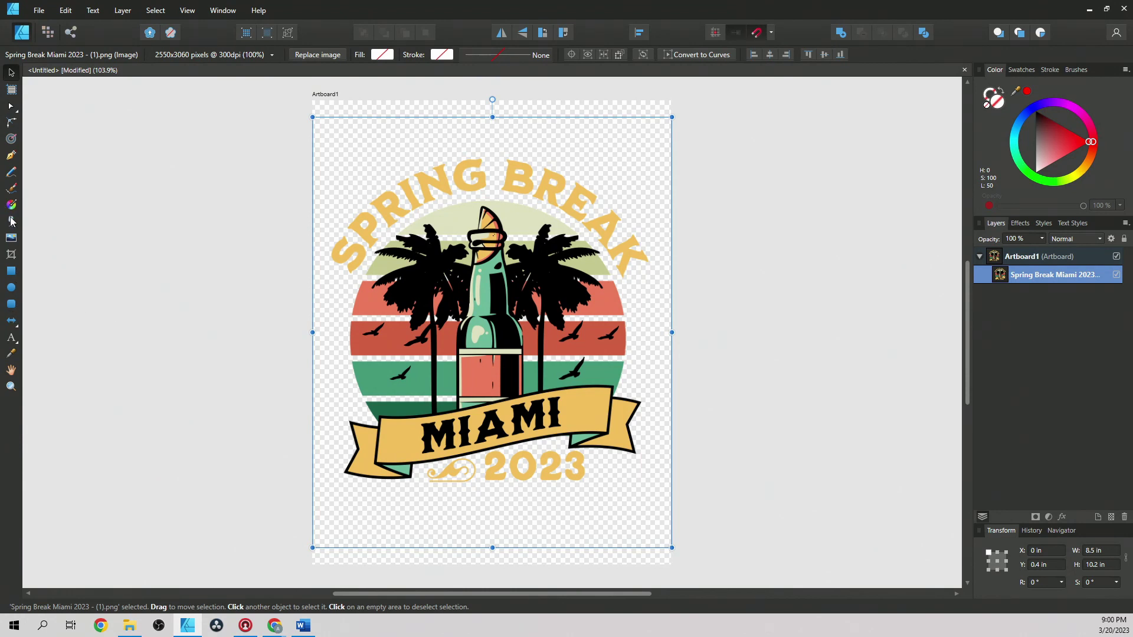
# Step: Crop the placed image on all four sides close to the artwork, deselect it and return to the Move tool
pyautogui.click(12, 254)
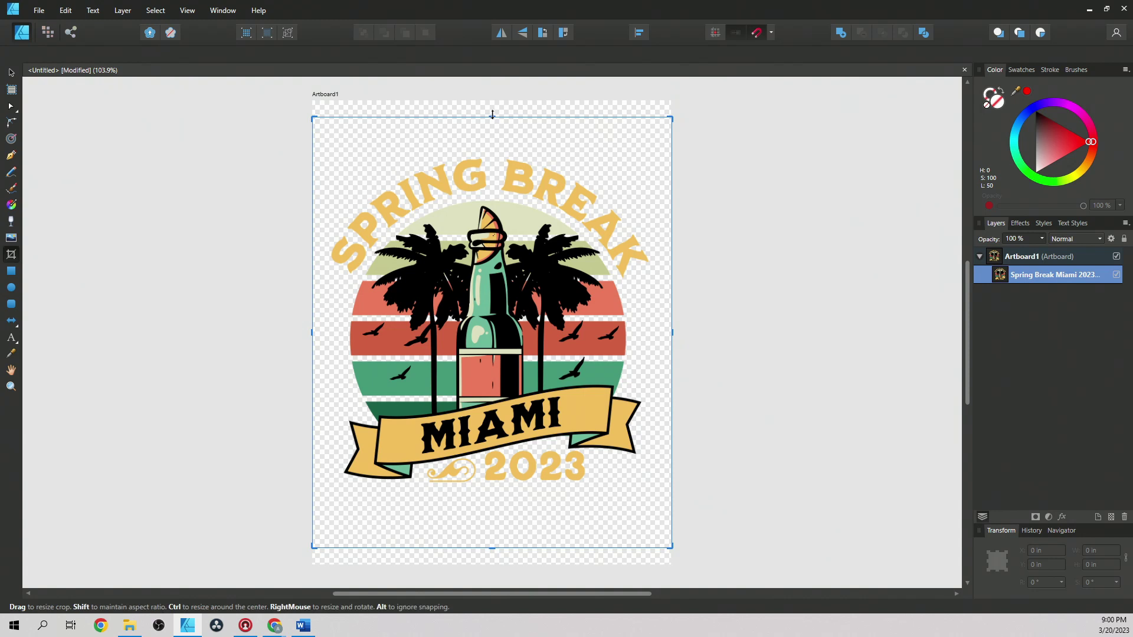
pyautogui.moveTo(490, 121); pyautogui.dragTo(492, 155)
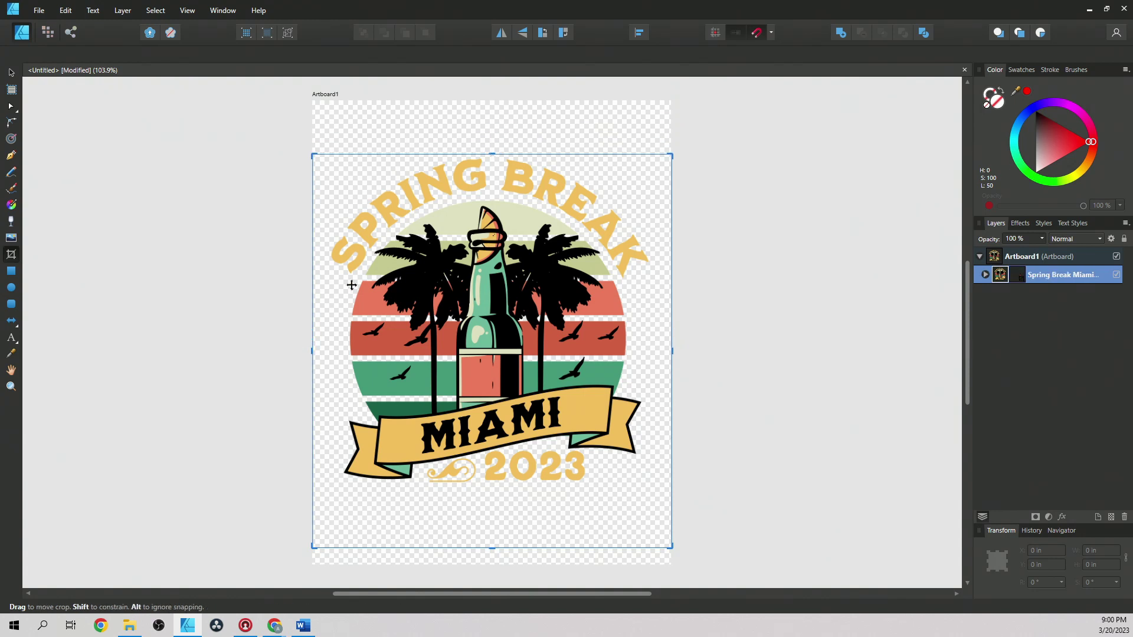
pyautogui.moveTo(316, 348); pyautogui.dragTo(326, 348)
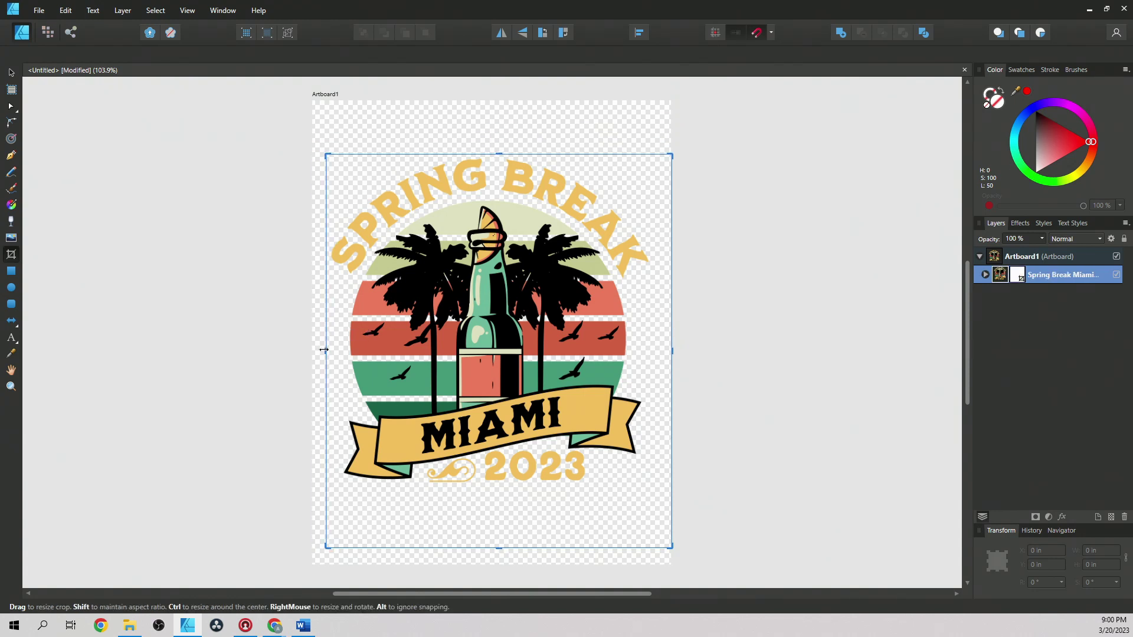
pyautogui.moveTo(499, 548); pyautogui.dragTo(501, 491)
pyautogui.moveTo(668, 321); pyautogui.dragTo(653, 322)
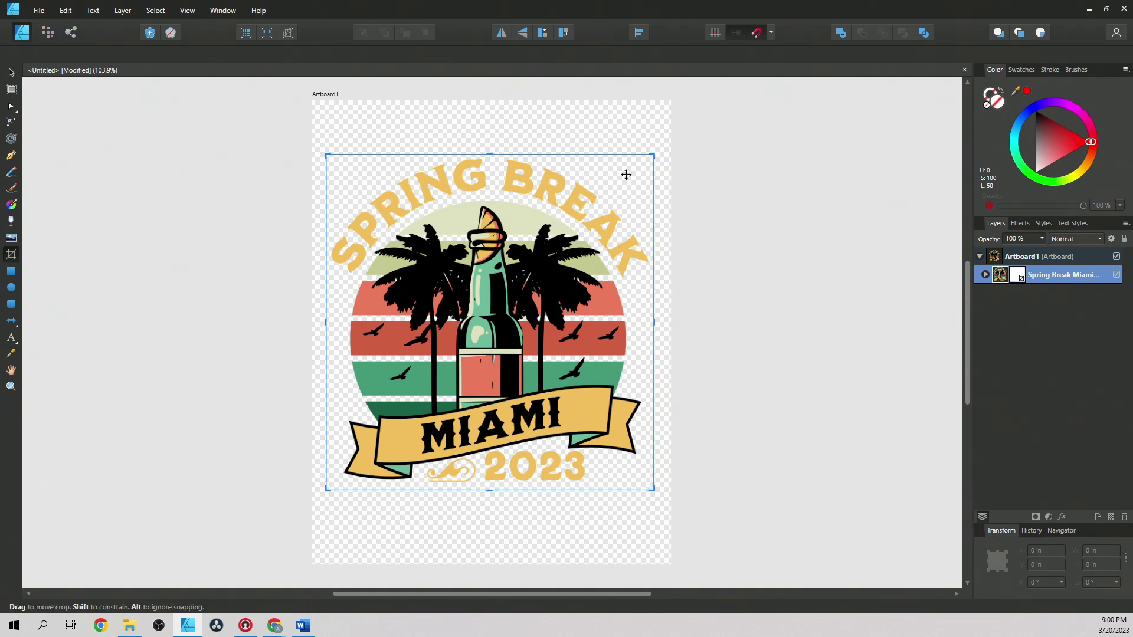
pyautogui.click(603, 137)
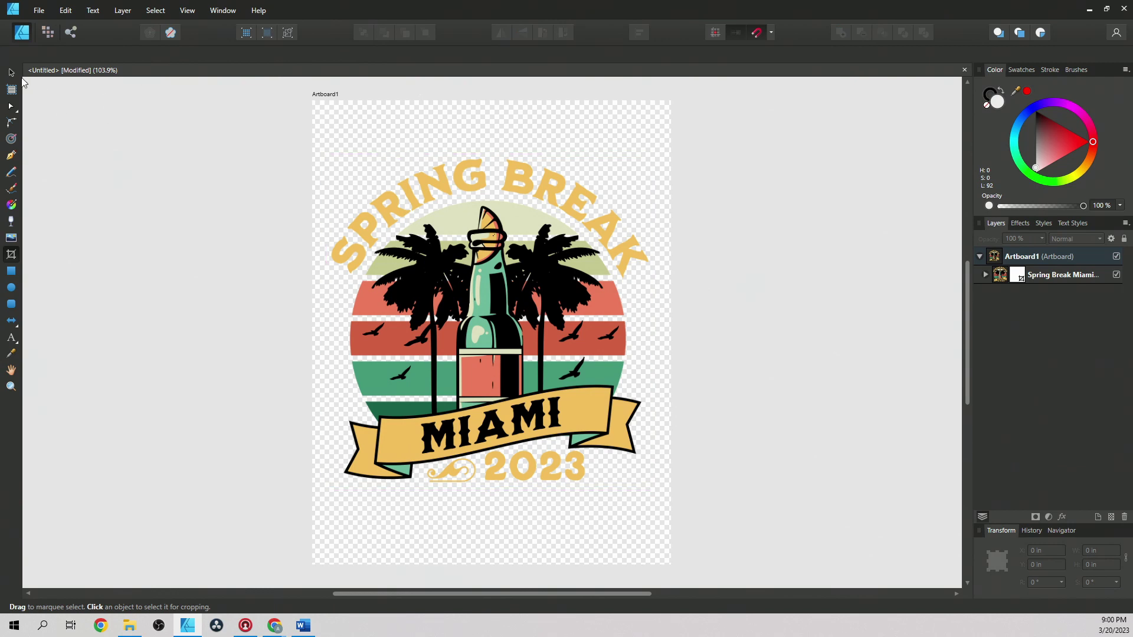
pyautogui.click(11, 72)
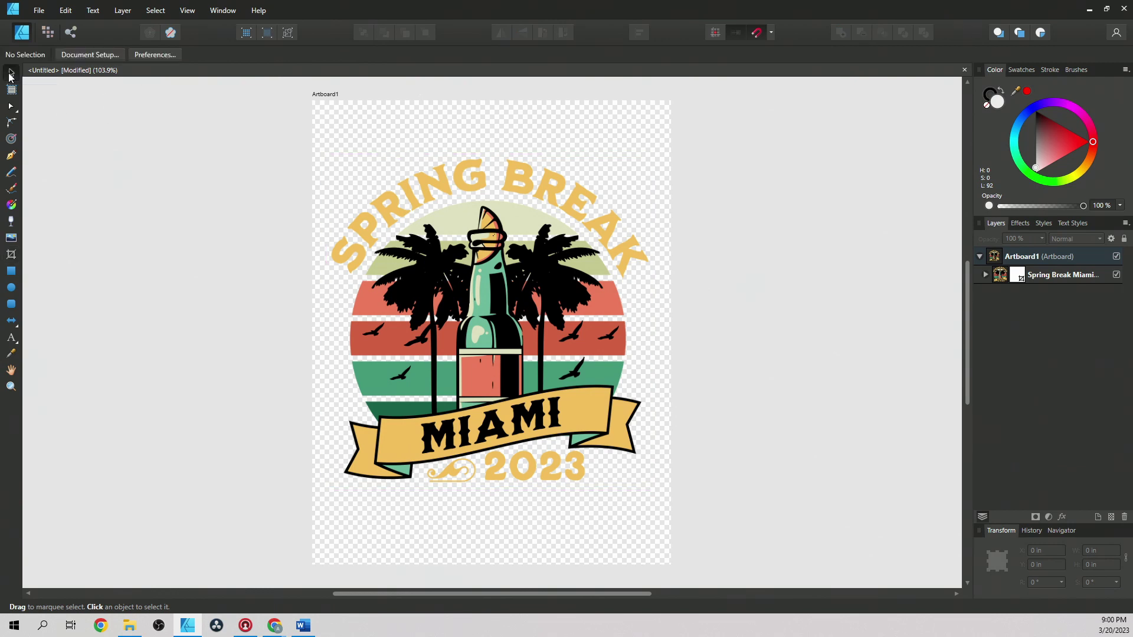
# Step: Start printing the artboard and apply the Cosmos Ink Sub Paper & Ink (8.5"x11") preset in the ET-8550 sublimation printer's properties
pyautogui.click(40, 11)
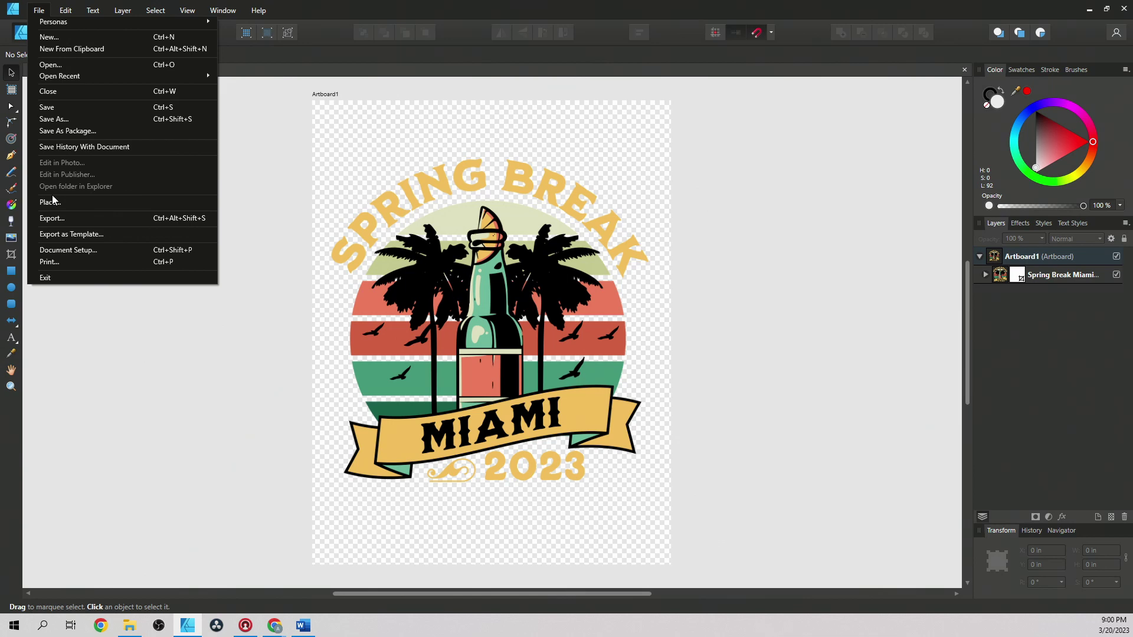
pyautogui.click(49, 263)
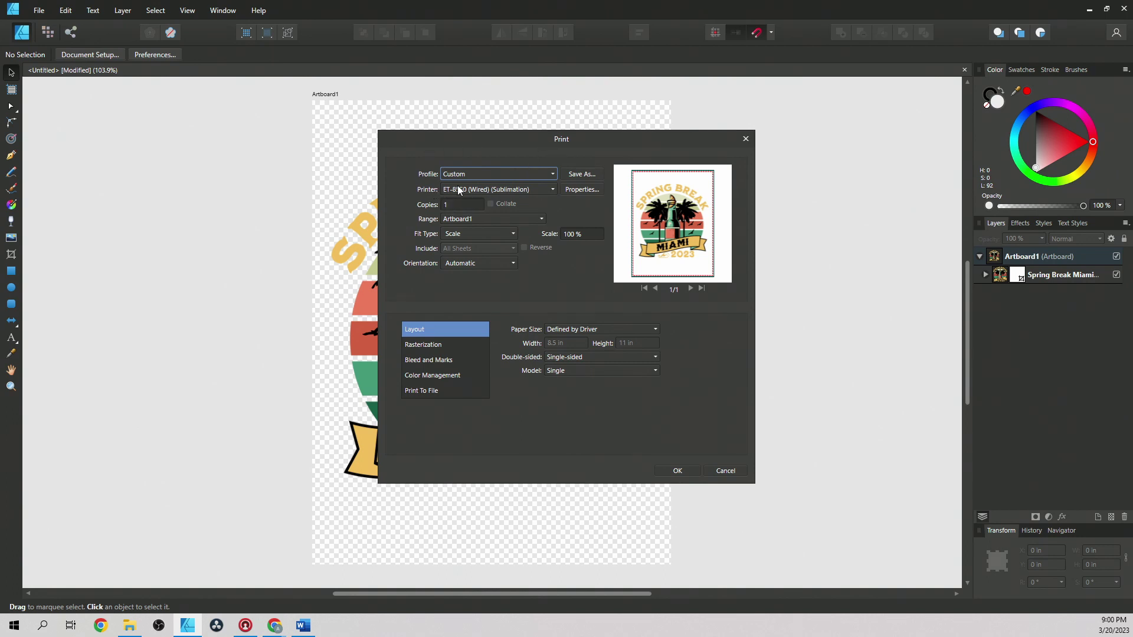
pyautogui.click(578, 190)
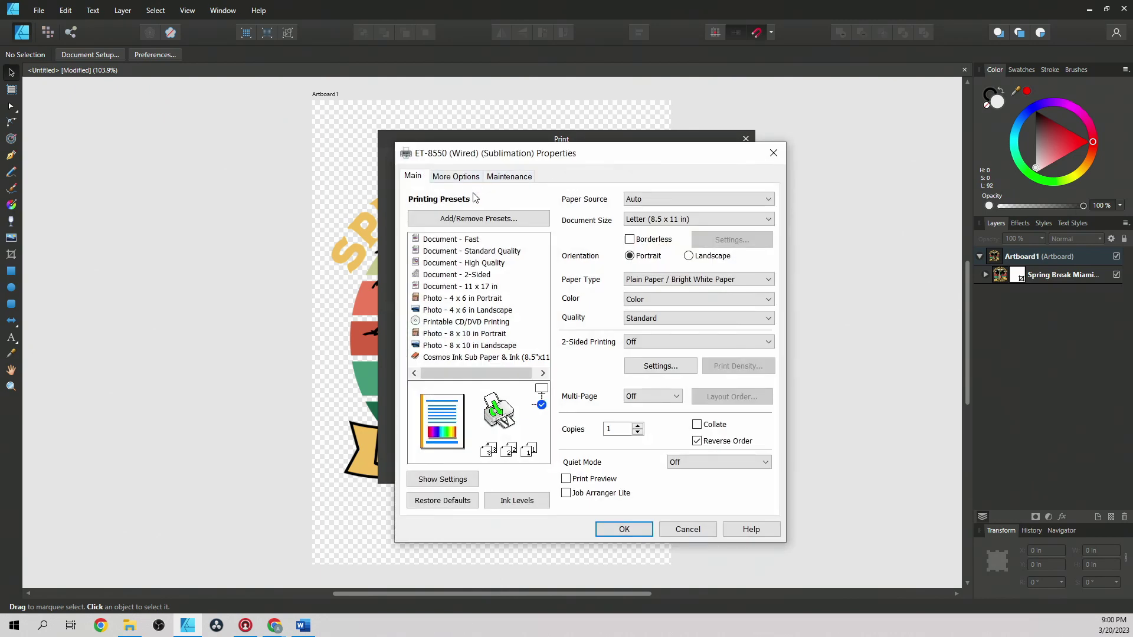
pyautogui.click(478, 357)
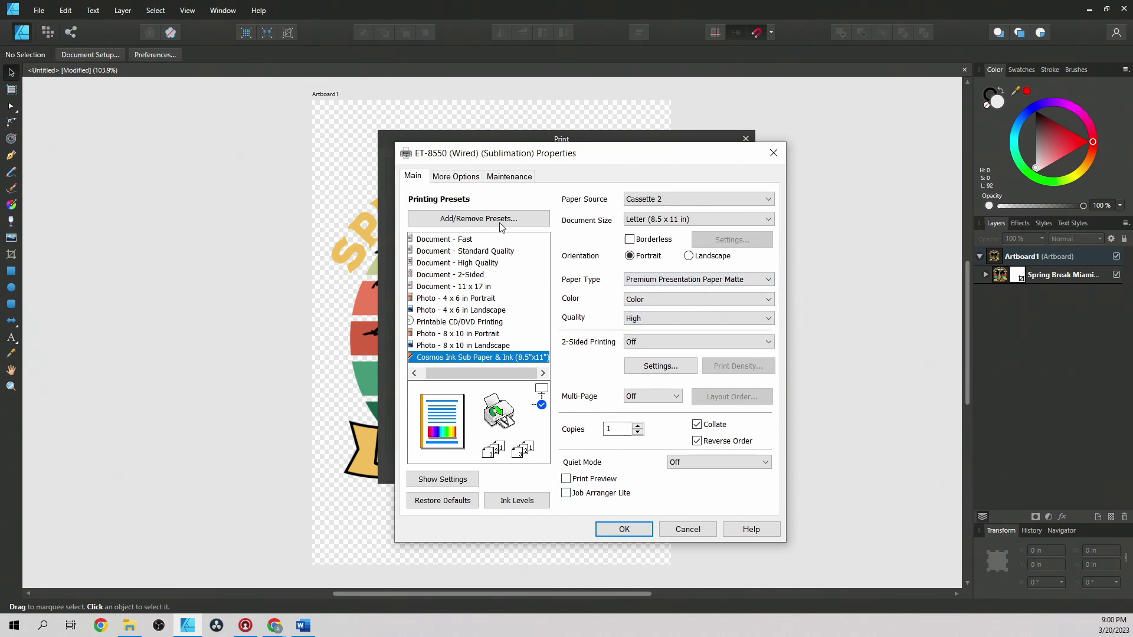
# Step: Review the preset's advanced custom color correction, including the available color modes, and accept the settings
pyautogui.click(462, 178)
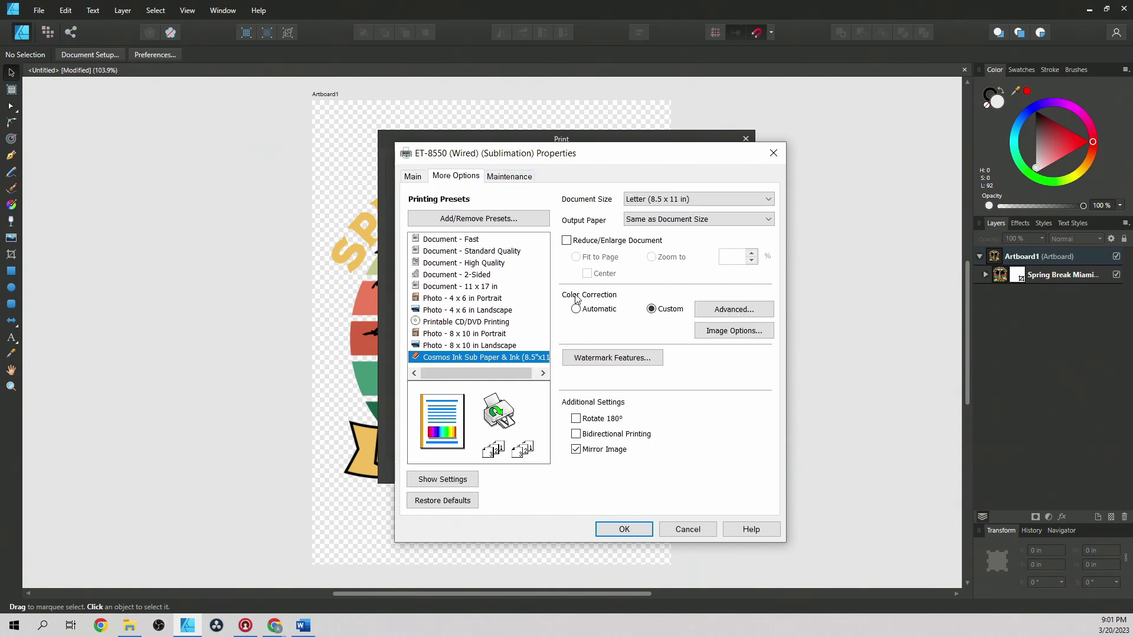
pyautogui.click(658, 311)
pyautogui.click(733, 309)
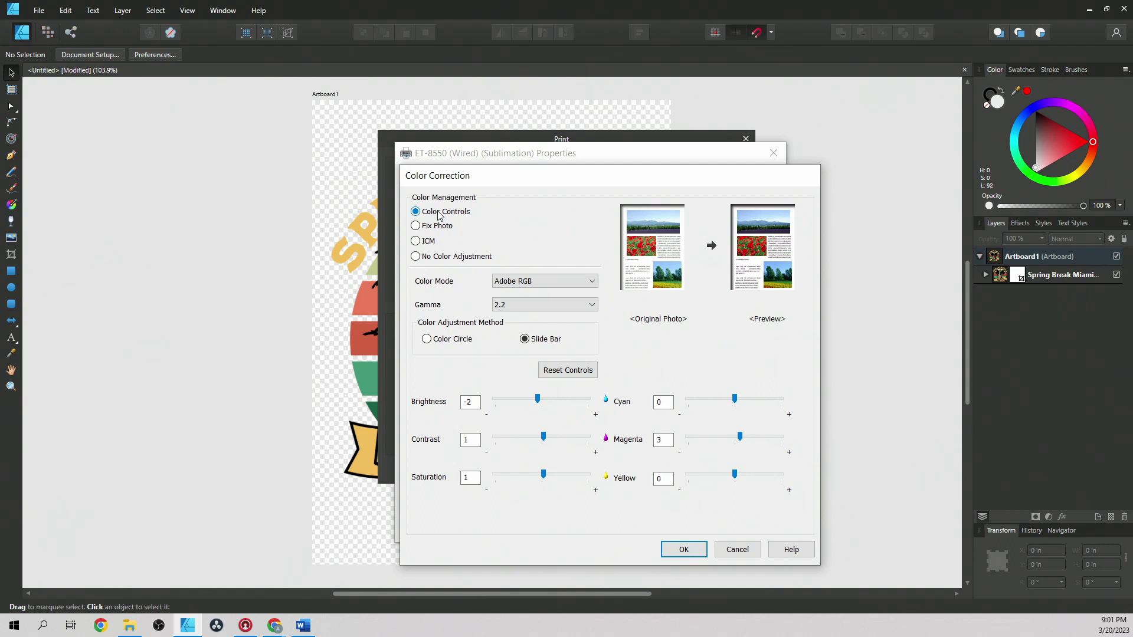
pyautogui.click(519, 281)
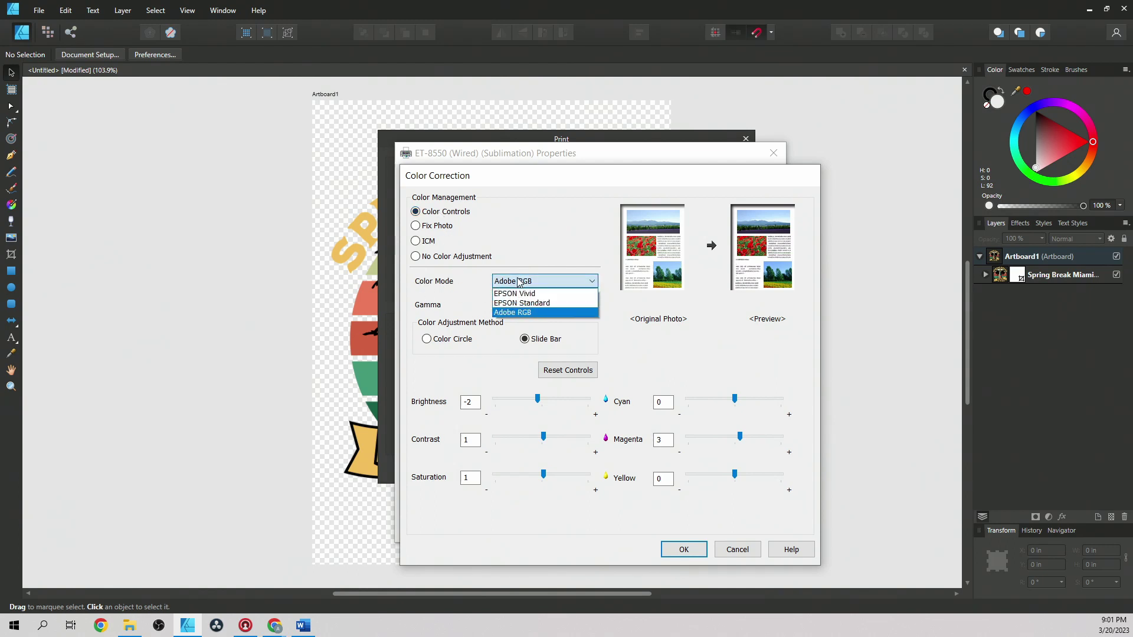
pyautogui.click(521, 282)
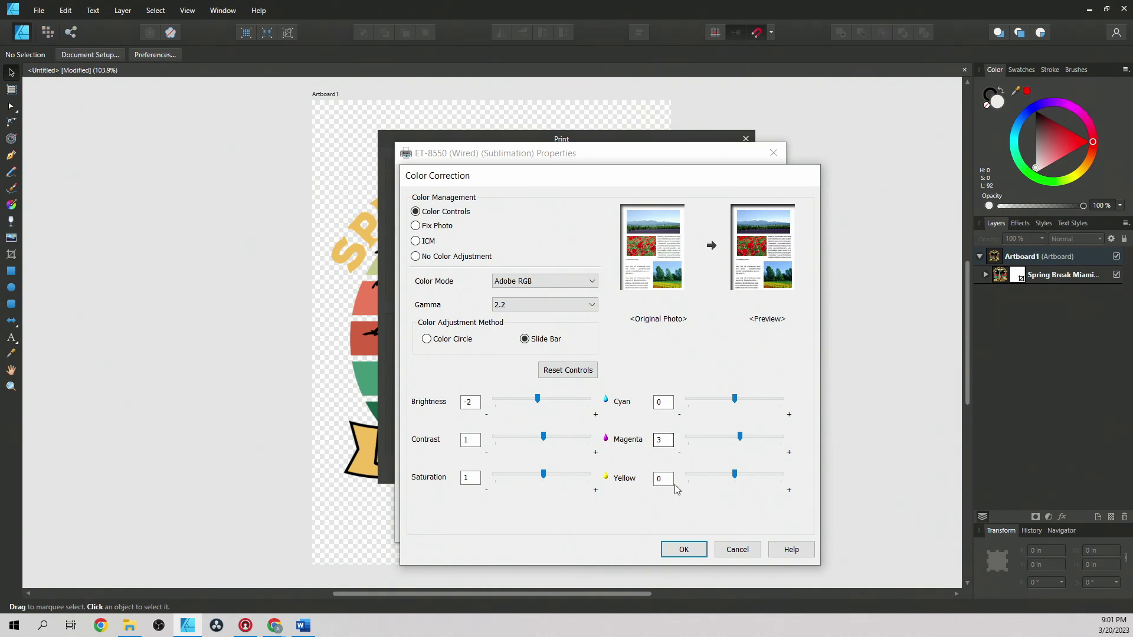
pyautogui.click(692, 556)
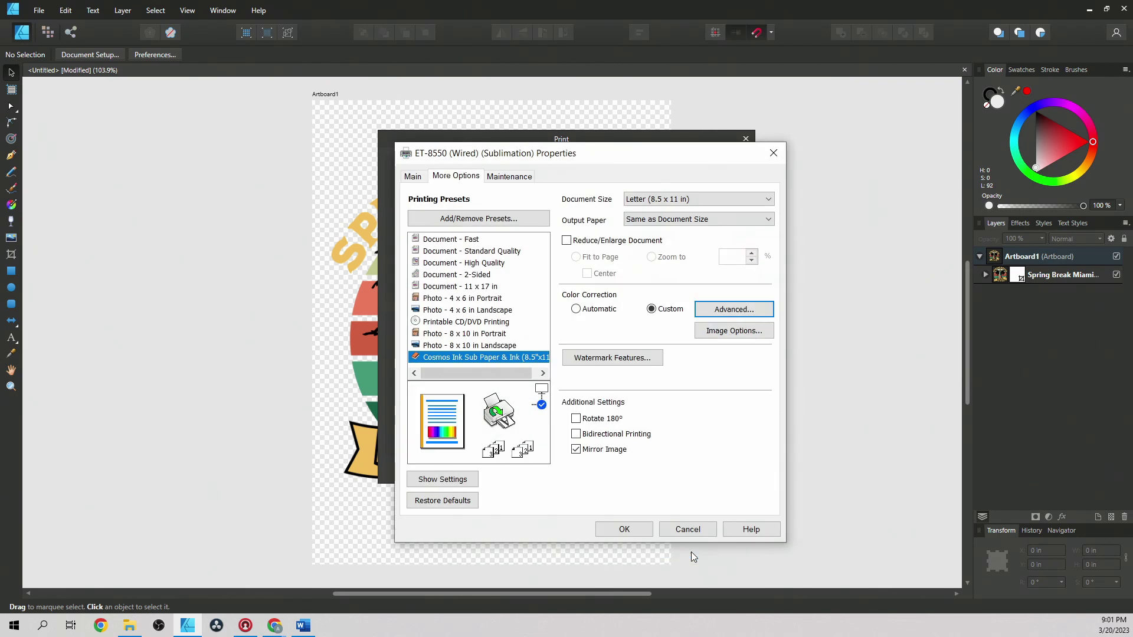
# Step: Check the print density in the printer's extended maintenance settings and accept them
pyautogui.click(511, 177)
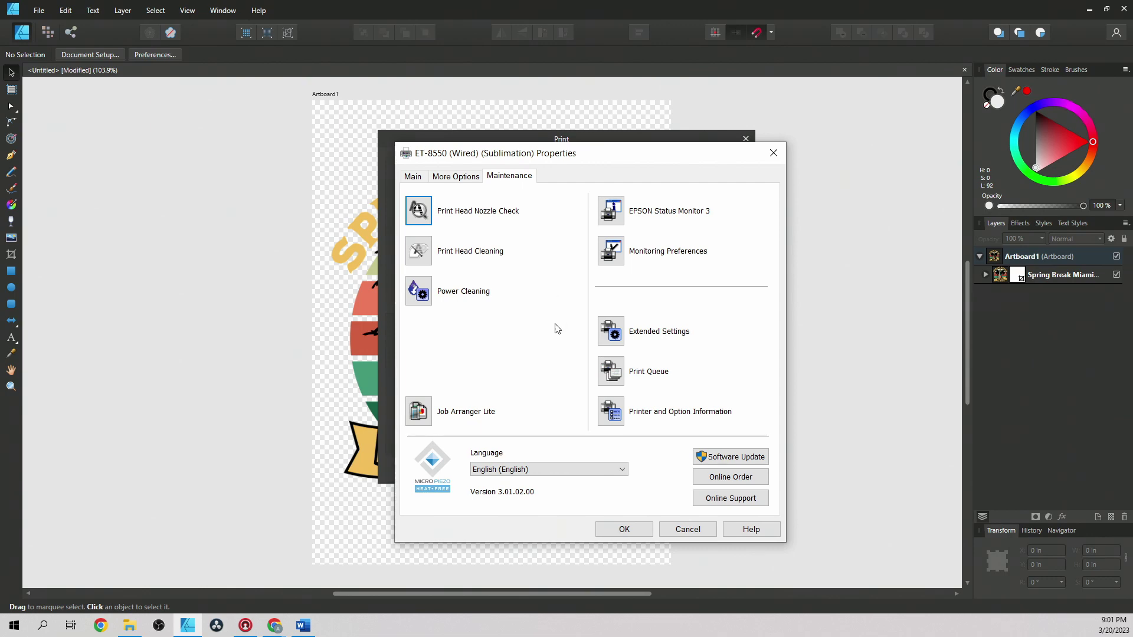
pyautogui.click(611, 334)
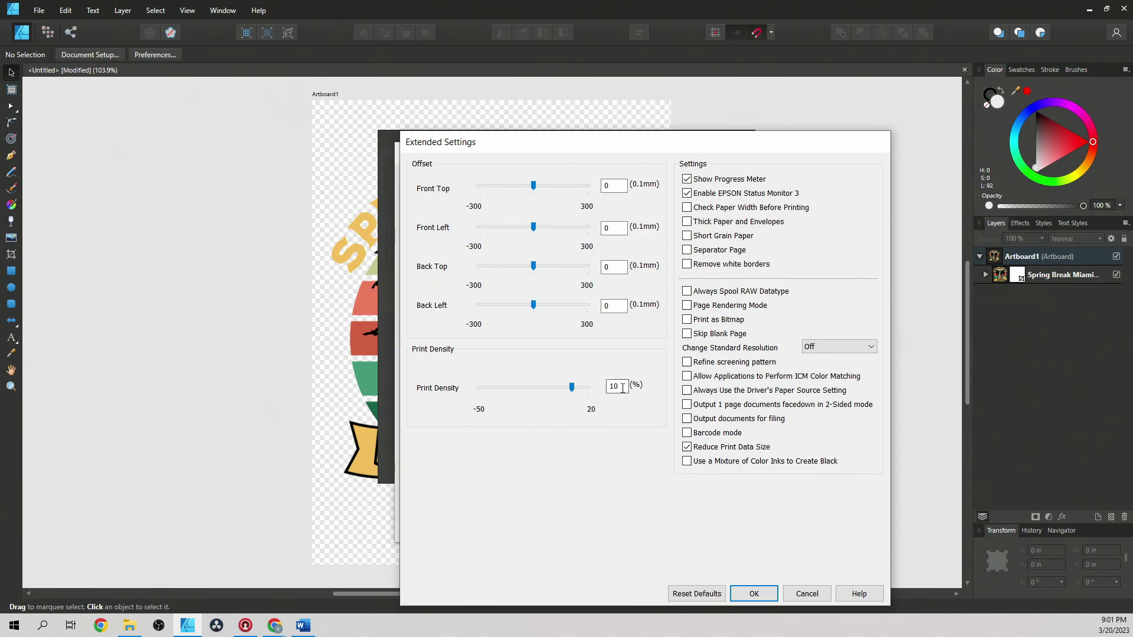
pyautogui.click(752, 595)
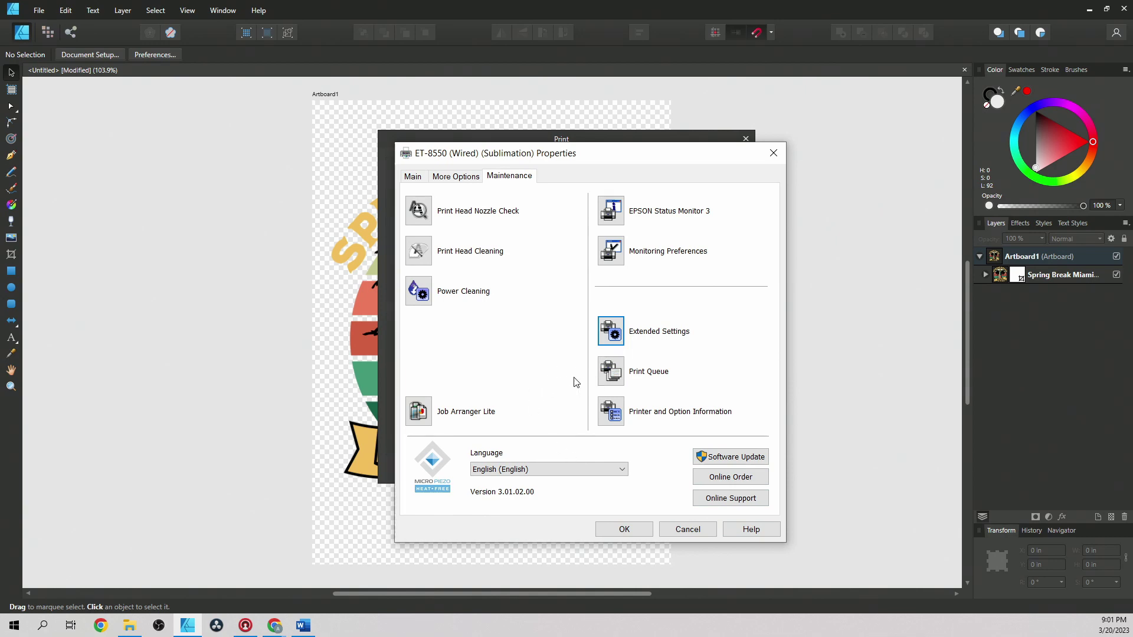
# Step: Look at how the current printer settings can be saved as a custom printing preset, and close the preset manager
pyautogui.click(468, 179)
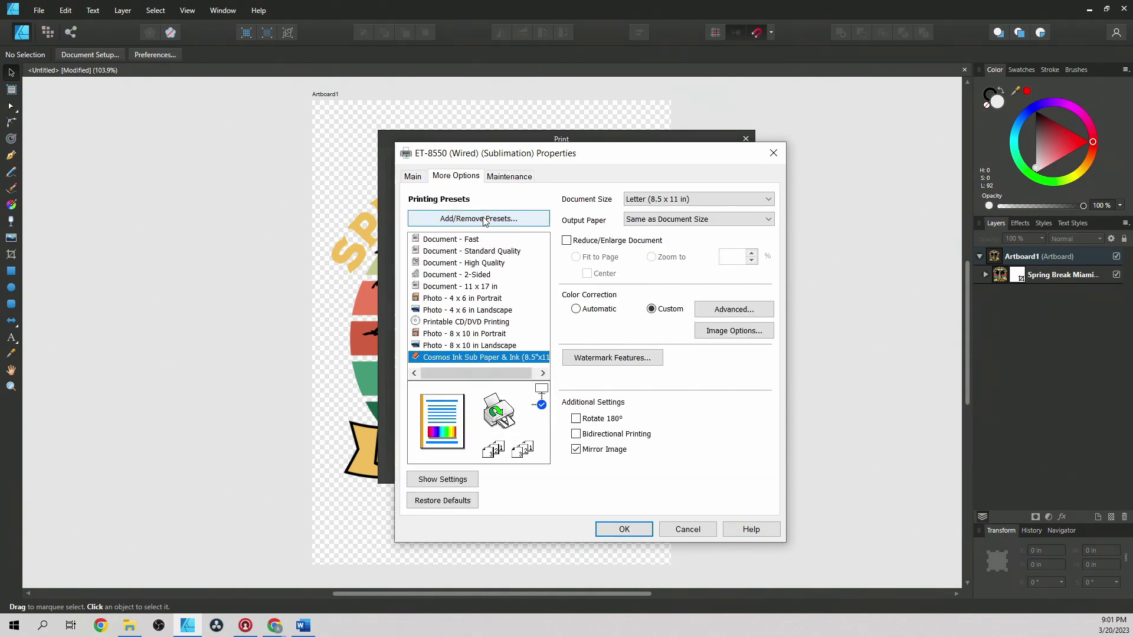
pyautogui.click(483, 219)
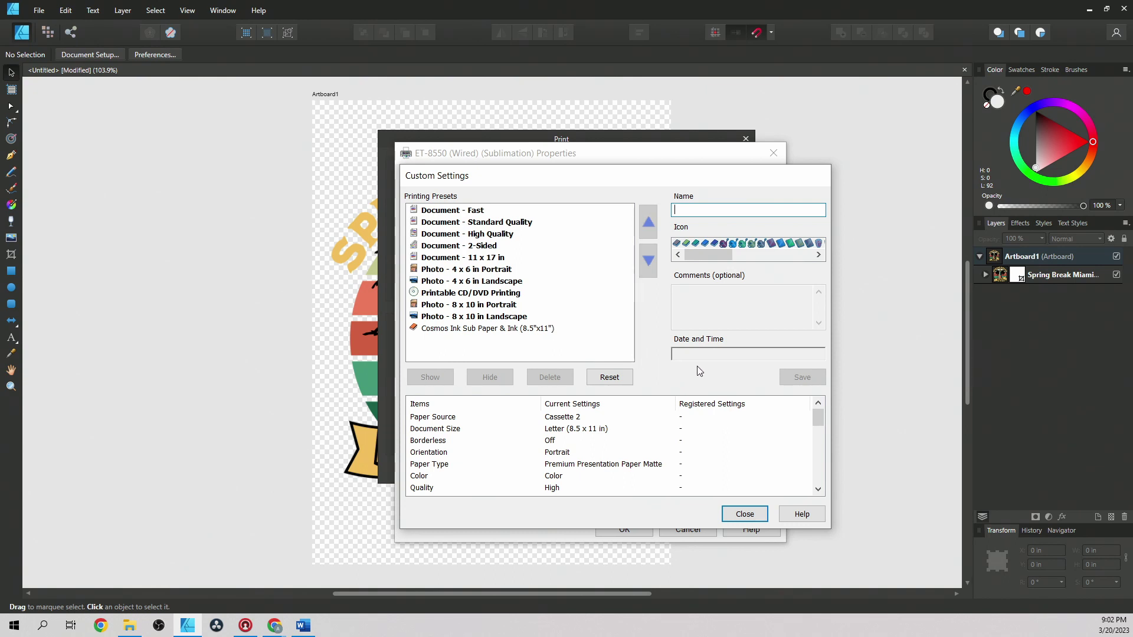
pyautogui.click(744, 514)
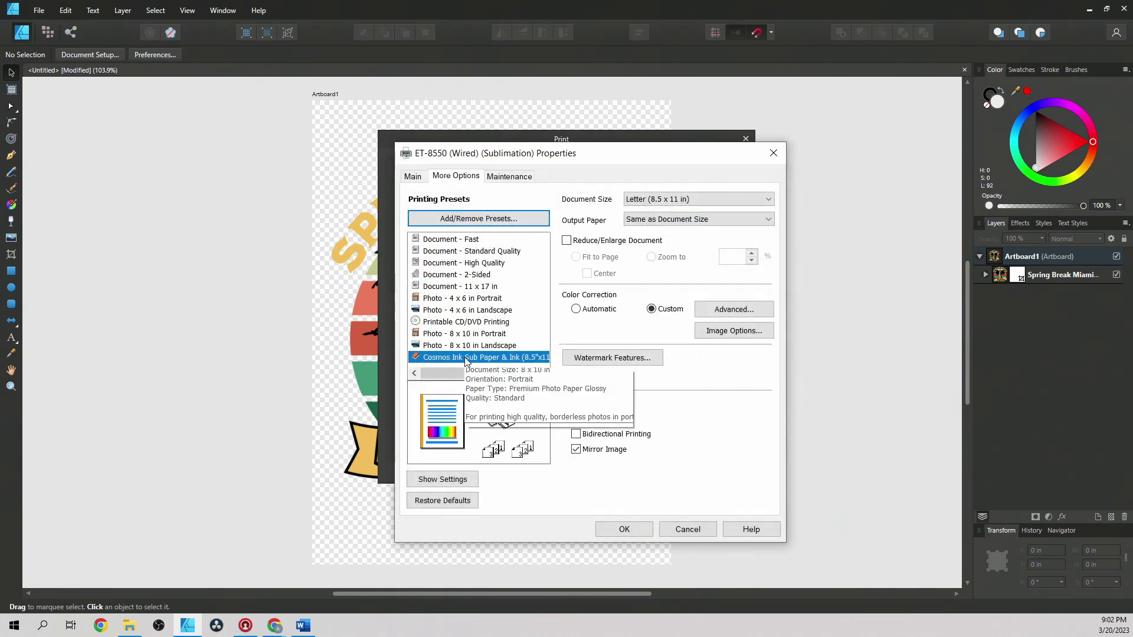
# Step: Accept the printer properties and set the print job's color handling to Performed by Printer in the color management settings
pyautogui.click(633, 531)
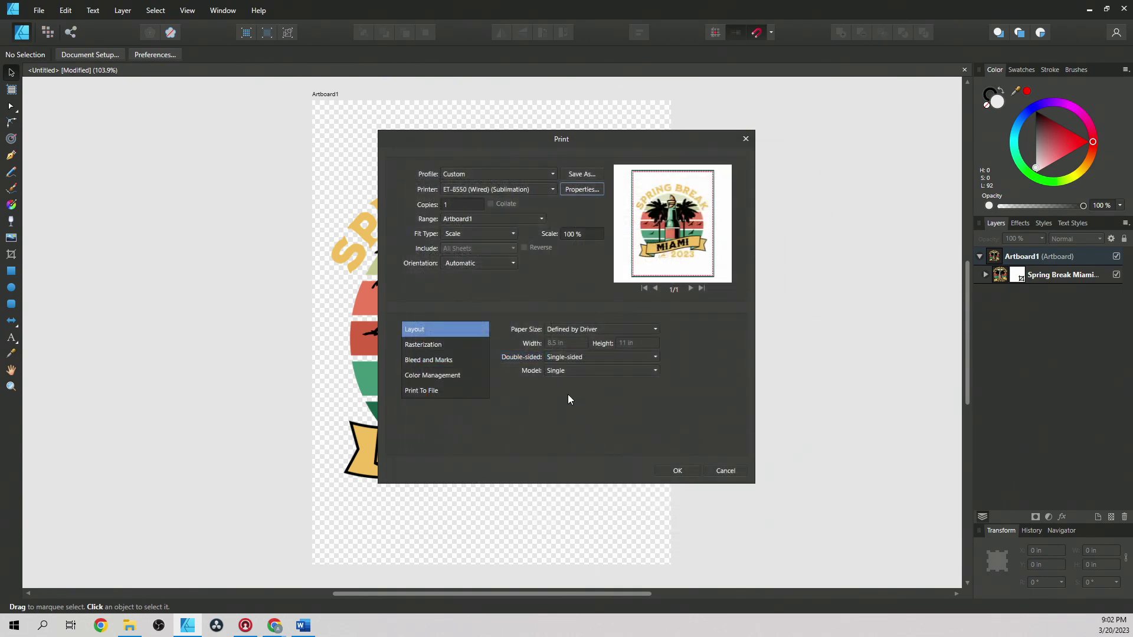
pyautogui.click(439, 374)
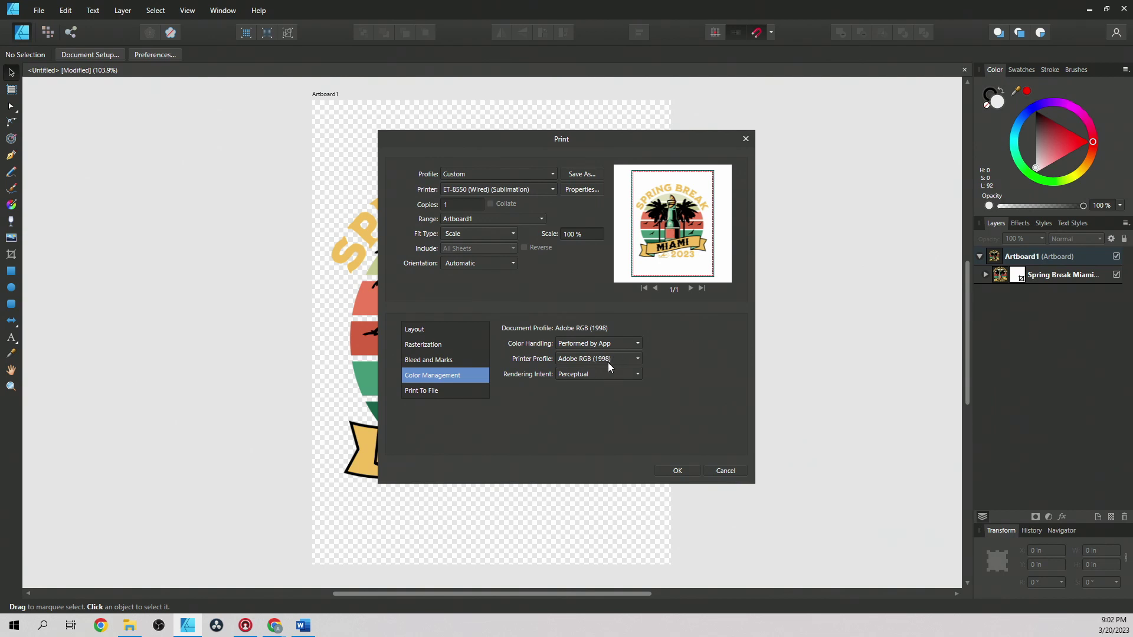
pyautogui.click(592, 377)
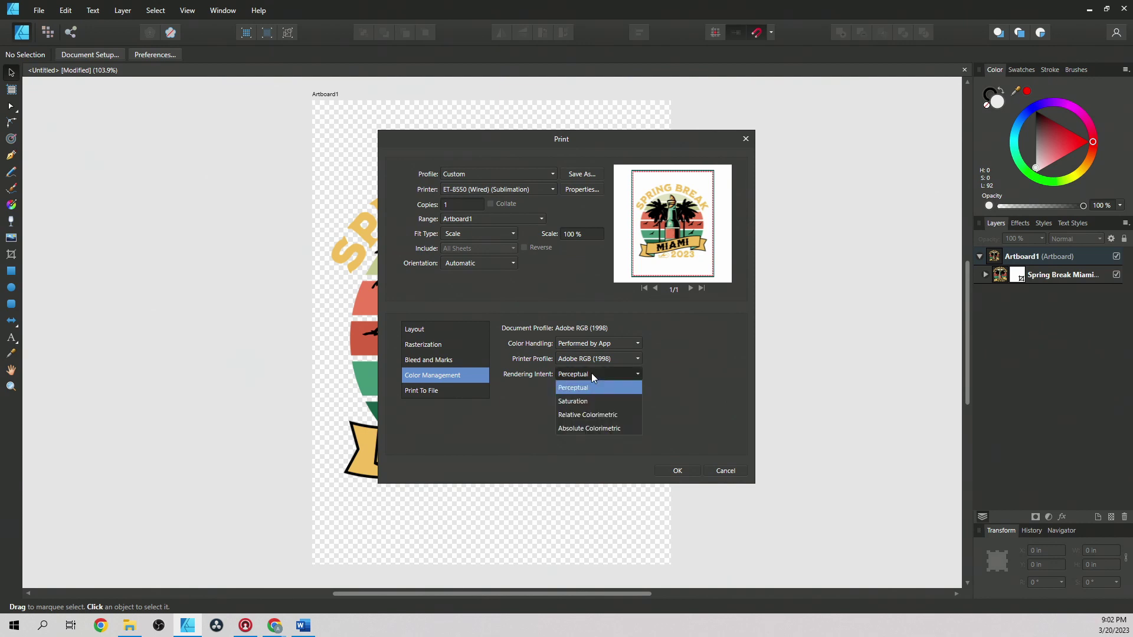
pyautogui.click(591, 373)
pyautogui.click(594, 343)
pyautogui.click(592, 363)
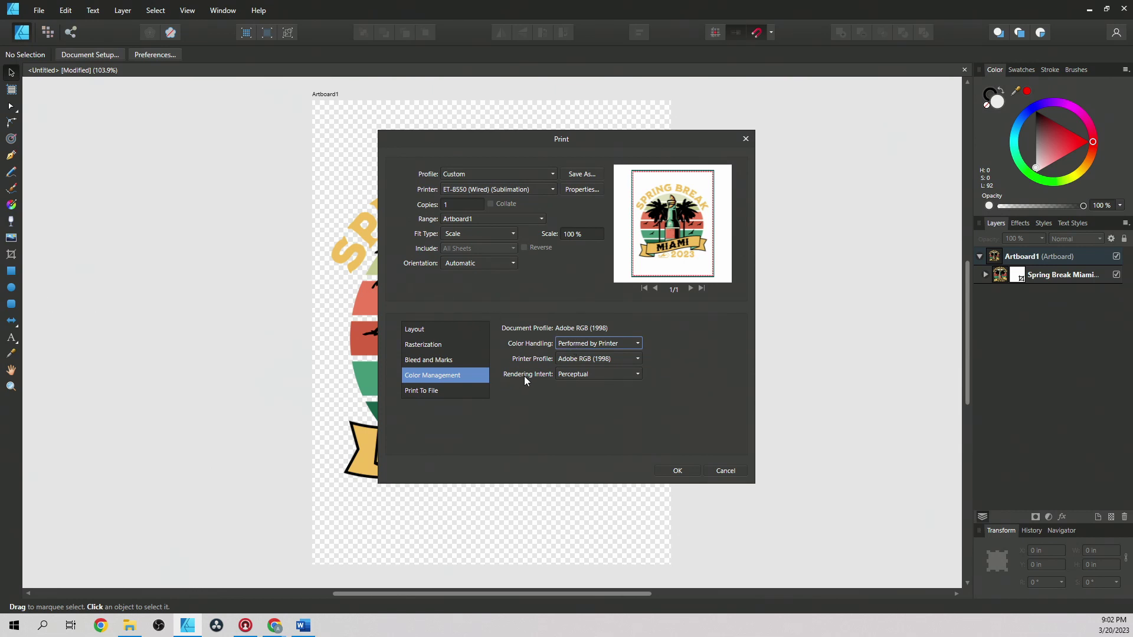
# Step: Keep Perceptual as the rendering intent and send the artboard to the sublimation printer
pyautogui.click(567, 377)
pyautogui.click(570, 377)
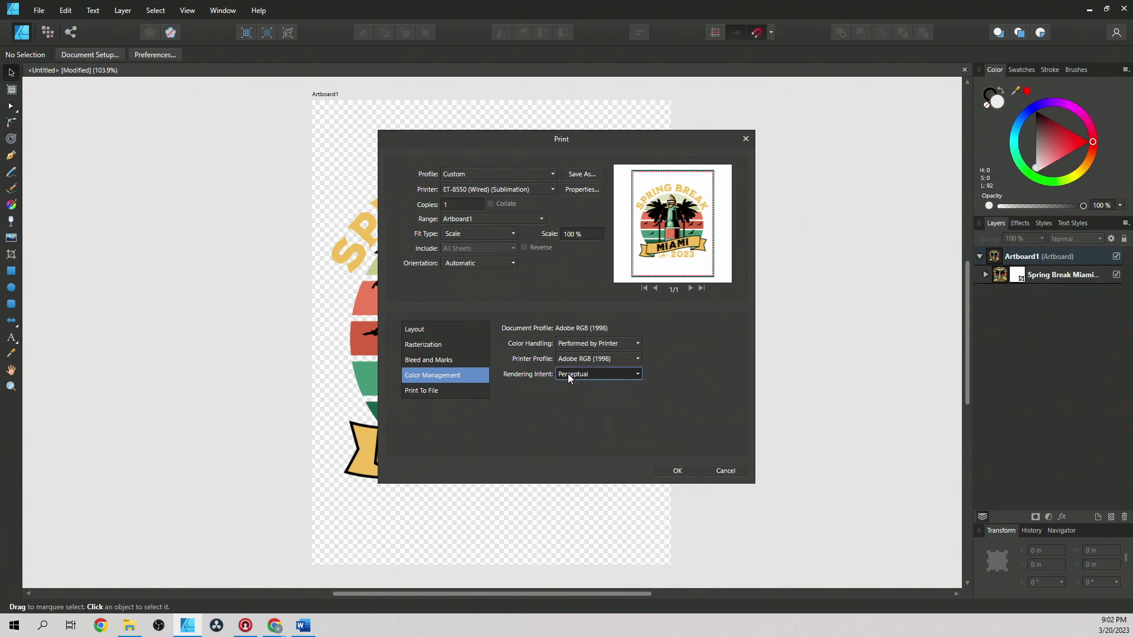
pyautogui.click(569, 376)
pyautogui.click(570, 376)
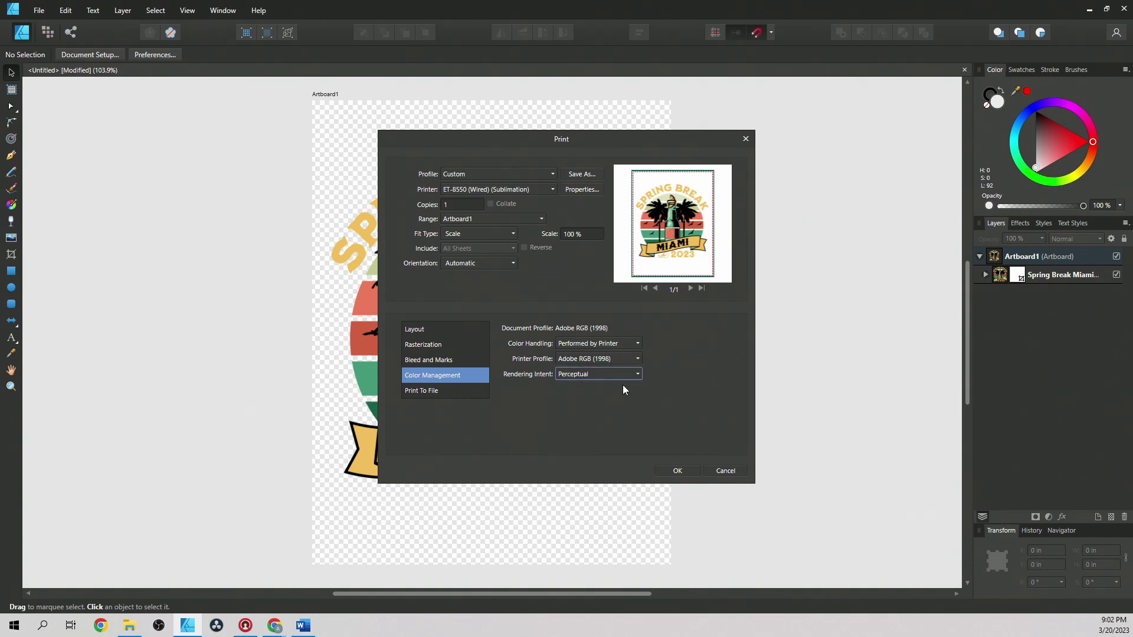
pyautogui.click(687, 472)
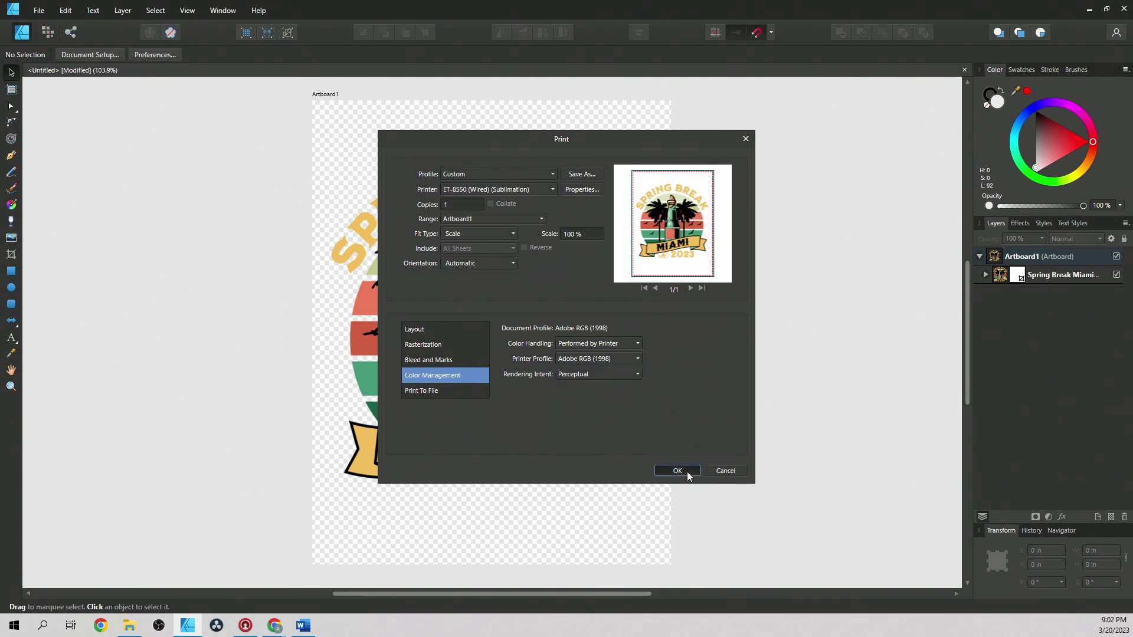